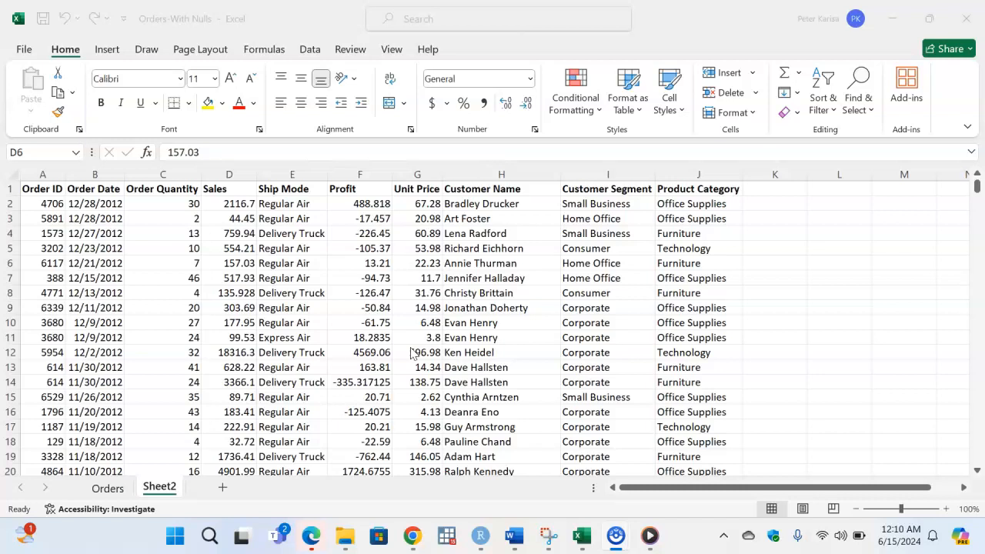
pyautogui.click(9, 188)
pyautogui.click(341, 219)
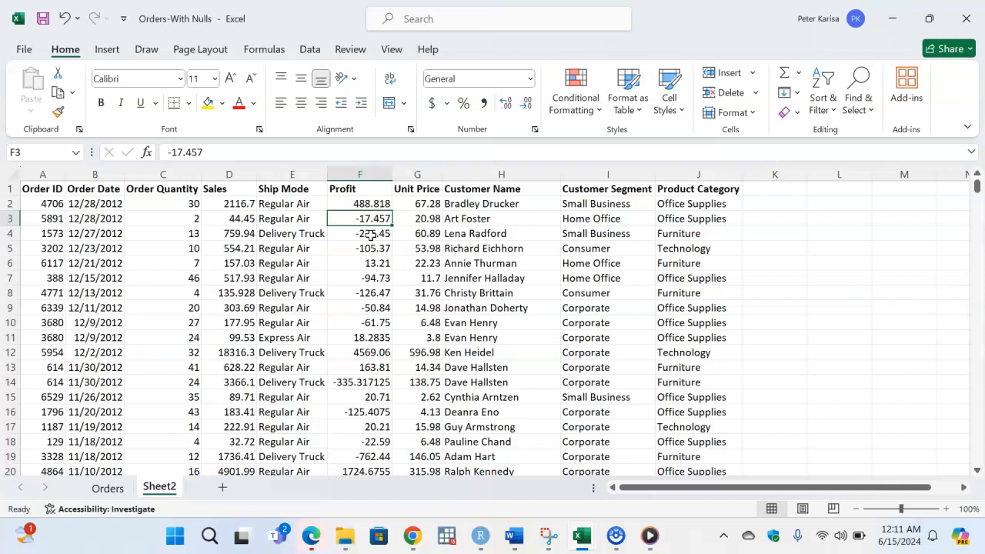
pyautogui.click(234, 174)
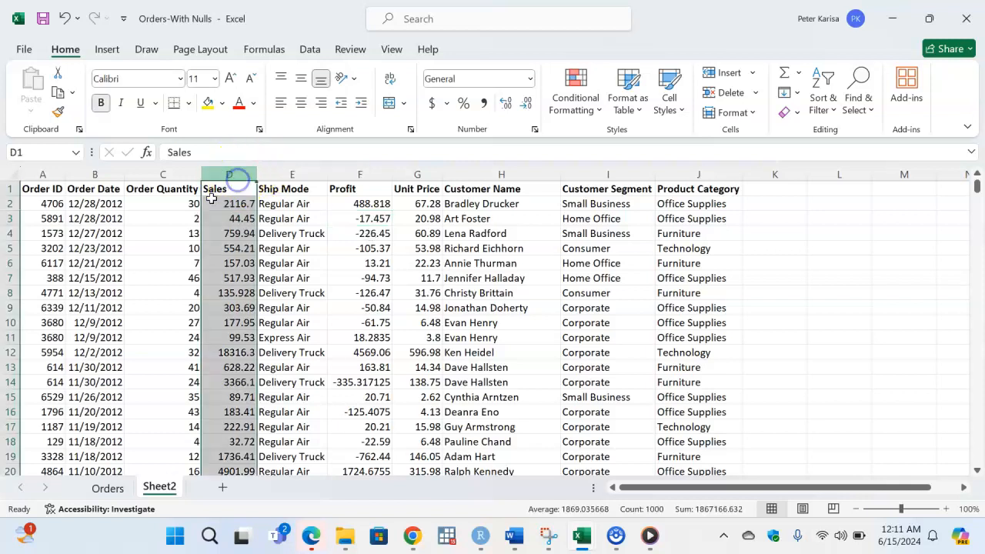
pyautogui.keyDown('ctrl'); pyautogui.click(173, 166); pyautogui.keyUp('ctrl')
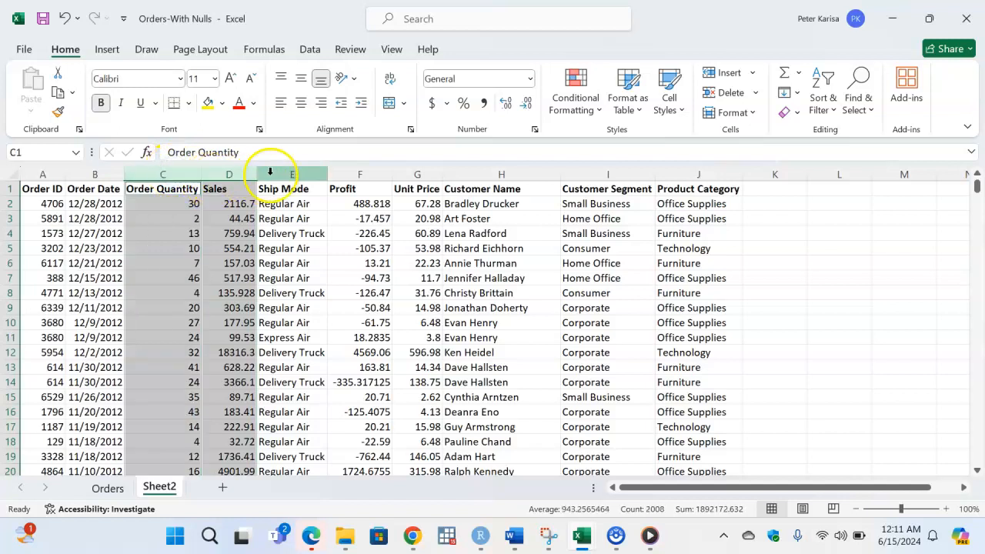
pyautogui.keyDown('ctrl'); pyautogui.click(361, 174); pyautogui.keyUp('ctrl')
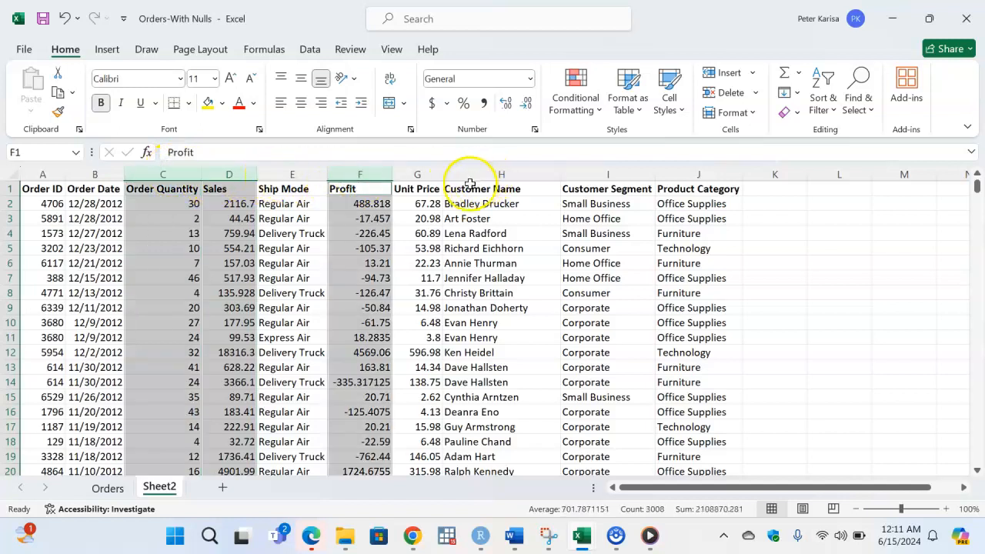
pyautogui.keyDown('ctrl'); pyautogui.click(422, 172); pyautogui.keyUp('ctrl')
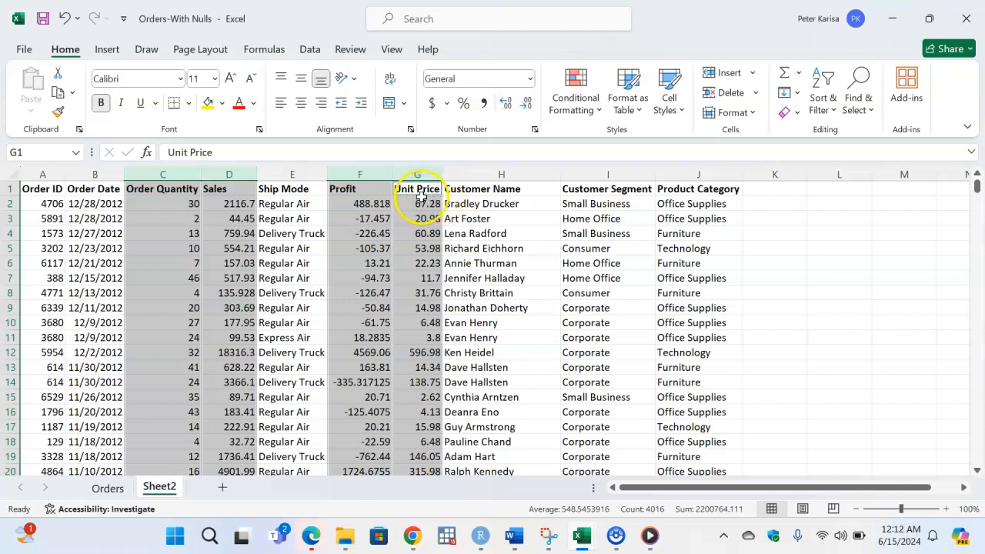
pyautogui.click(371, 262)
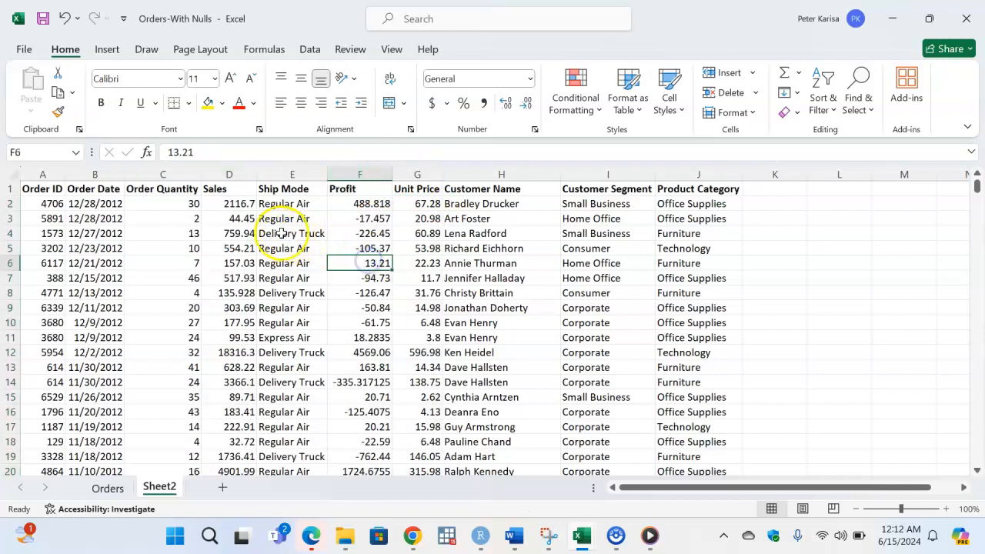
# Copy the Order Quantity, Sales, Profit and Unit Price columns from Sheet2.
pyautogui.click(177, 174)
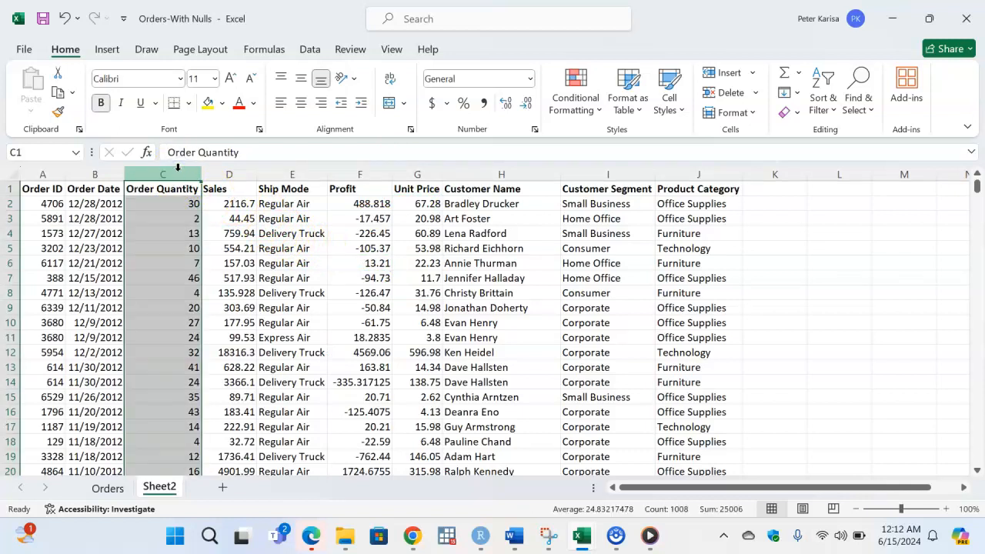
pyautogui.keyDown('ctrl'); pyautogui.click(228, 174); pyautogui.keyUp('ctrl')
pyautogui.keyDown('ctrl'); pyautogui.click(352, 174); pyautogui.keyUp('ctrl')
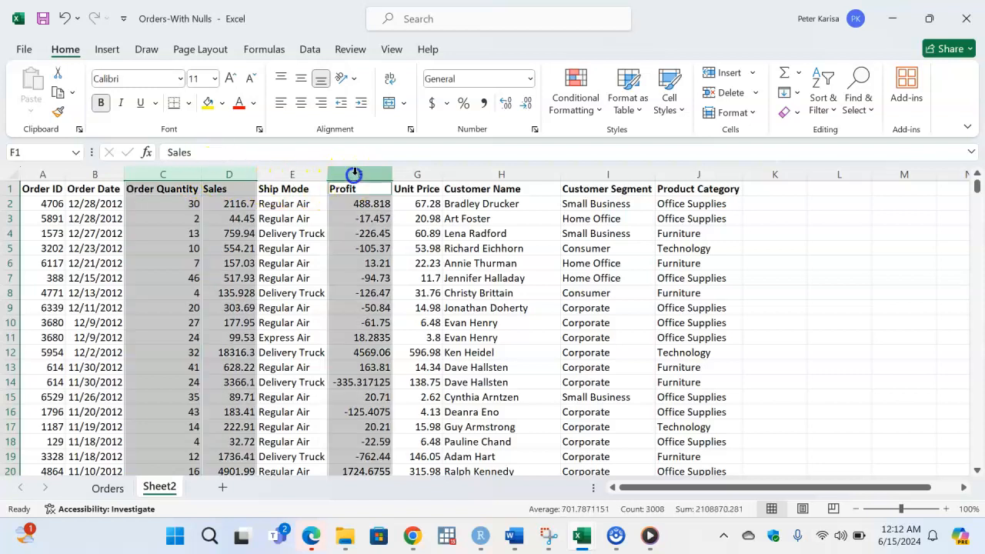
pyautogui.keyDown('ctrl'); pyautogui.click(418, 170); pyautogui.keyUp('ctrl')
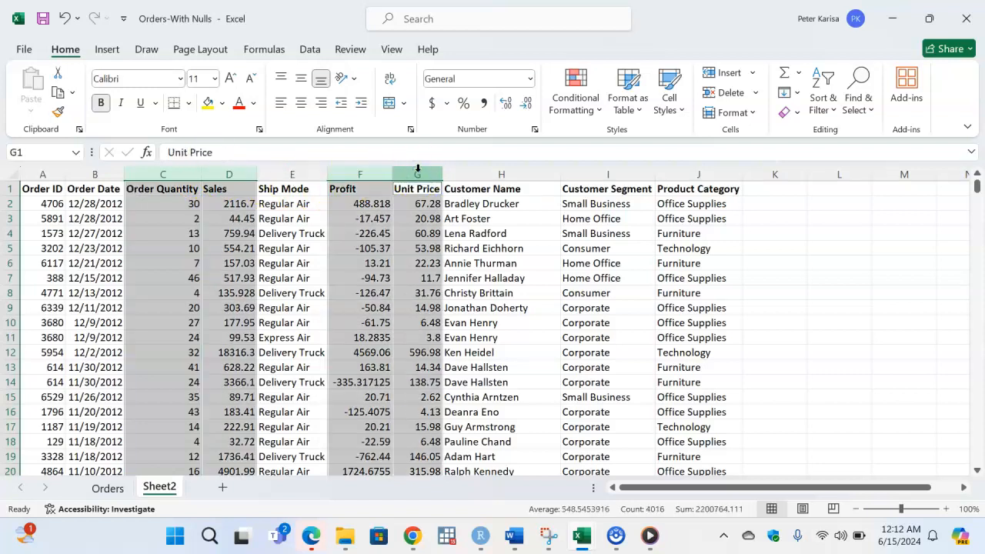
pyautogui.hotkey('ctrl', 'c')
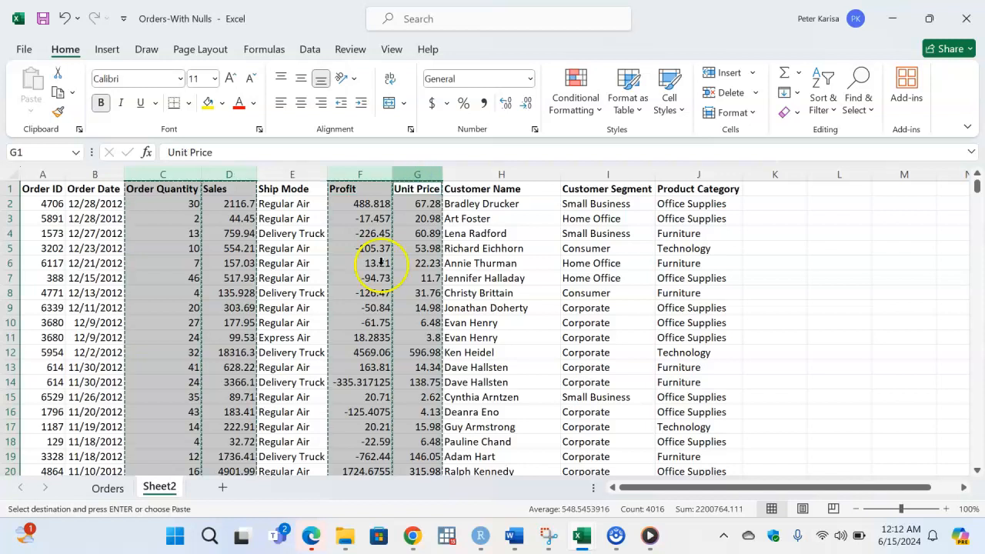
# Add a new worksheet and paste the copied columns starting at cell A1.
pyautogui.click(223, 487)
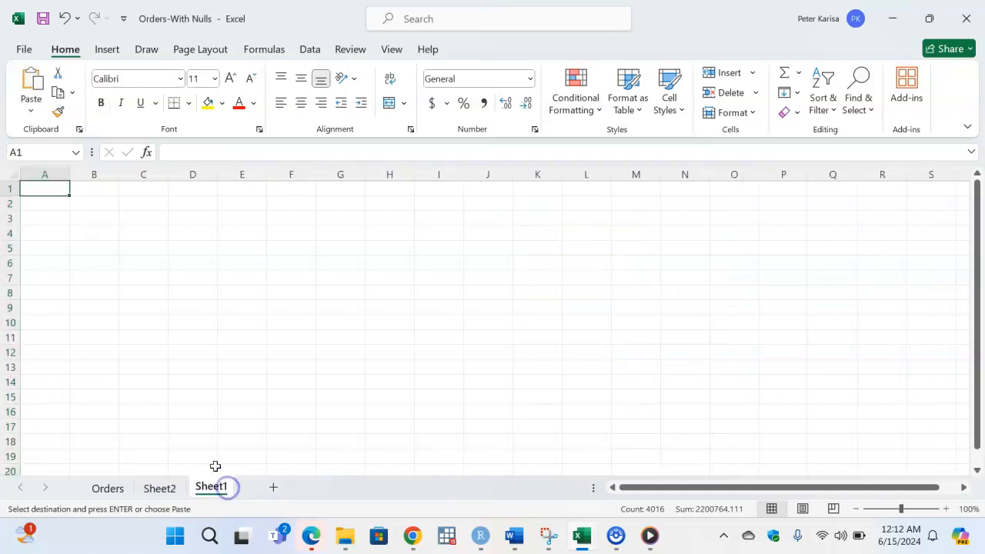
pyautogui.rightClick(60, 189)
pyautogui.click(110, 169)
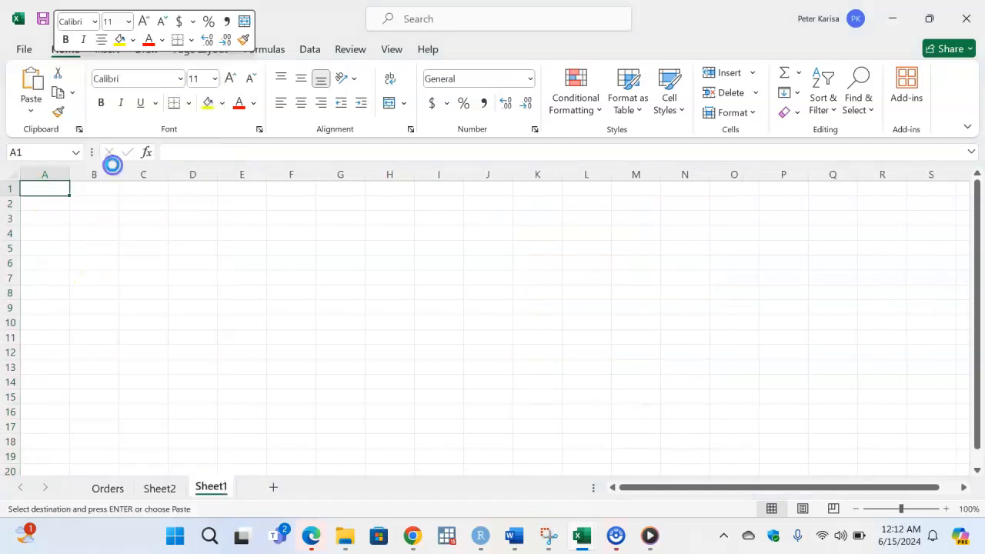
# Make the header row bold and autofit the column widths of the new sheet to their contents.
pyautogui.click(10, 188)
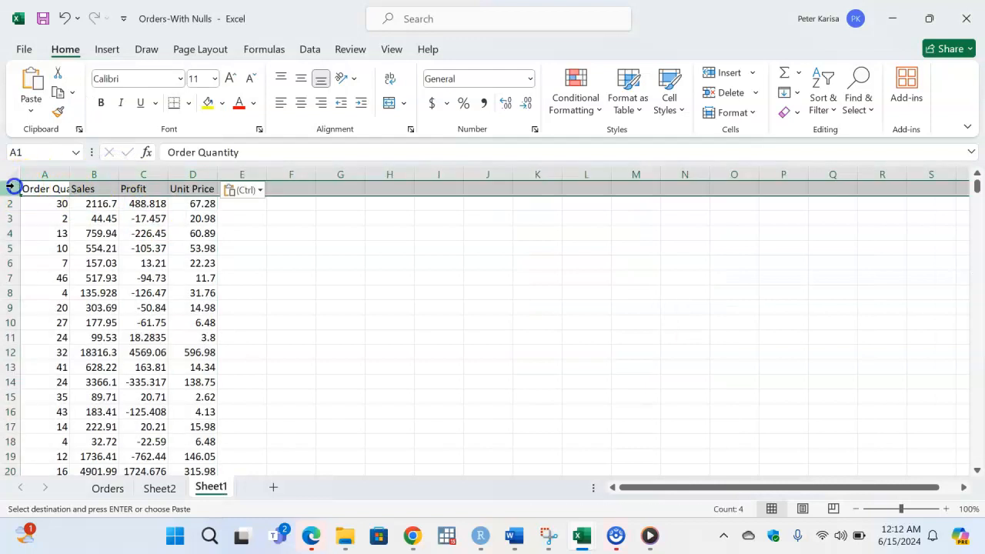
pyautogui.click(103, 105)
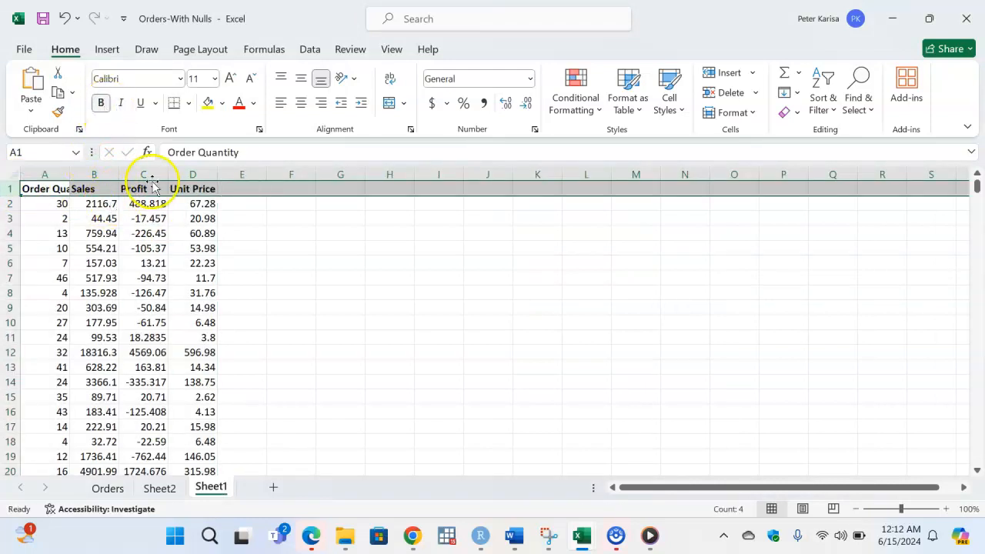
pyautogui.doubleClick(68, 170)
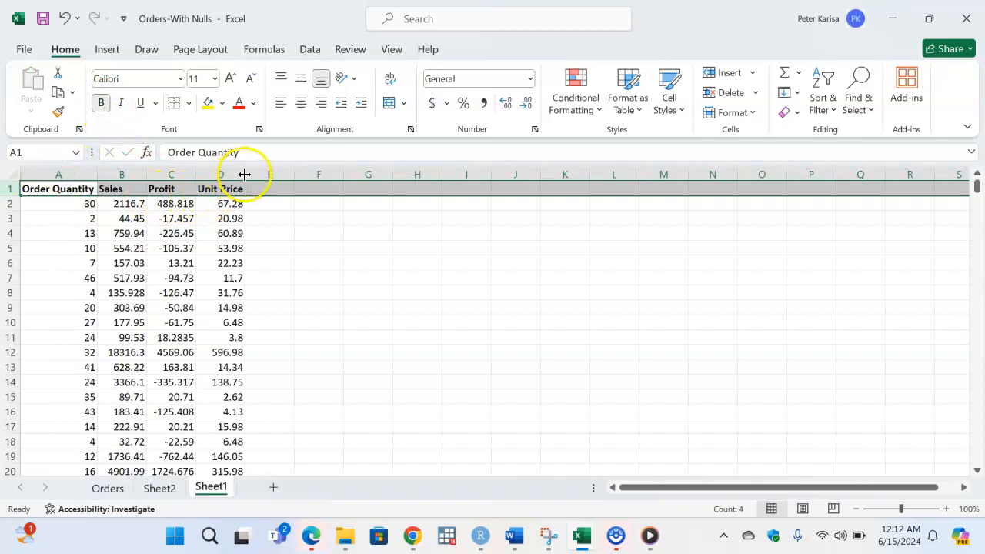
pyautogui.click(311, 278)
pyautogui.hotkey('ctrl', 'a')
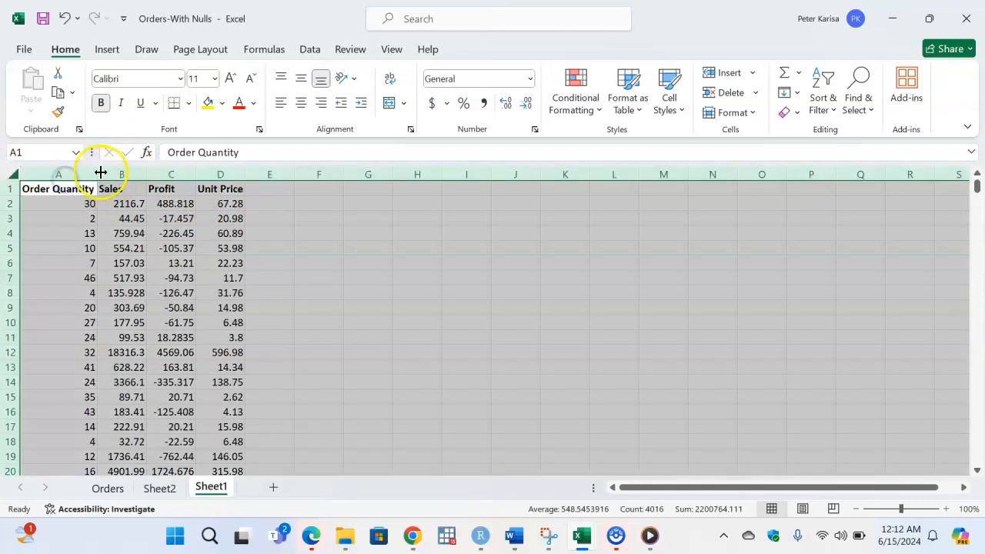
pyautogui.doubleClick(96, 172)
pyautogui.click(345, 231)
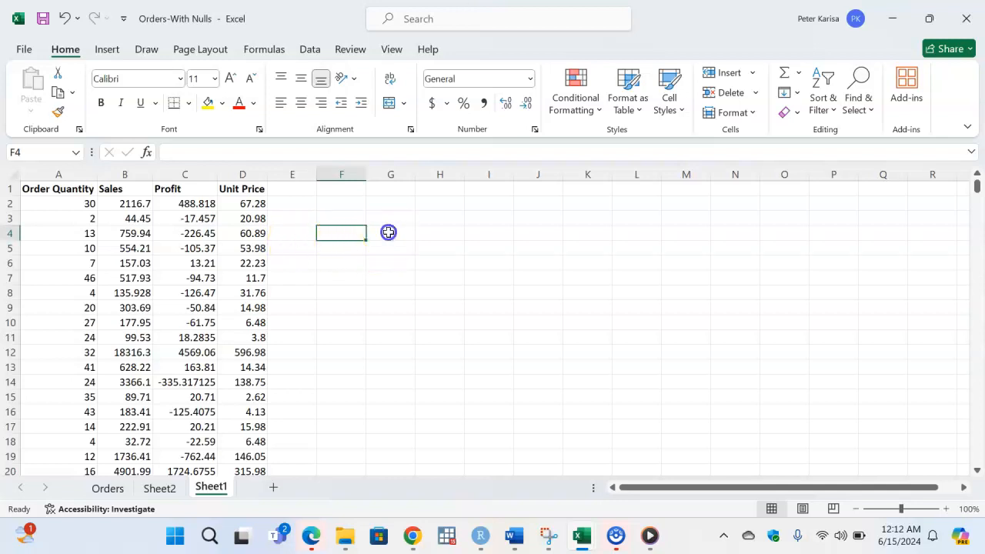
# Enter the headings "Variable 1" in G4 and "Variable 2" in H4, and widen column G slightly.
pyautogui.click(388, 231)
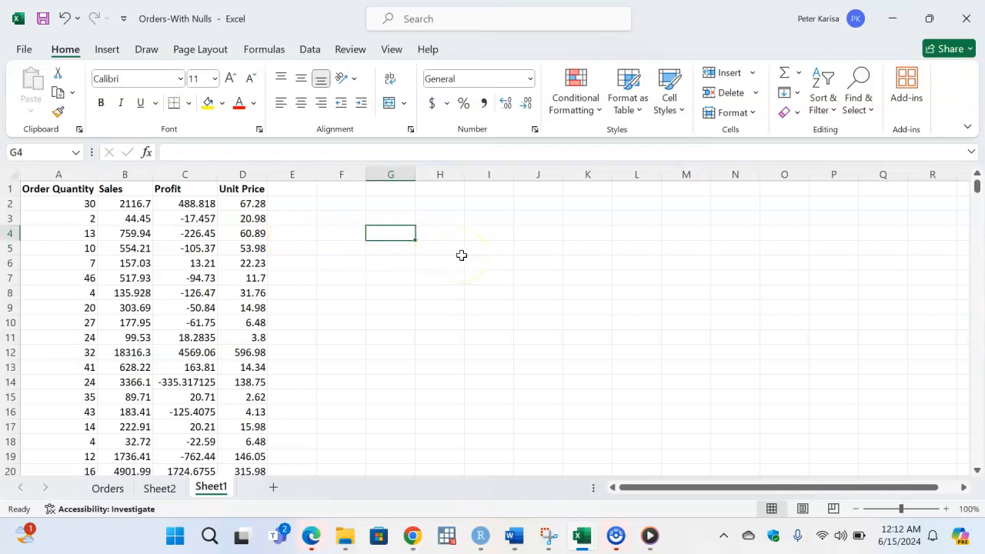
pyautogui.write('Pri')
pyautogui.press('BackSpace')
pyautogui.press('BackSpace')
pyautogui.press('BackSpace')
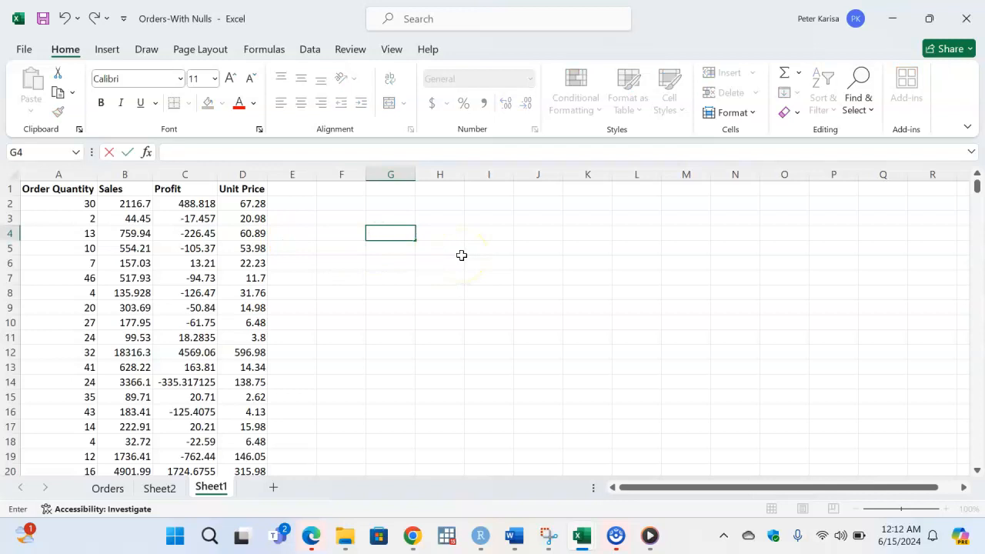
pyautogui.write('Variable 1')
pyautogui.click(485, 235)
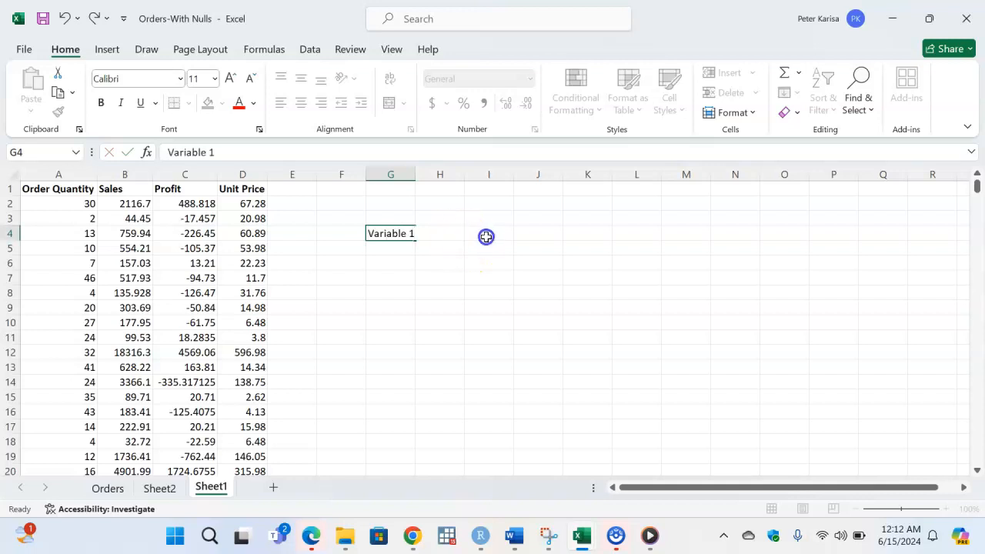
pyautogui.click(455, 236)
pyautogui.write('V')
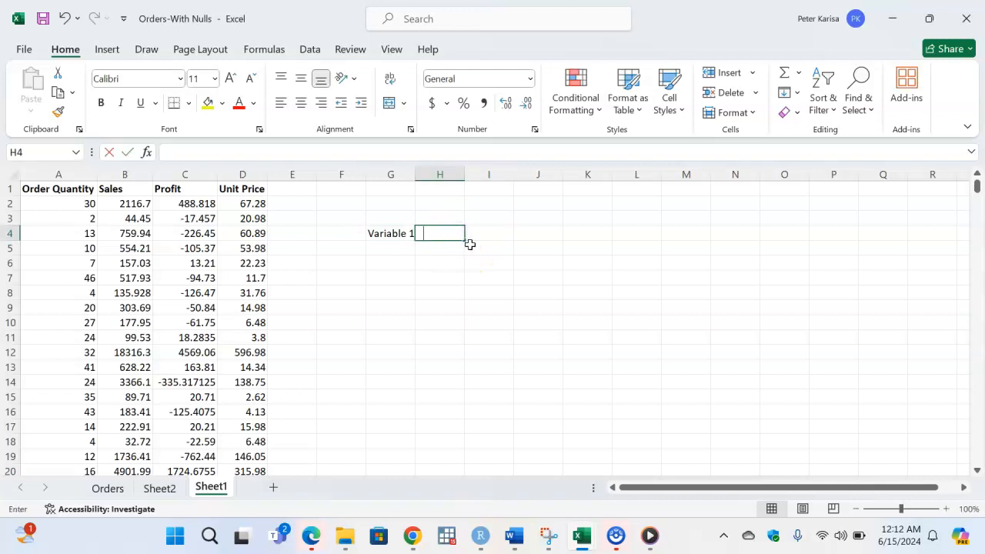
pyautogui.write('ariable 2')
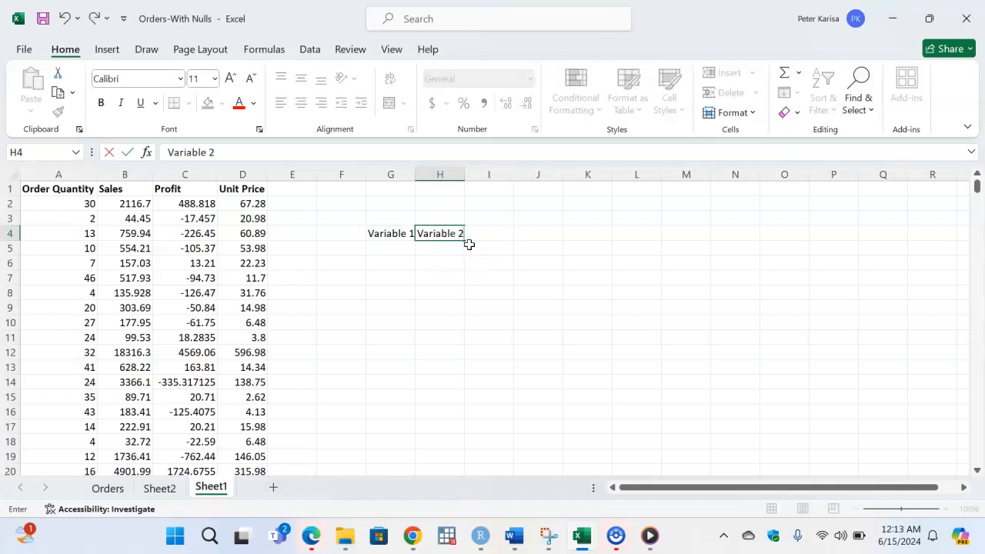
pyautogui.click(440, 249)
pyautogui.moveTo(416, 175); pyautogui.dragTo(436, 185)
# Enter the first variable pair under the headings: "Price" in G5 and "Quantity" in H5.
pyautogui.click(402, 246)
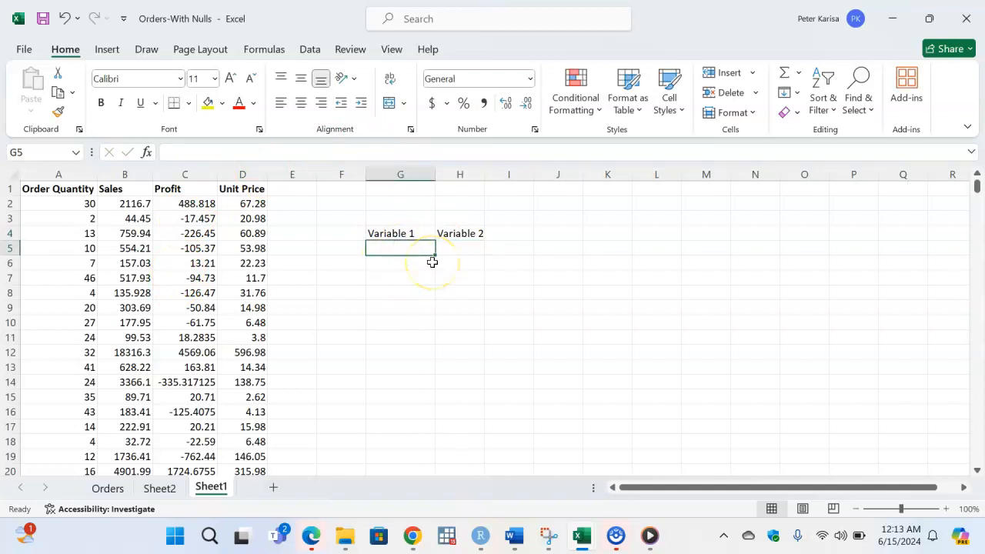
pyautogui.write('Price')
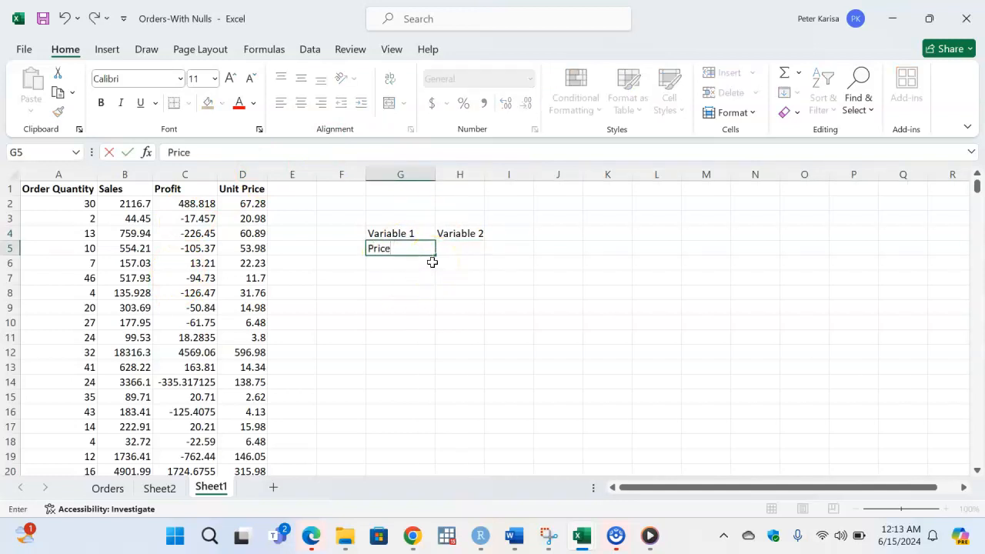
pyautogui.press('Tab')
pyautogui.write('Quantity')
pyautogui.press('Return')
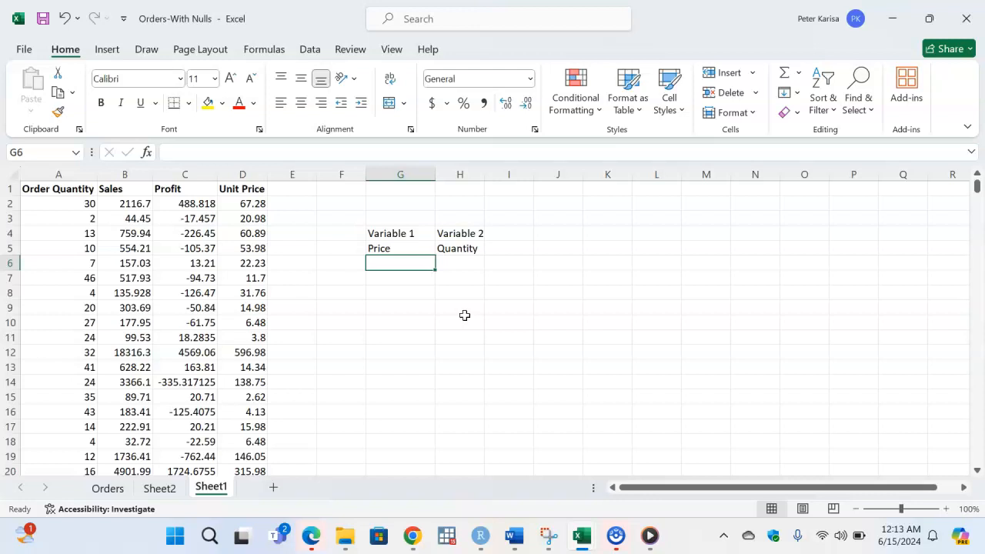
# Enter the second variable pair: "Sales" in G6 and "Profit" in H6.
pyautogui.write('Sales')
pyautogui.click(464, 262)
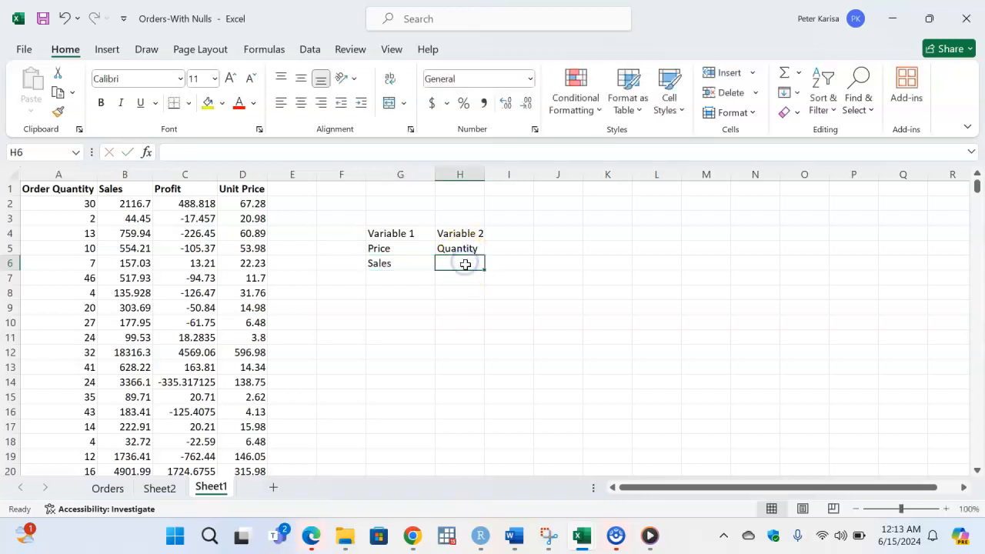
pyautogui.write('Profit')
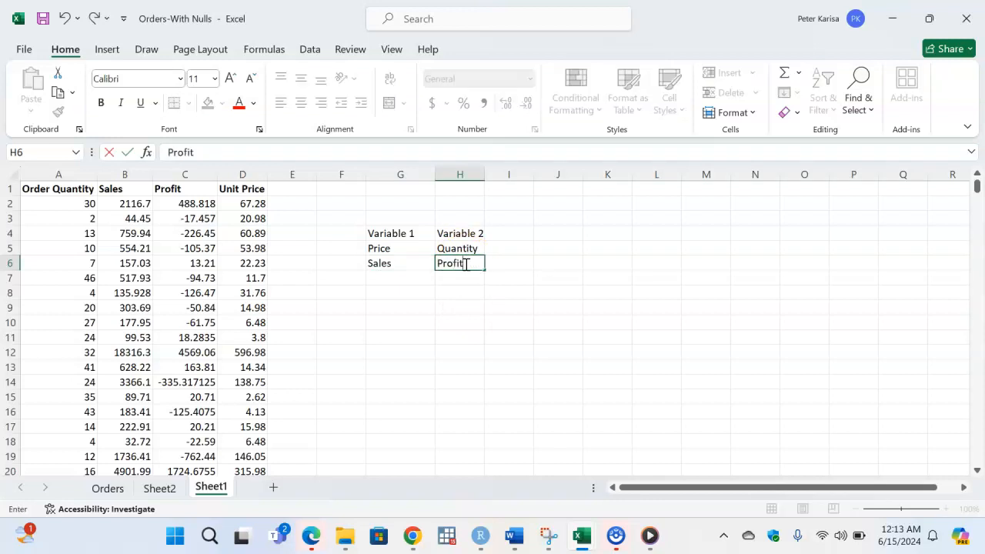
pyautogui.press('Return')
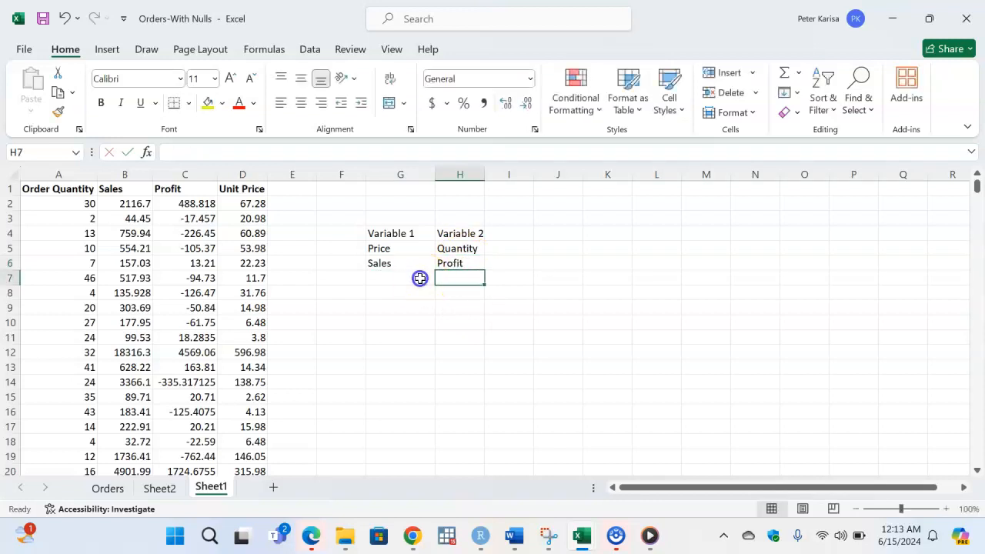
# Enter the third variable pair: "Price" in G7 and "Profit" in H7.
pyautogui.click(420, 279)
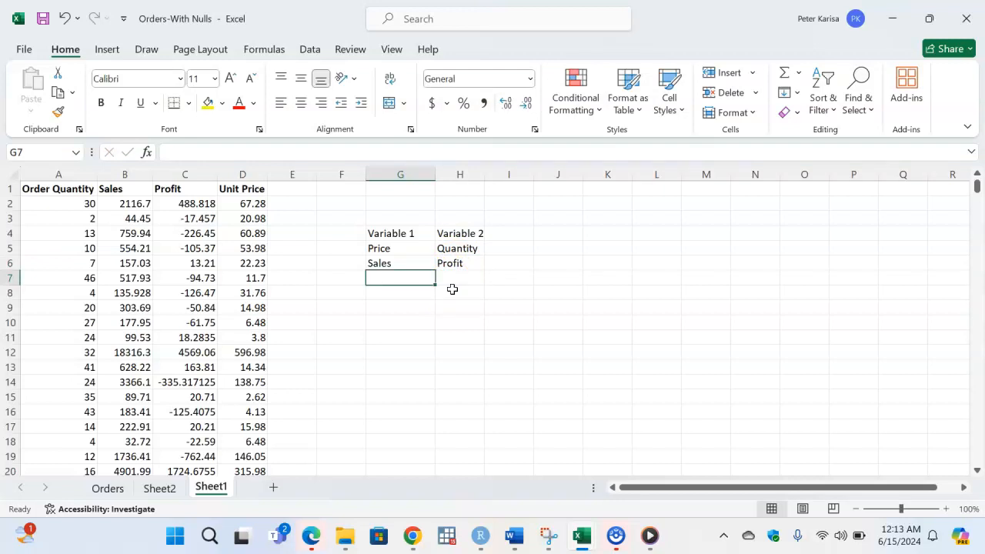
pyautogui.write('Qan')
pyautogui.press('BackSpace')
pyautogui.press('BackSpace')
pyautogui.press('BackSpace')
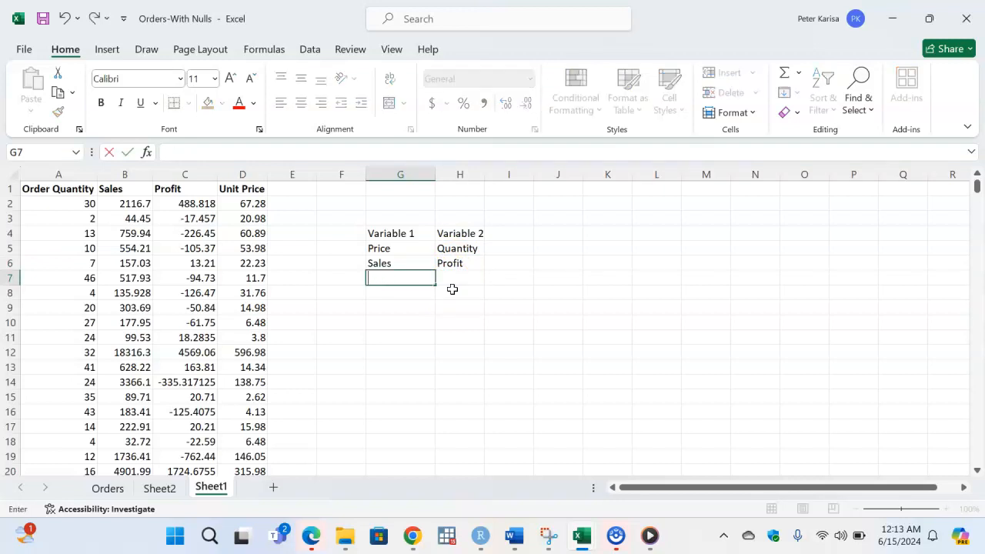
pyautogui.write('Prices')
pyautogui.press('Tab')
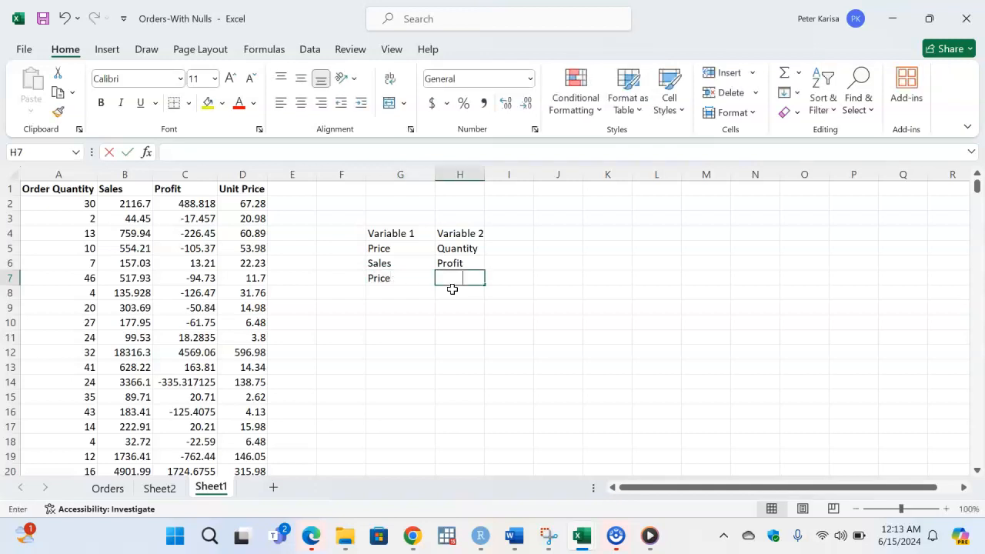
pyautogui.write('Profiy')
pyautogui.press('BackSpace')
pyautogui.press('Return')
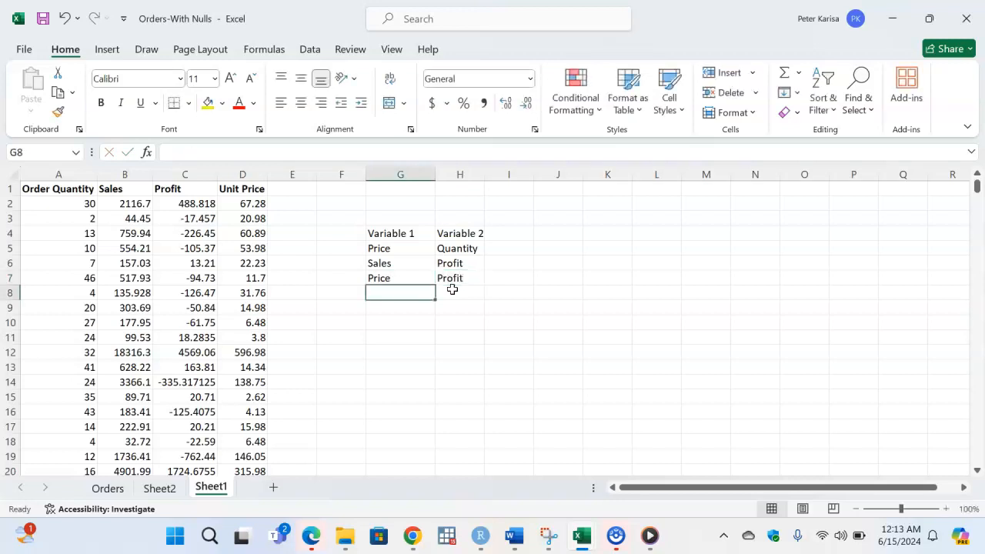
# Enter the fourth variable pair: "Price" in G8 and "Sales" in H8.
pyautogui.write('Price')
pyautogui.click(453, 289)
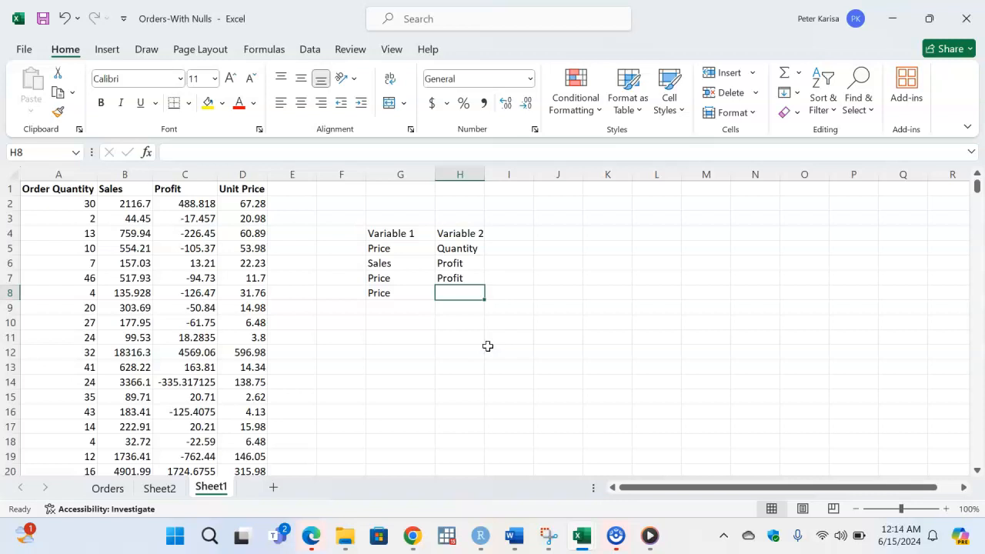
pyautogui.write('Sales')
pyautogui.click(465, 322)
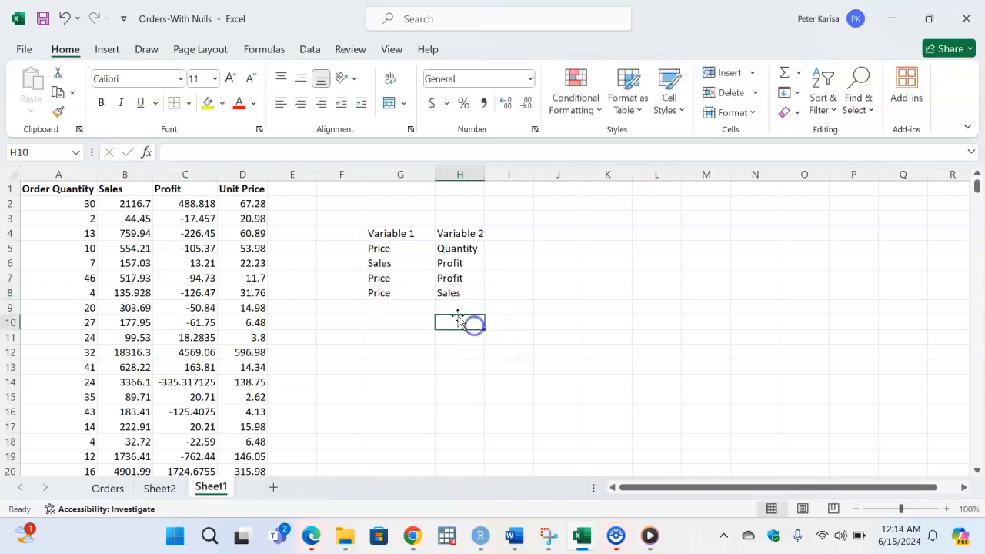
pyautogui.click(388, 248)
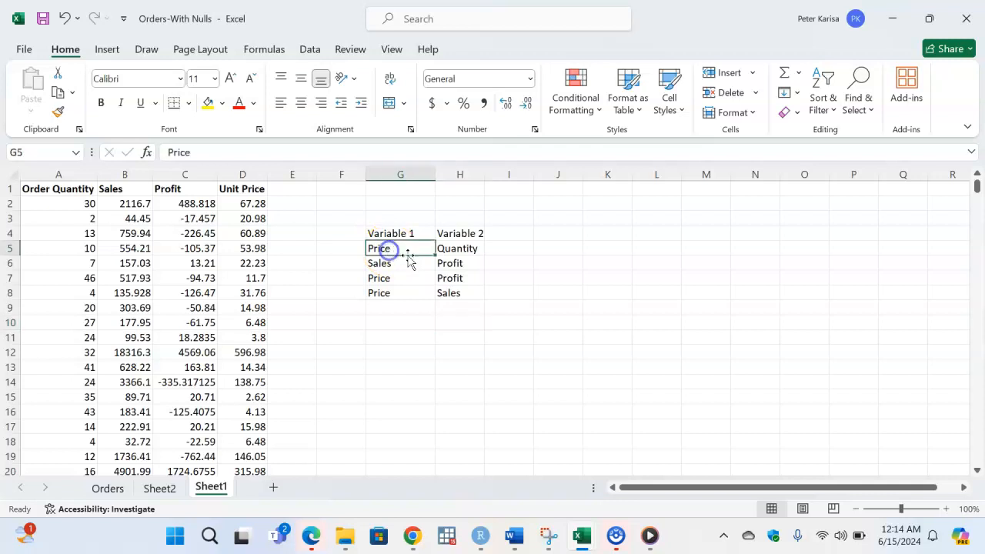
# Review the four listed variable pairs in G5:H8 one after another, from Price and Quantity to Price and Sales.
pyautogui.click(452, 248)
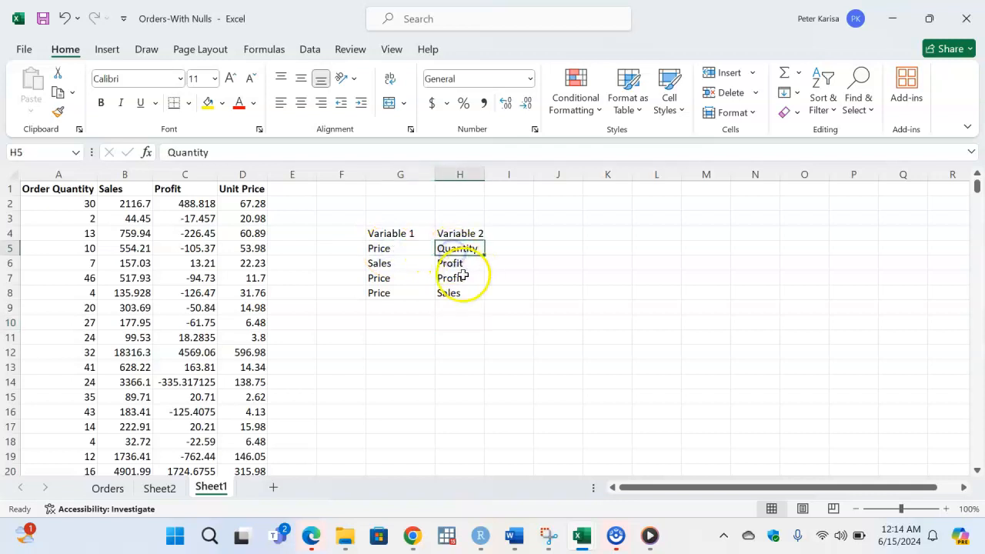
pyautogui.click(401, 264)
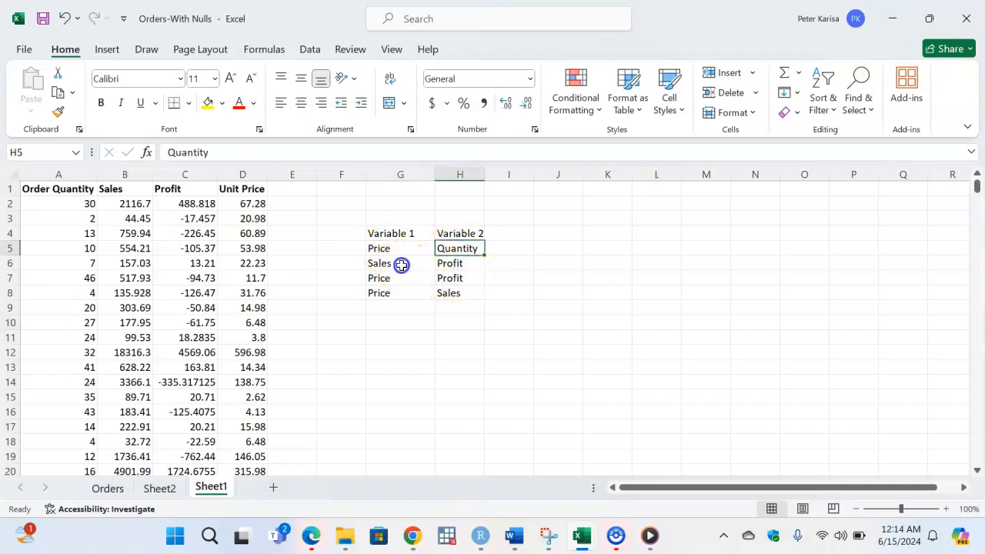
pyautogui.click(455, 264)
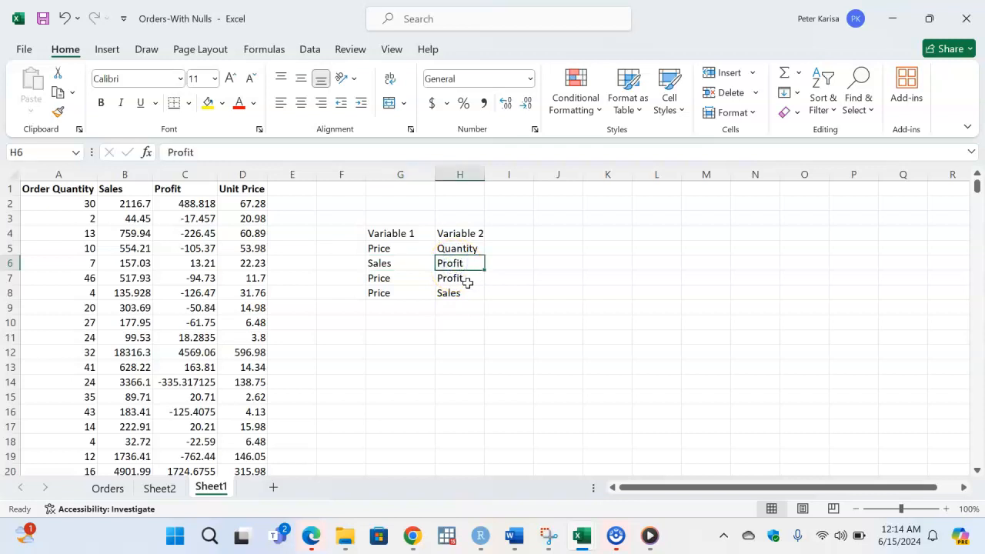
pyautogui.click(402, 280)
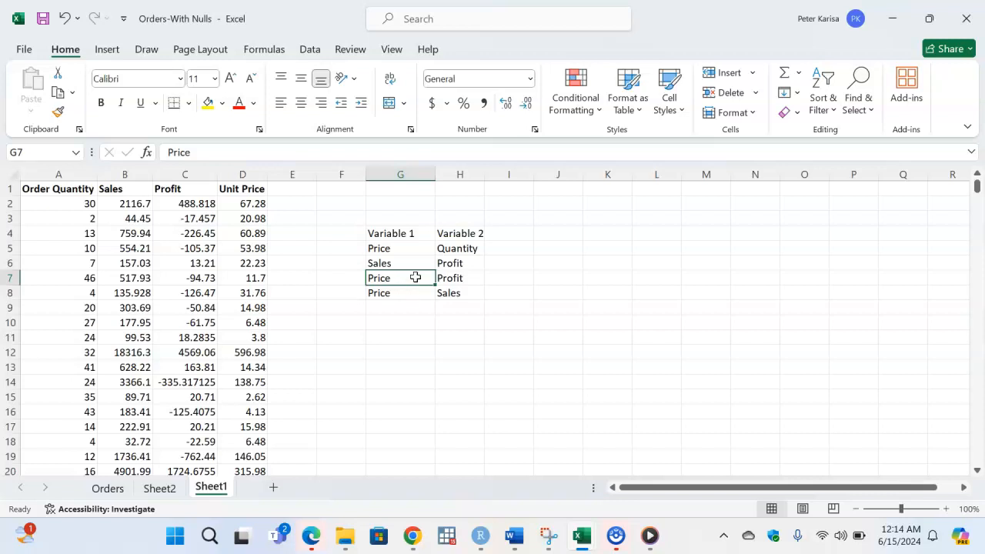
pyautogui.click(438, 285)
pyautogui.click(453, 279)
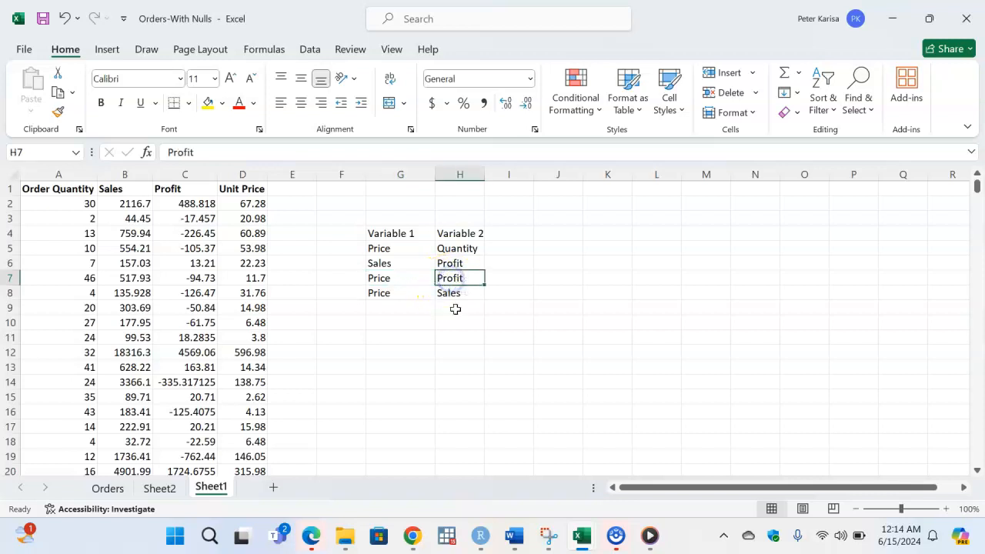
pyautogui.click(408, 297)
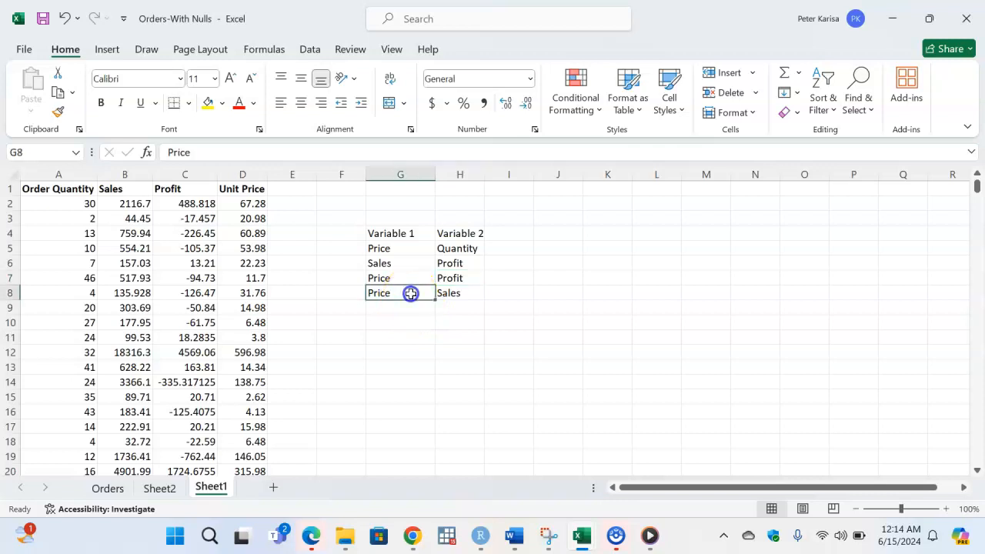
pyautogui.click(440, 296)
pyautogui.moveTo(378, 249); pyautogui.dragTo(467, 295)
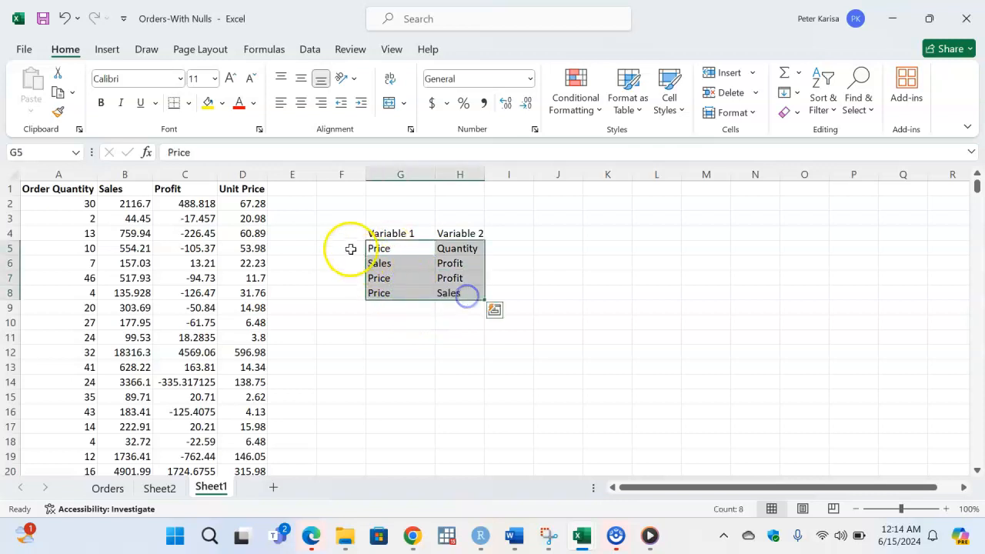
pyautogui.click(451, 277)
pyautogui.click(410, 255)
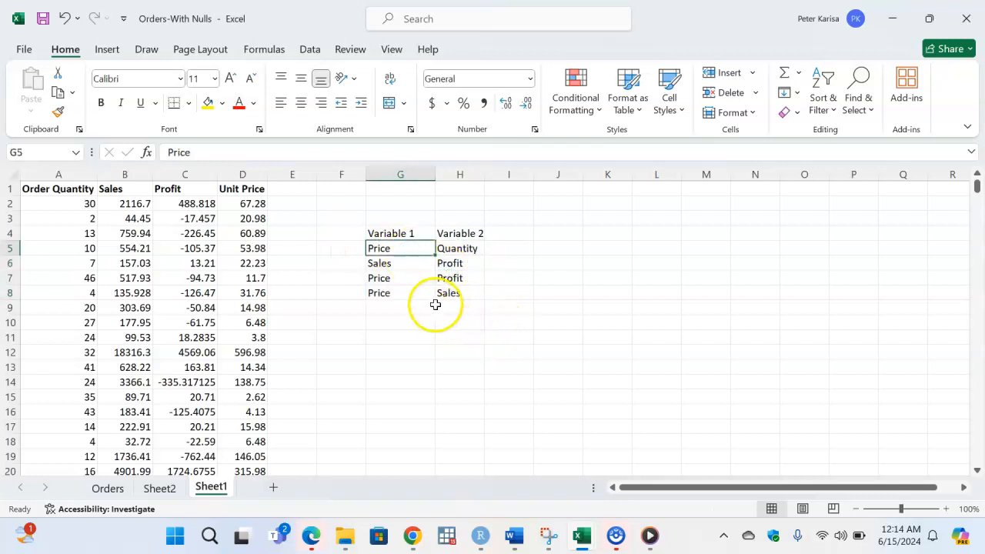
# Make the headings "Variable 1" and "Variable 2" in G4:H4 bold.
pyautogui.click(404, 233)
pyautogui.moveTo(442, 238); pyautogui.dragTo(455, 233)
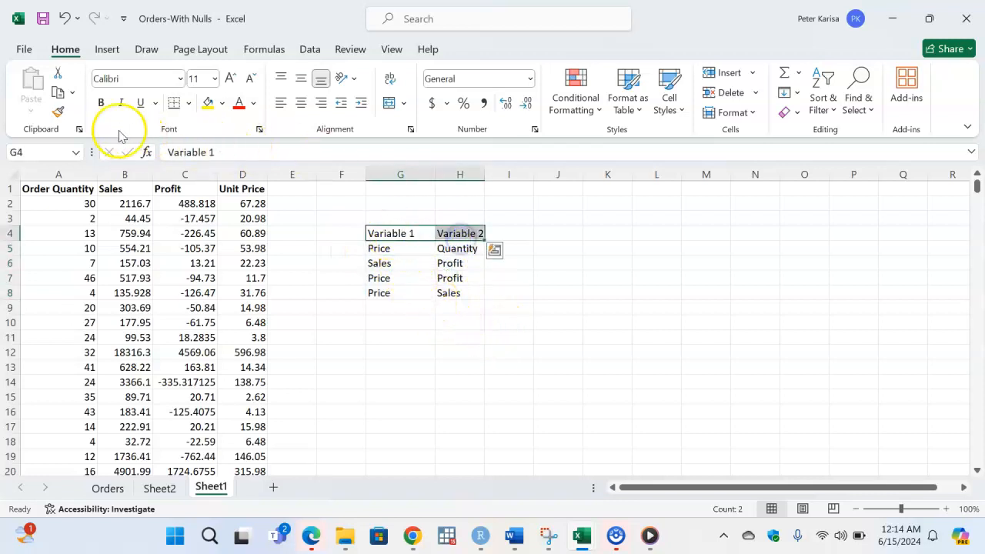
pyautogui.click(101, 102)
pyautogui.click(420, 317)
# Enter the title "Linear univariate relationship" in G3 above the variable pairs and autofit column G to it.
pyautogui.click(402, 219)
pyautogui.write('Linear')
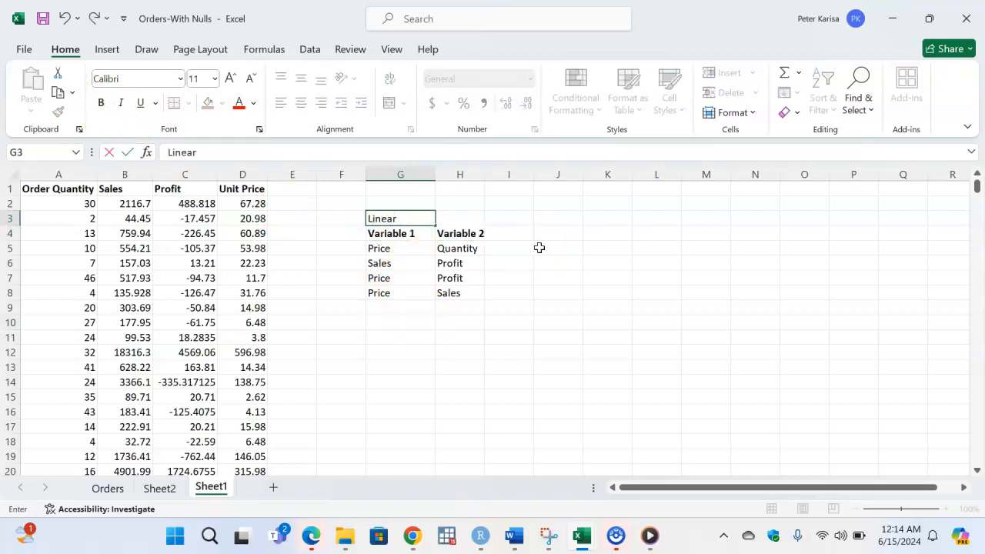
pyautogui.write(' on')
pyautogui.press('BackSpace')
pyautogui.press('BackSpace')
pyautogui.press('BackSpace')
pyautogui.press('BackSpace')
pyautogui.write('univariate realtiobn')
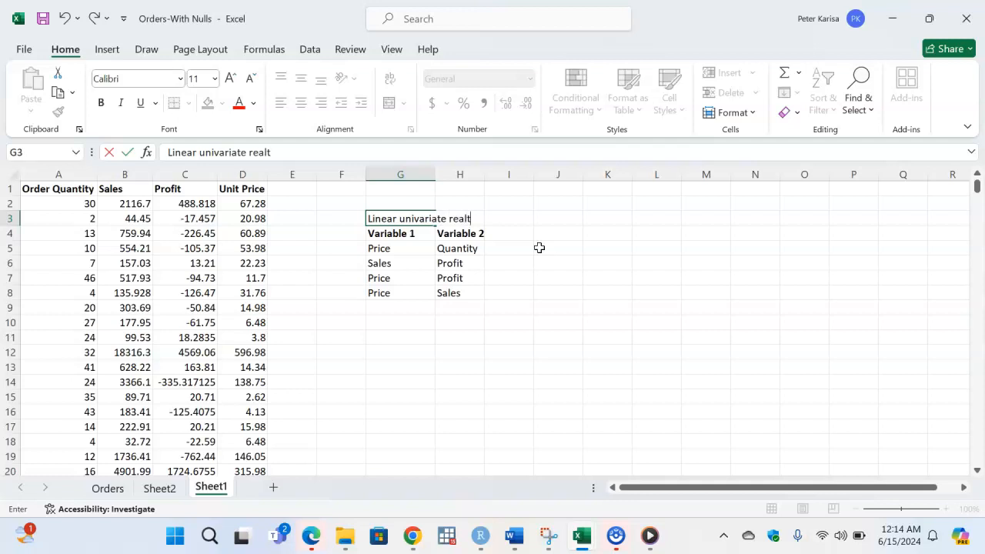
pyautogui.press('BackSpace')
pyautogui.press('BackSpace')
pyautogui.press('BackSpace')
pyautogui.press('BackSpace')
pyautogui.press('BackSpace')
pyautogui.press('BackSpace')
pyautogui.press('BackSpace')
pyautogui.write('lationship')
pyautogui.click(551, 297)
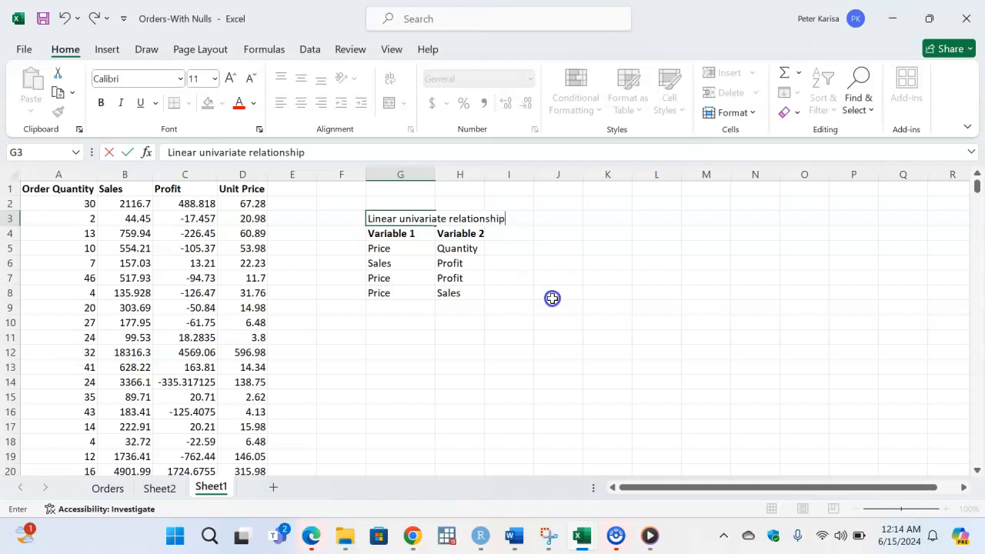
pyautogui.doubleClick(437, 174)
pyautogui.click(462, 324)
pyautogui.click(437, 351)
# Enter the headings "Dependent" in G10 and "Independent" in H10, and widen column H to fit its heading.
pyautogui.click(443, 324)
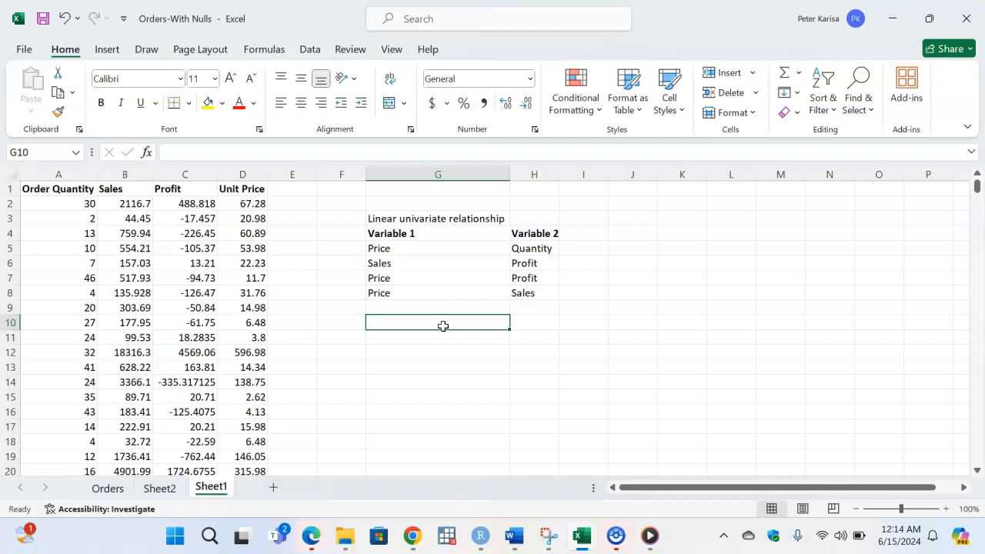
pyautogui.write('variance')
pyautogui.press('BackSpace')
pyautogui.press('BackSpace')
pyautogui.press('BackSpace')
pyautogui.press('BackSpace')
pyautogui.press('BackSpace')
pyautogui.press('BackSpace')
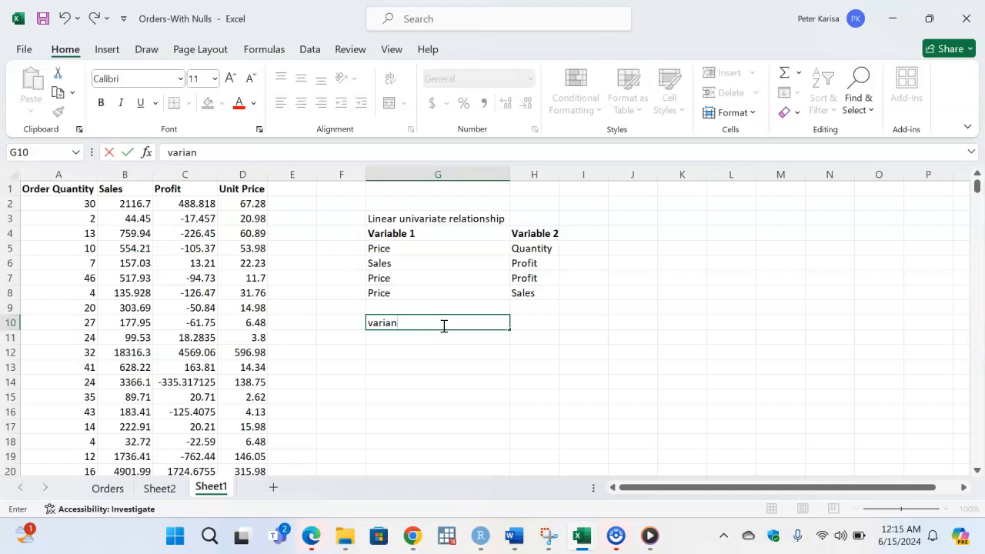
pyautogui.write('Dependent')
pyautogui.press('Tab')
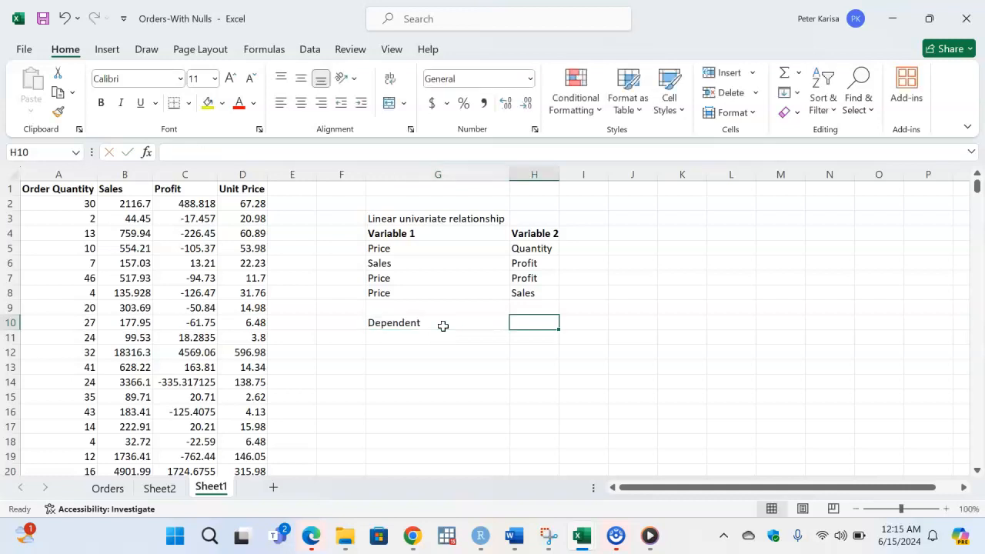
pyautogui.write('Inde')
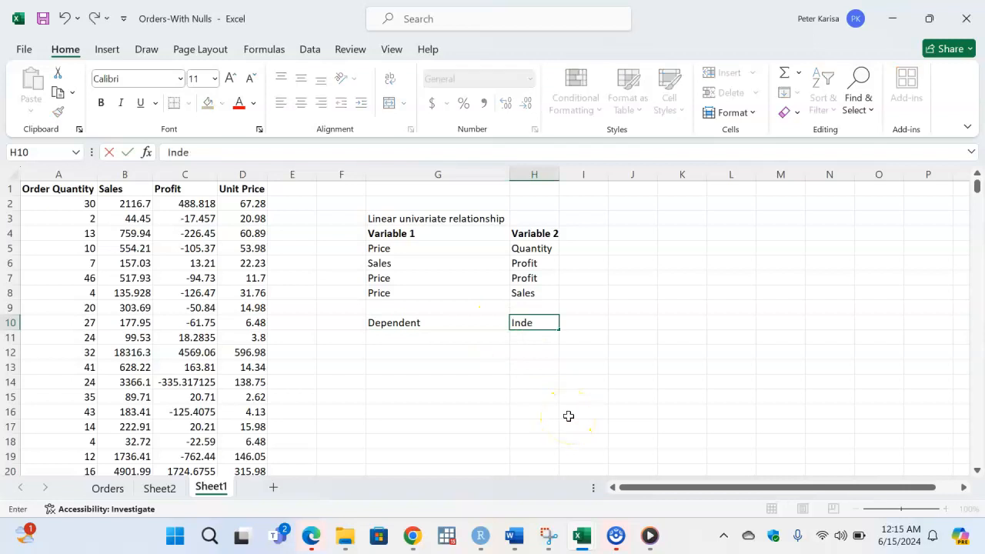
pyautogui.write('pendent')
pyautogui.press('Return')
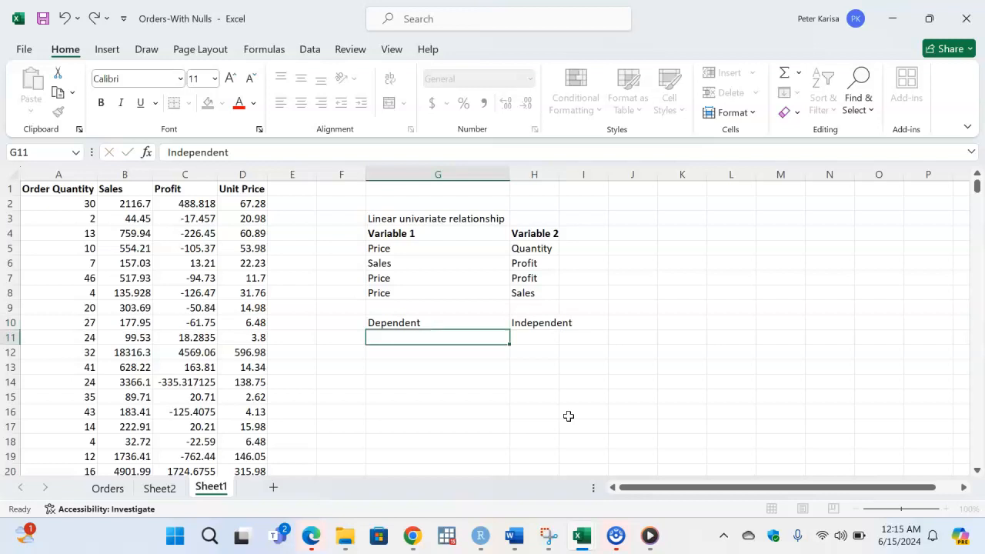
pyautogui.moveTo(559, 174); pyautogui.dragTo(573, 176)
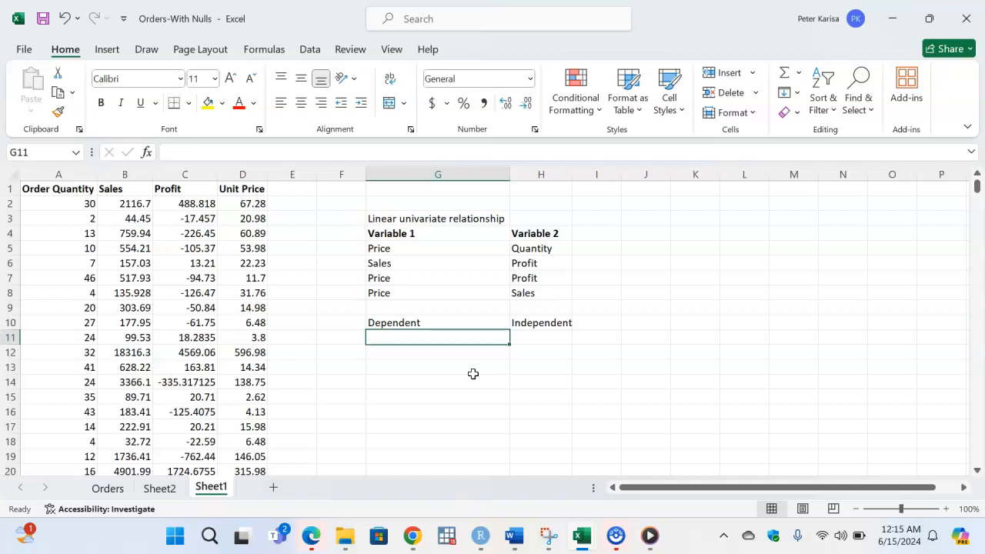
# Enter "Profit" in G11 and "Sales, Price and Quantity" in H11, and widen column H to fit the text.
pyautogui.write('Profit')
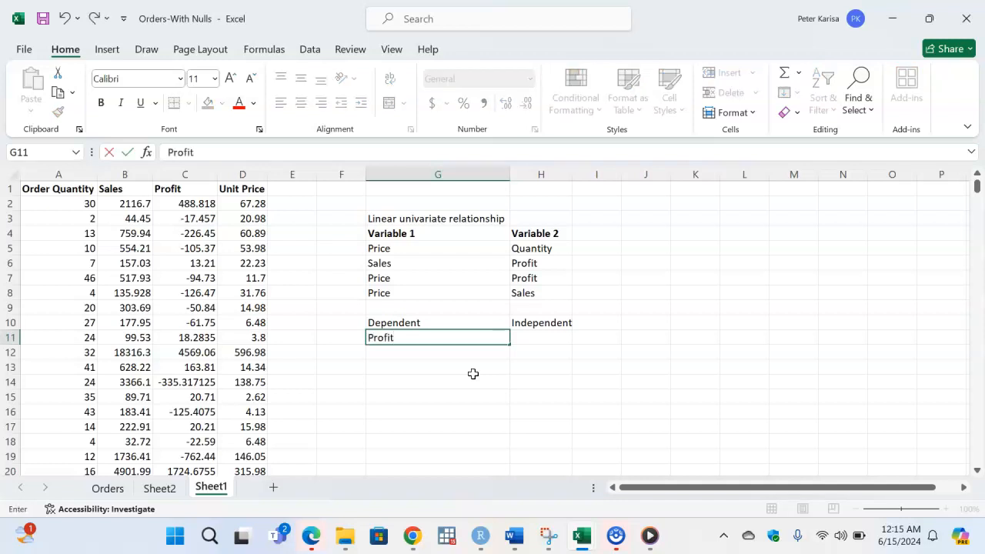
pyautogui.press('Tab')
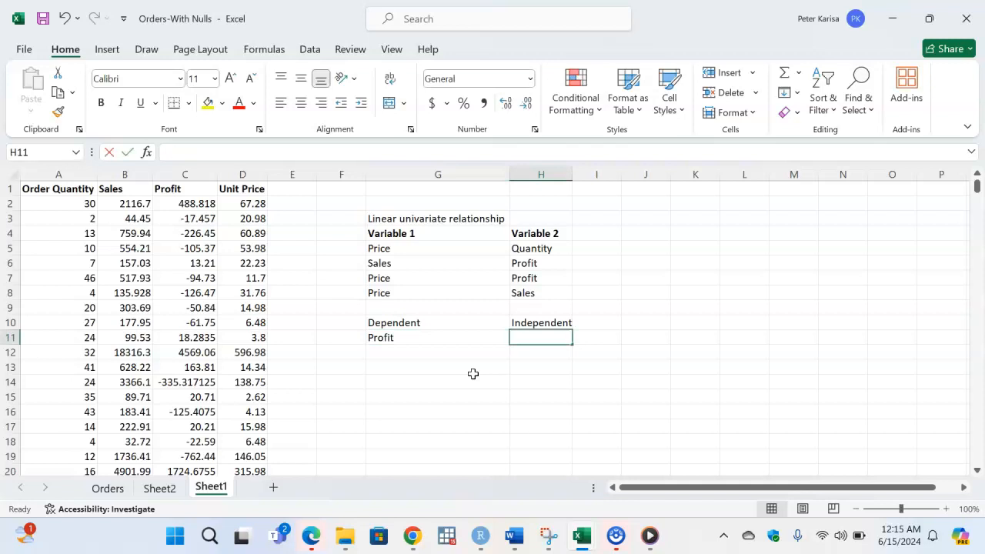
pyautogui.write('Sales, Price and')
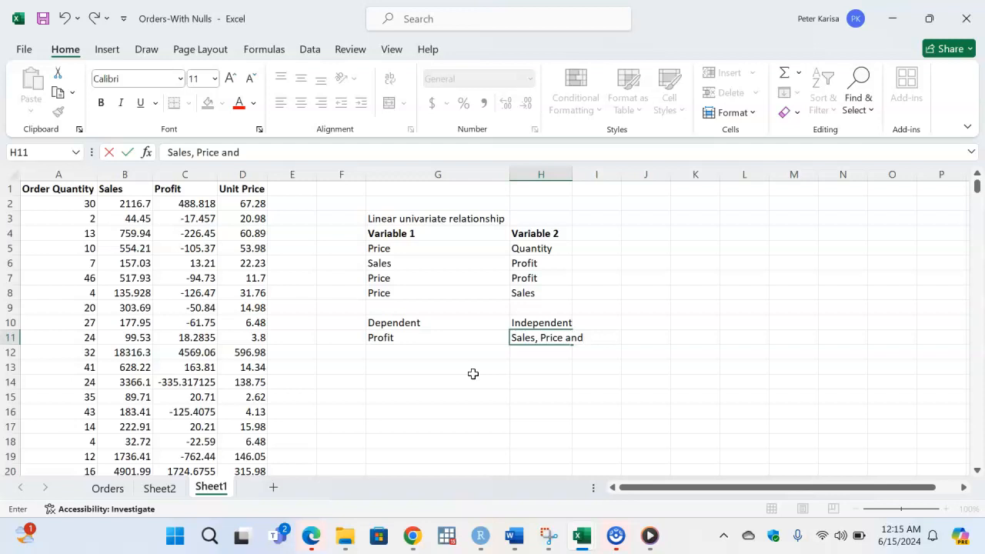
pyautogui.write(' Qanti')
pyautogui.write('unait')
pyautogui.write('a')
pyautogui.write('tion')
pyautogui.press('BackSpace')
pyautogui.press('BackSpace')
pyautogui.press('BackSpace')
pyautogui.press('BackSpace')
pyautogui.write('ity')
pyautogui.press('BackSpace')
pyautogui.press('BackSpace')
pyautogui.press('BackSpace')
pyautogui.press('BackSpace')
pyautogui.write('tity')
pyautogui.press('Return')
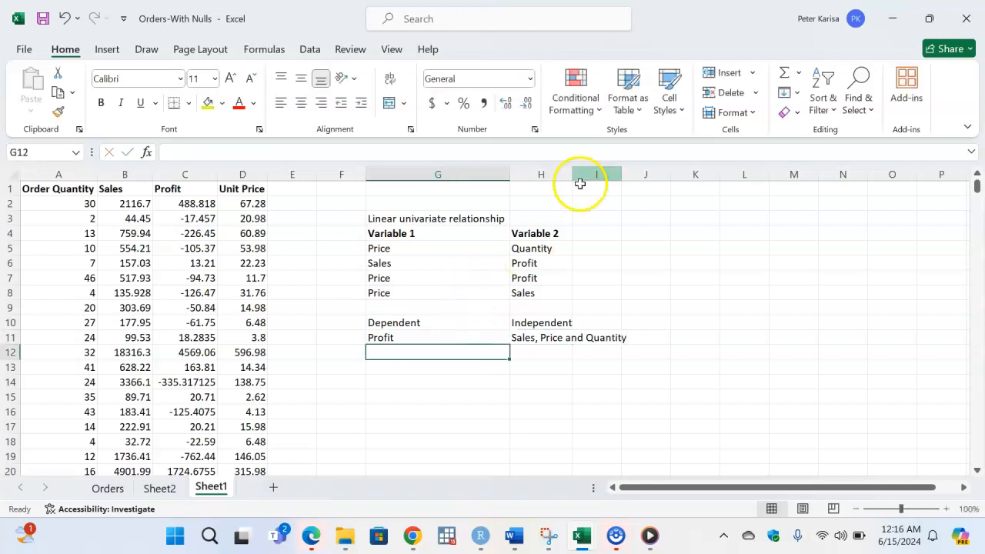
pyautogui.moveTo(574, 178); pyautogui.dragTo(640, 178)
pyautogui.click(620, 383)
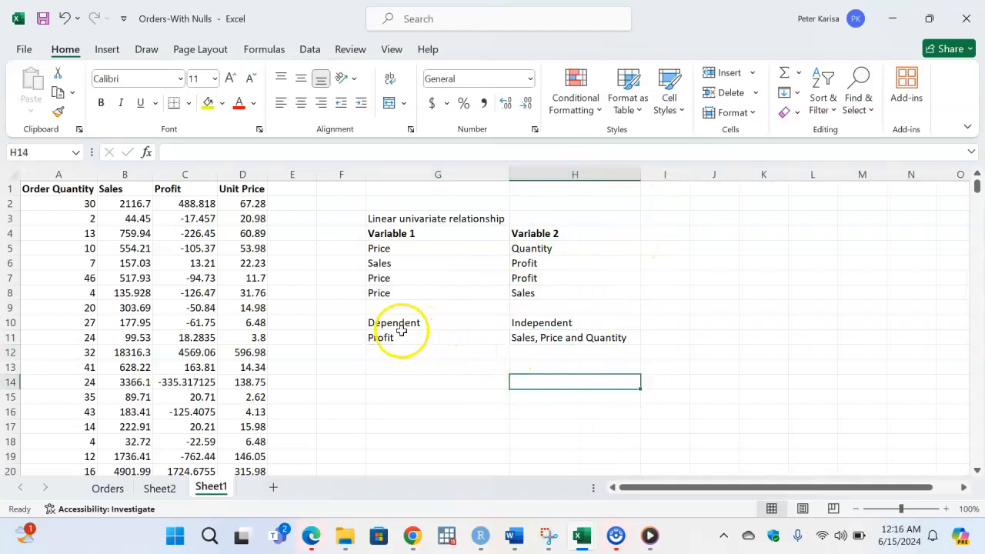
# Make the headings "Dependent" and "Independent" in G10:H10 bold.
pyautogui.moveTo(442, 320); pyautogui.dragTo(531, 323)
pyautogui.click(101, 102)
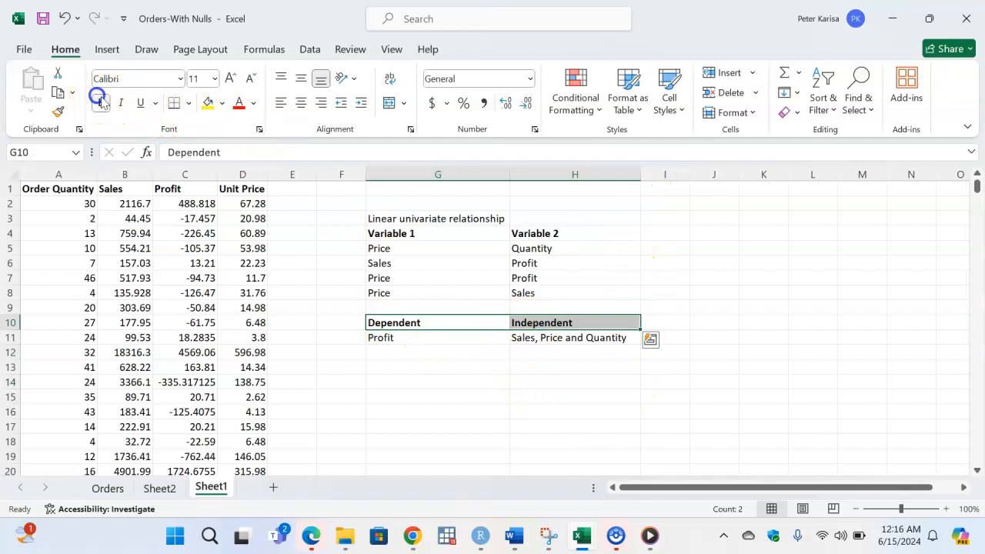
pyautogui.click(448, 355)
# Select the Unit Price data down to its last row and compare where the Sales and Profit columns end.
pyautogui.click(372, 250)
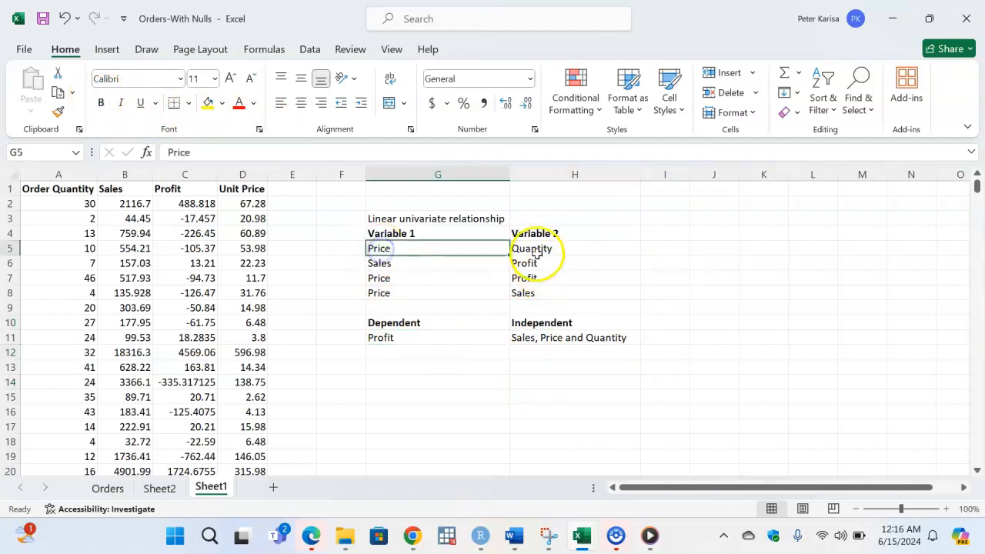
pyautogui.click(544, 251)
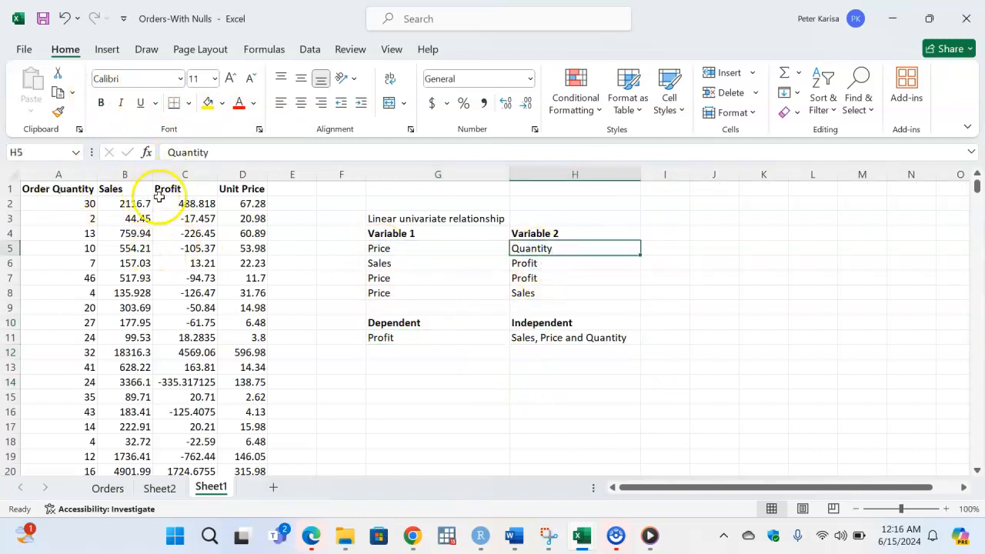
pyautogui.click(232, 189)
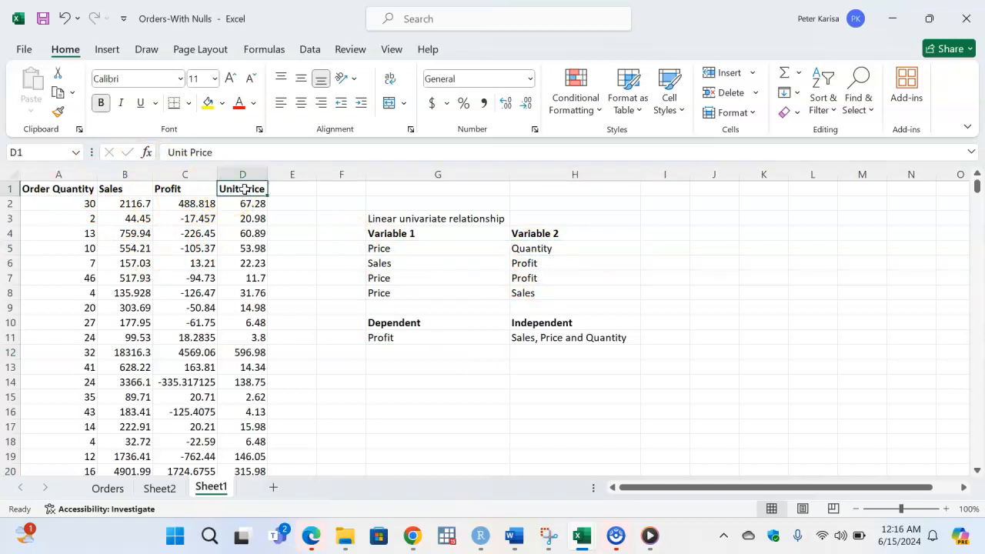
pyautogui.hotkey('ctrl', 'shift', 'Down')
pyautogui.scroll(20, 227, 254)
pyautogui.scroll(7, 226, 254)
pyautogui.scroll(-15, 225, 255)
pyautogui.scroll(-20, 232, 285)
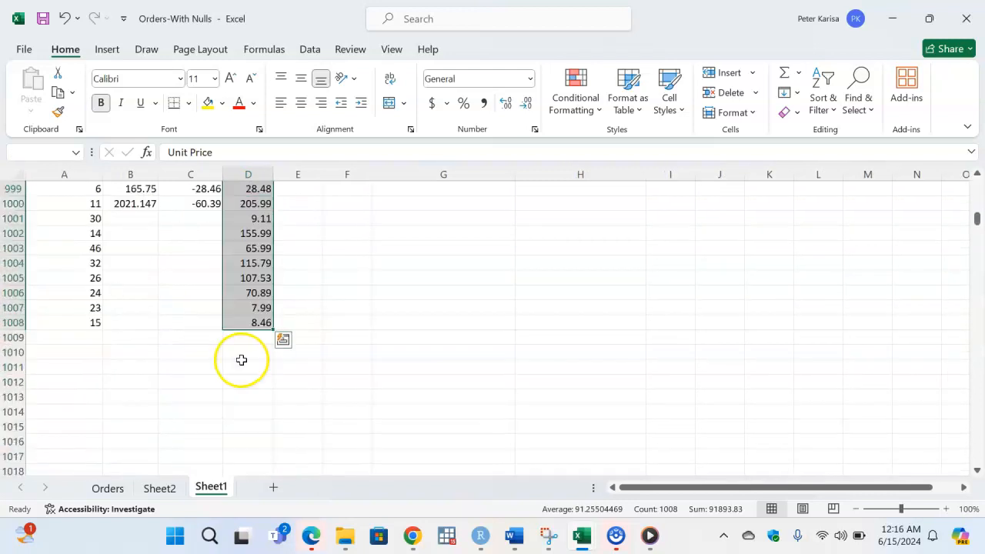
pyautogui.click(169, 259)
pyautogui.click(161, 220)
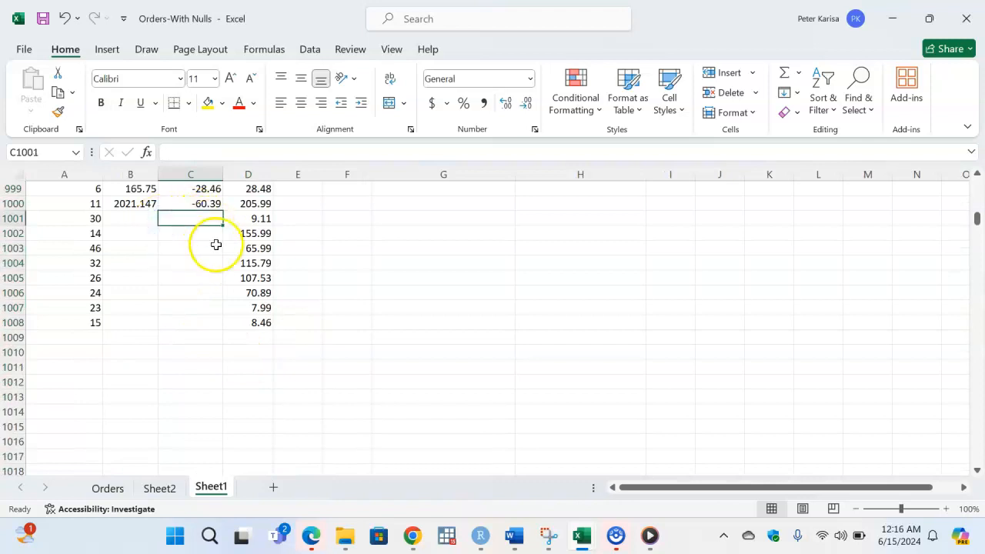
# Clear the contents of rows 1001 to 1008 at the end of the data.
pyautogui.moveTo(10, 218); pyautogui.dragTo(31, 318)
pyautogui.press('Delete')
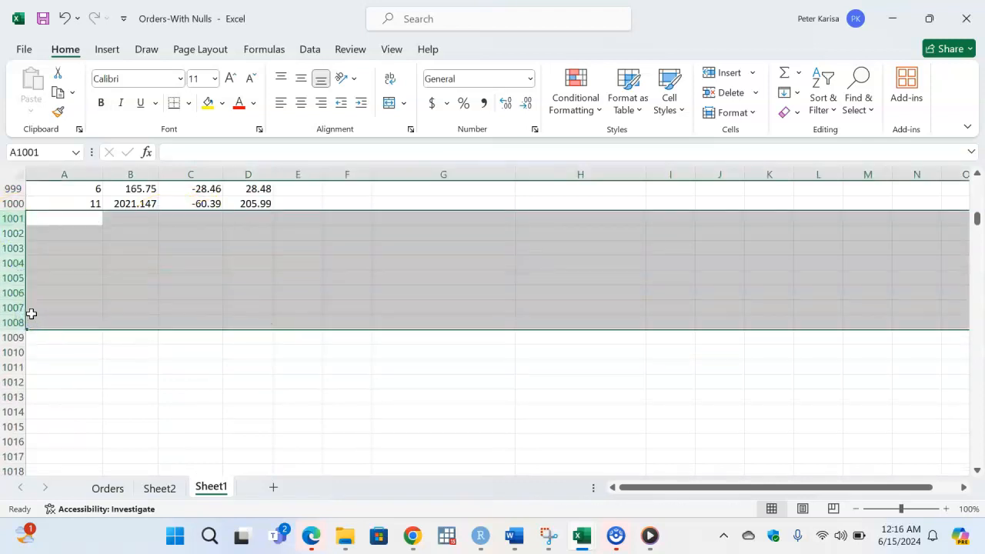
pyautogui.click(257, 249)
# Review the first variable pair, Price and Quantity, in G5:H5 against the data columns at the beginning of the sheet.
pyautogui.scroll(15, 269, 269)
pyautogui.scroll(20, 274, 275)
pyautogui.scroll(20, 253, 311)
pyautogui.scroll(20, 244, 317)
pyautogui.scroll(20, 251, 292)
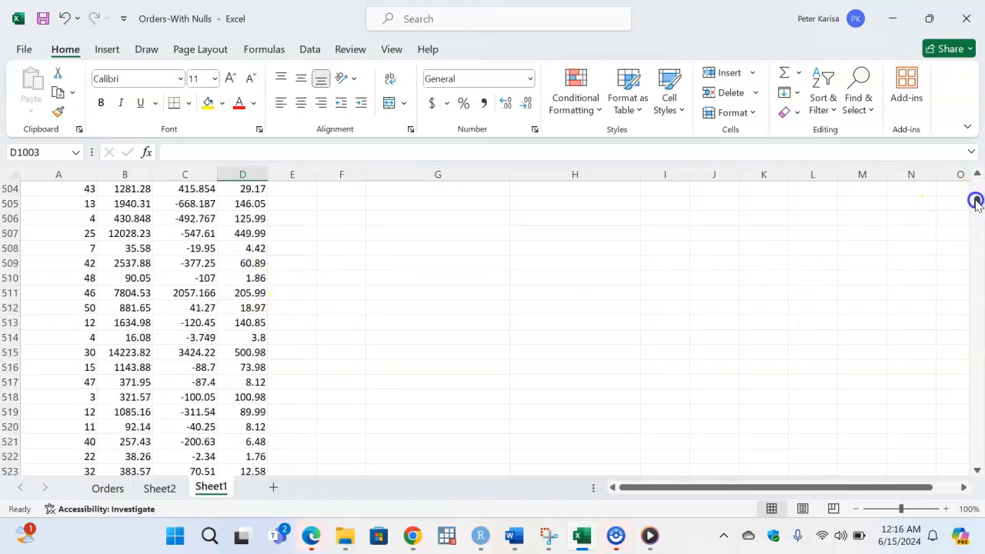
pyautogui.moveTo(976, 202); pyautogui.dragTo(975, 178)
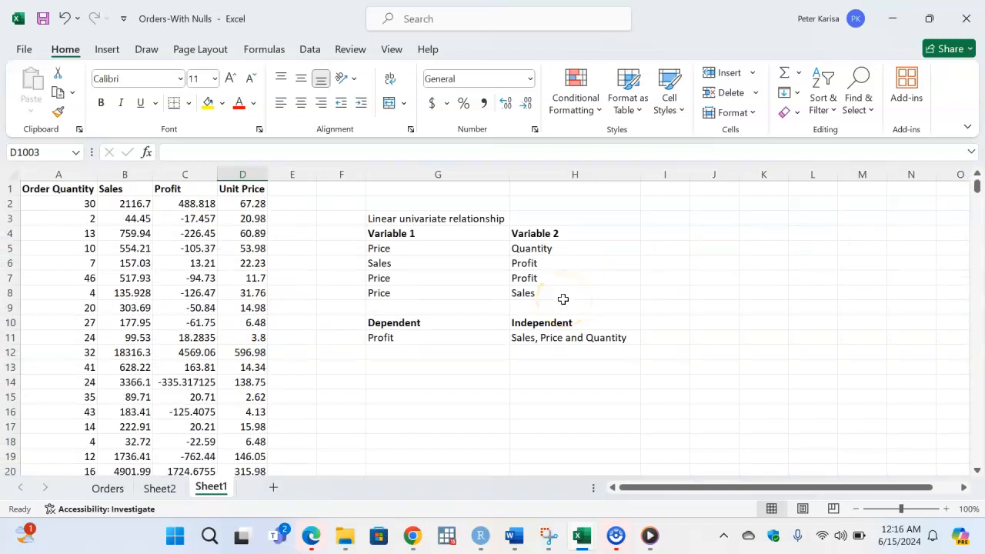
pyautogui.click(201, 277)
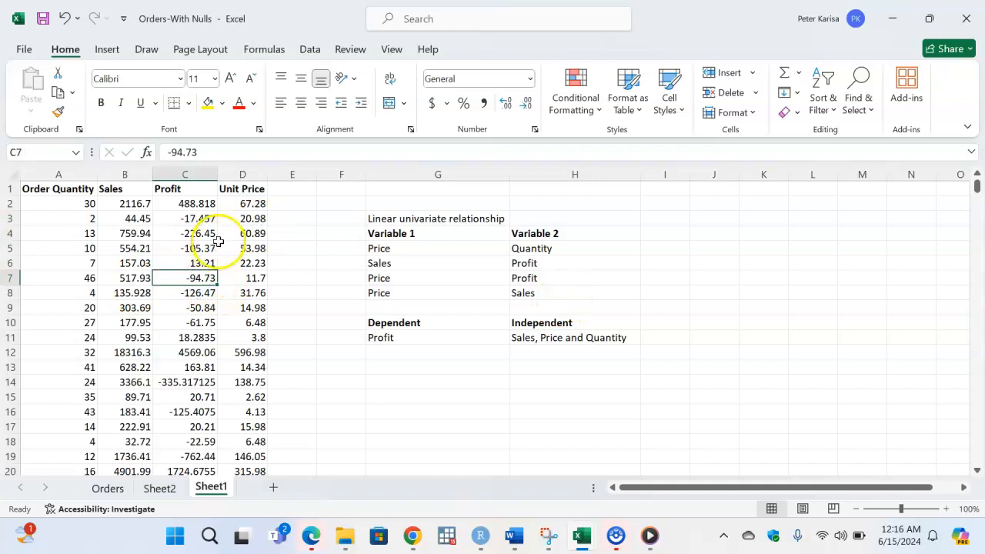
pyautogui.click(397, 248)
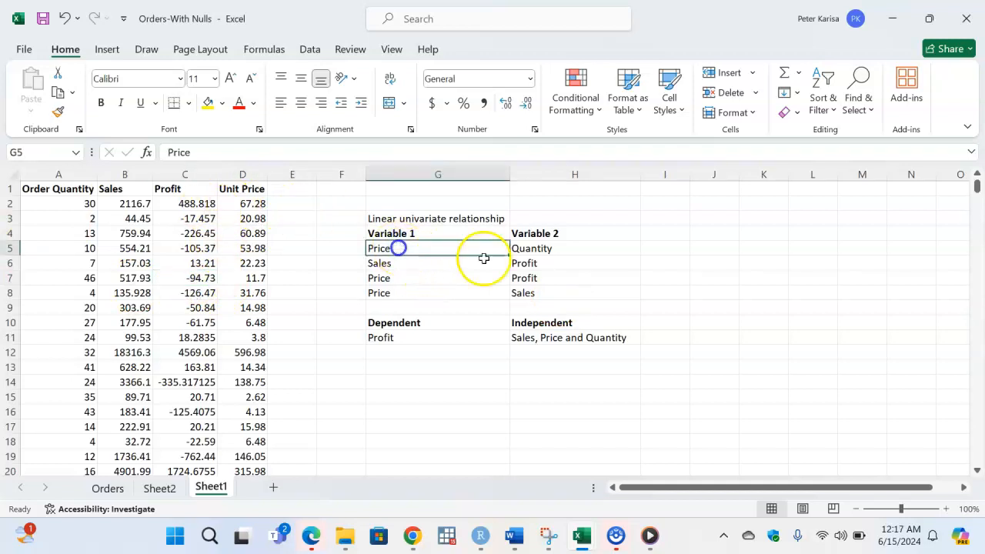
pyautogui.click(533, 251)
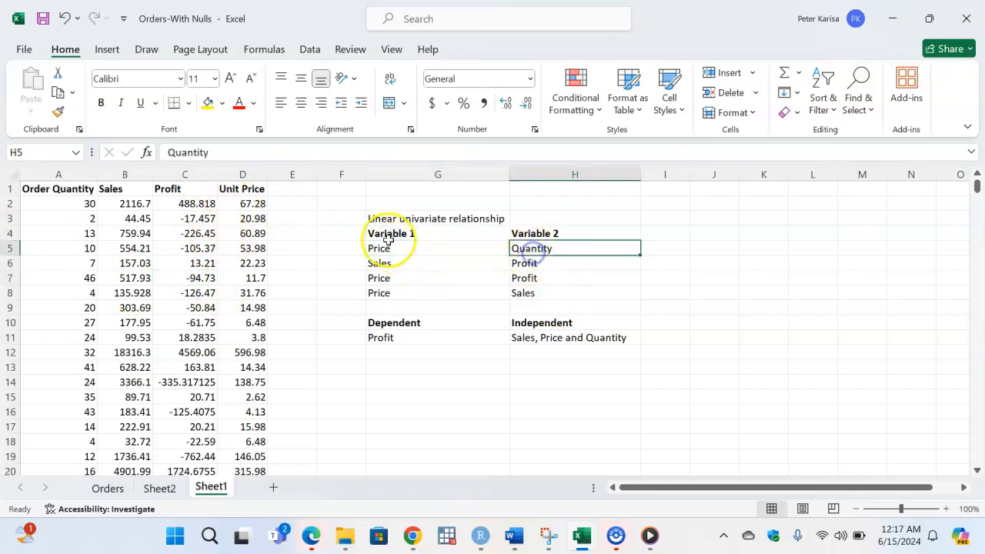
# Select the Unit Price column from its header in D1 down to its last row alongside the Order Quantity header.
pyautogui.click(81, 189)
pyautogui.click(242, 189)
pyautogui.click(79, 189)
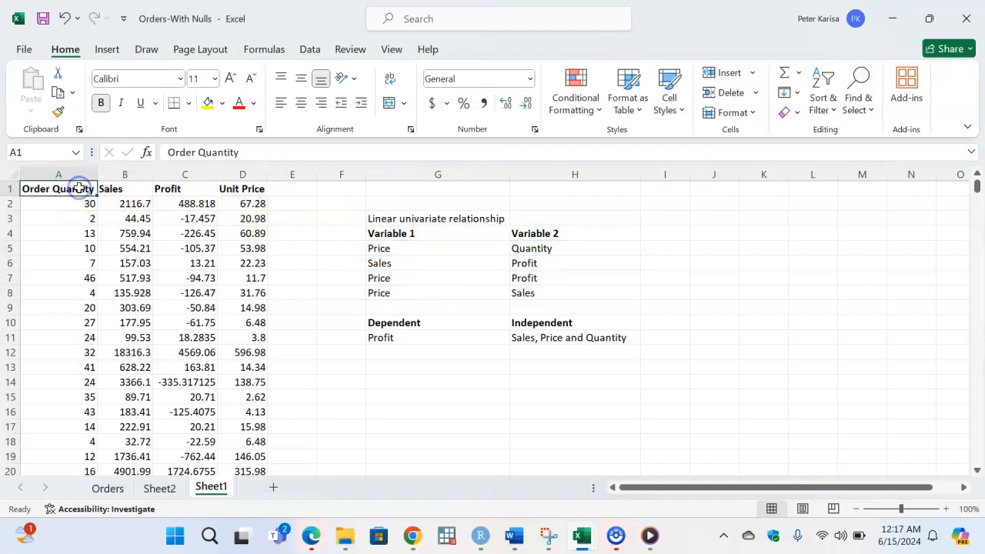
pyautogui.keyDown('ctrl'); pyautogui.click(242, 189); pyautogui.keyUp('ctrl')
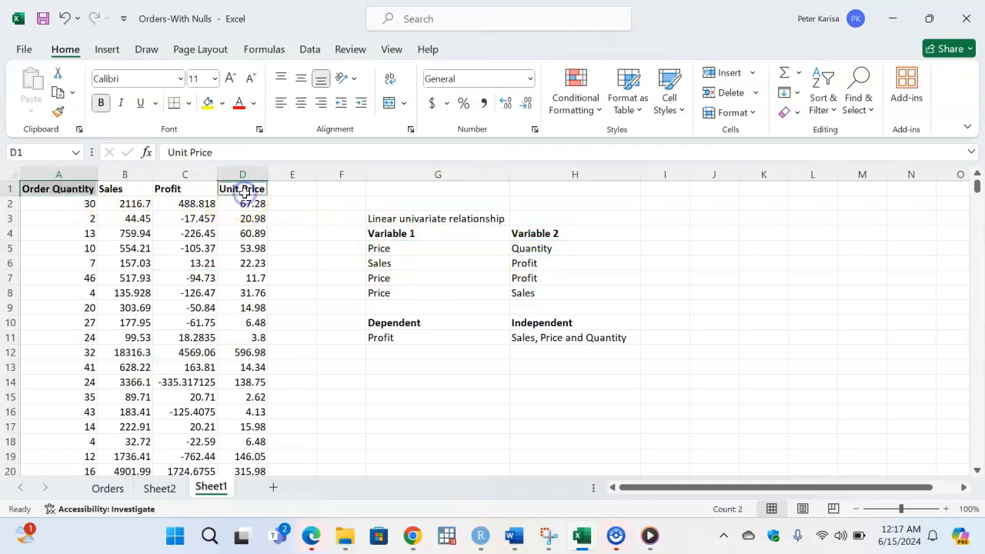
pyautogui.hotkey('ctrl', 'shift', 'Down')
pyautogui.scroll(2, 248, 195)
pyautogui.scroll(20, 262, 215)
pyautogui.moveTo(976, 219); pyautogui.dragTo(973, 150)
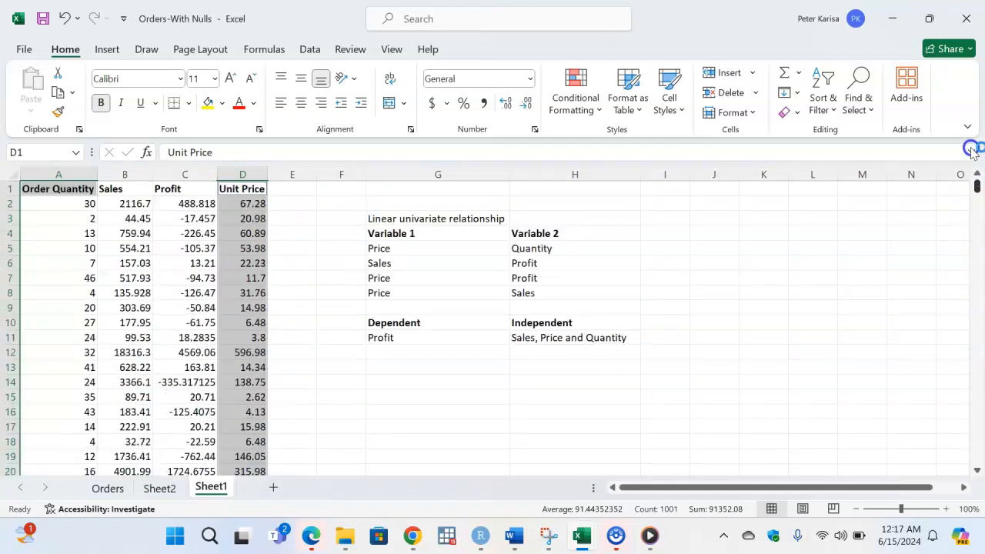
# Add the Order Quantity column from A1 to its last row to the selection, then return to D2 in the Unit Price data.
pyautogui.keyDown('ctrl'); pyautogui.click(73, 188); pyautogui.keyUp('ctrl')
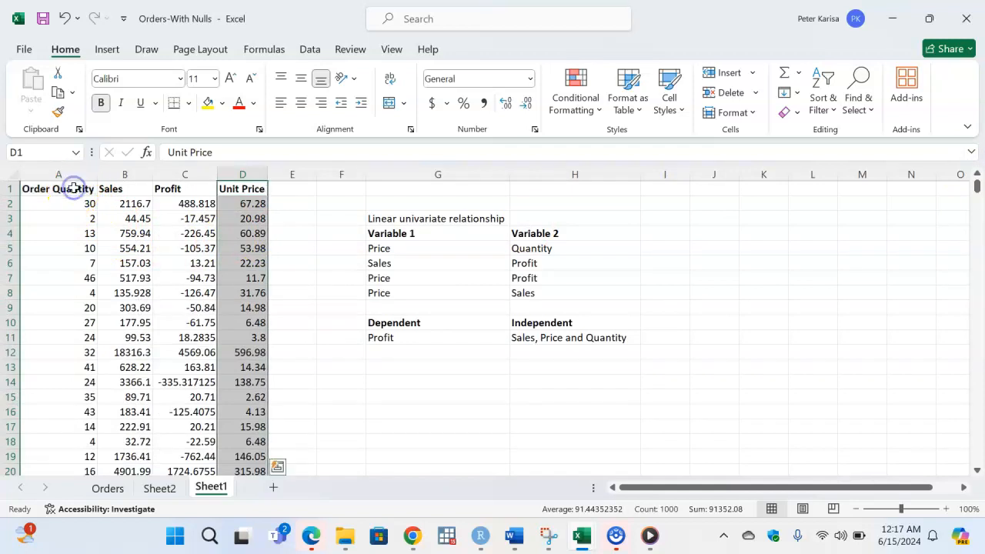
pyautogui.keyDown('ctrl'); pyautogui.click(73, 188); pyautogui.keyUp('ctrl')
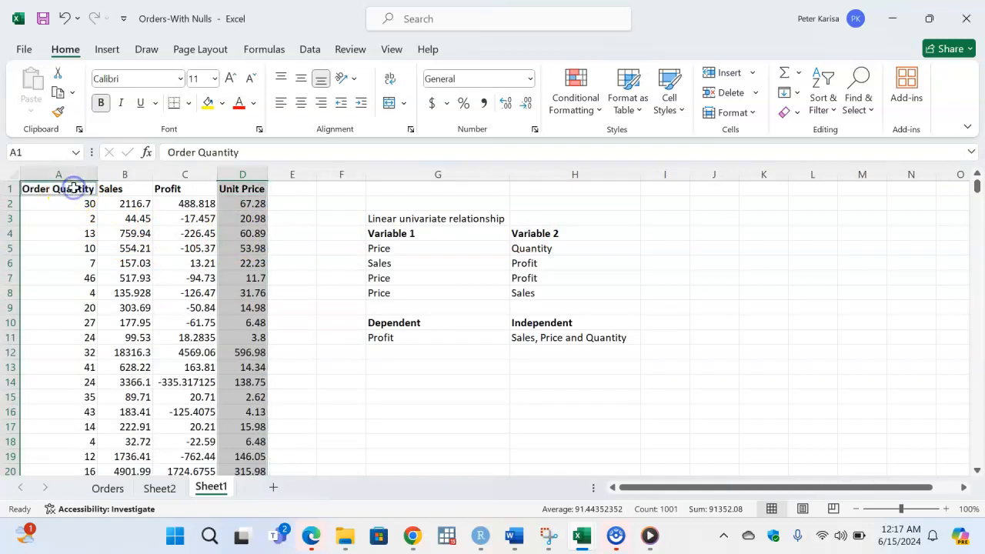
pyautogui.hotkey('ctrl', 'shift', 'Down')
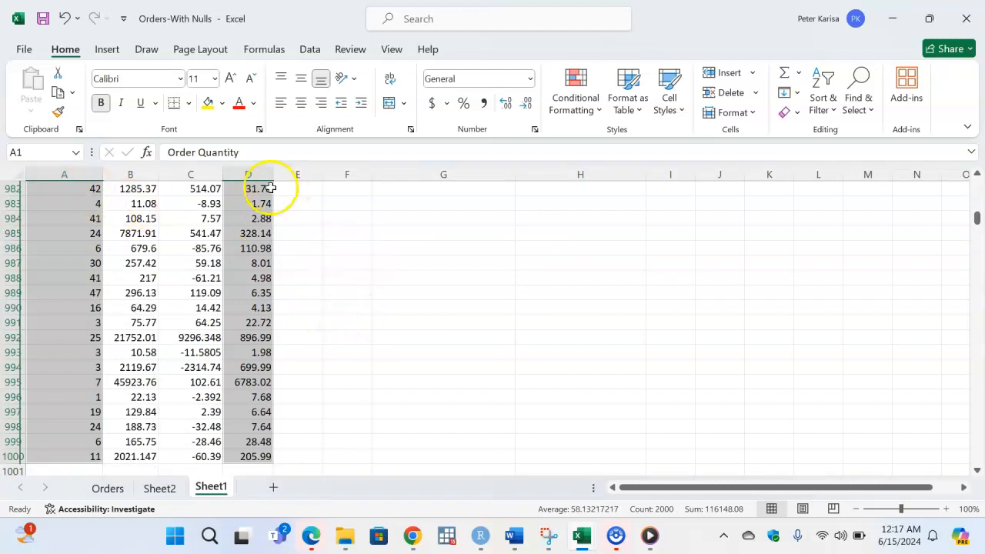
pyautogui.scroll(5, 250, 243)
pyautogui.scroll(20, 250, 243)
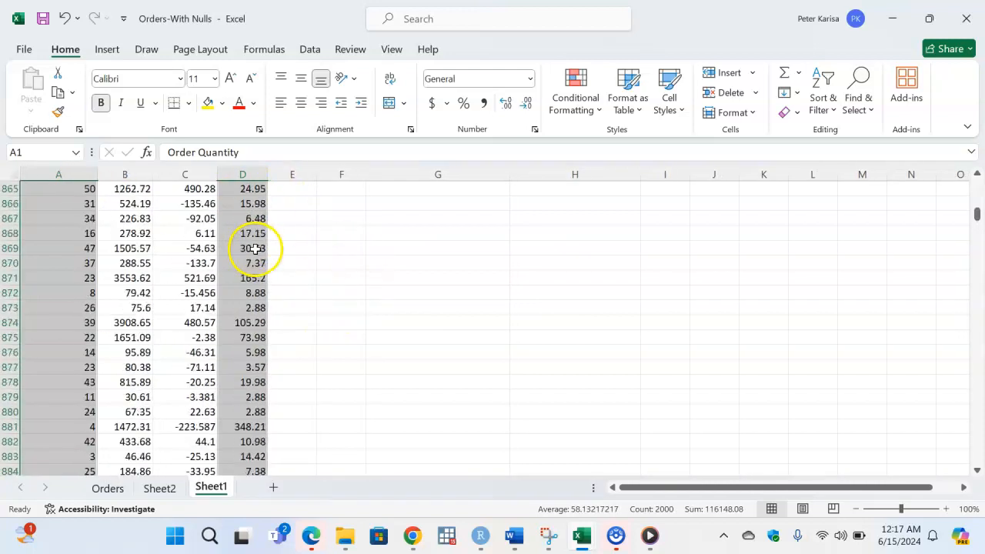
pyautogui.scroll(19, 254, 247)
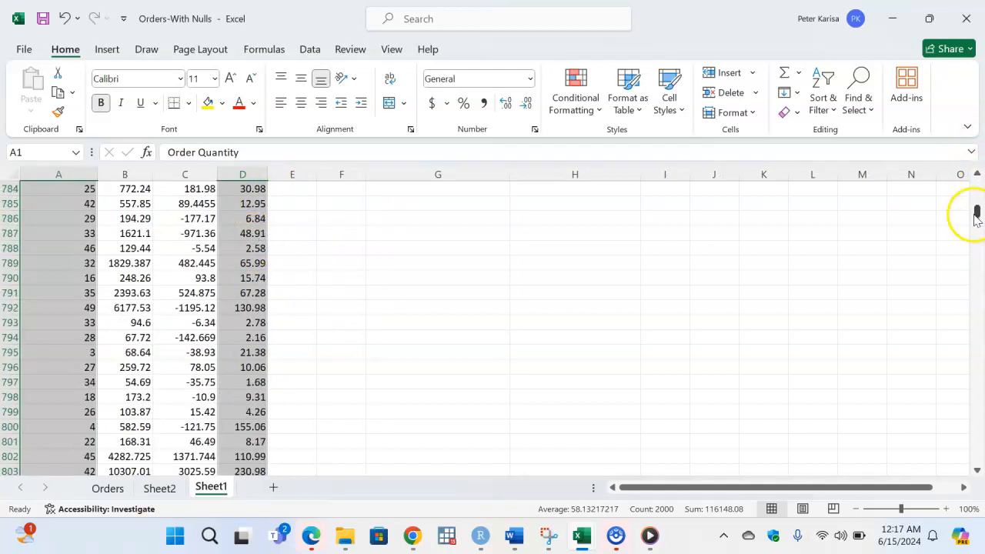
pyautogui.moveTo(976, 206); pyautogui.dragTo(975, 169)
pyautogui.click(244, 202)
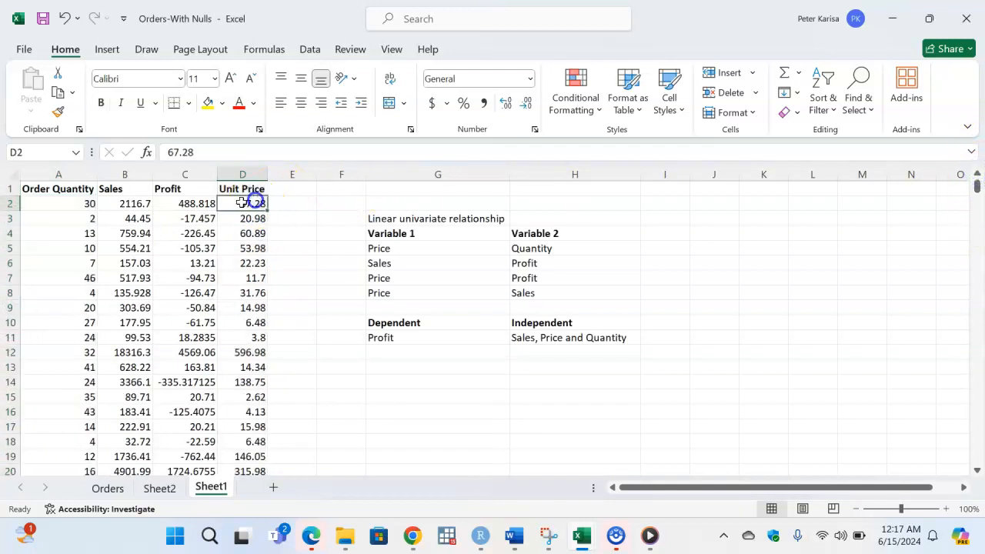
# Open the list of available Excel Add-ins from the program options.
pyautogui.click(309, 51)
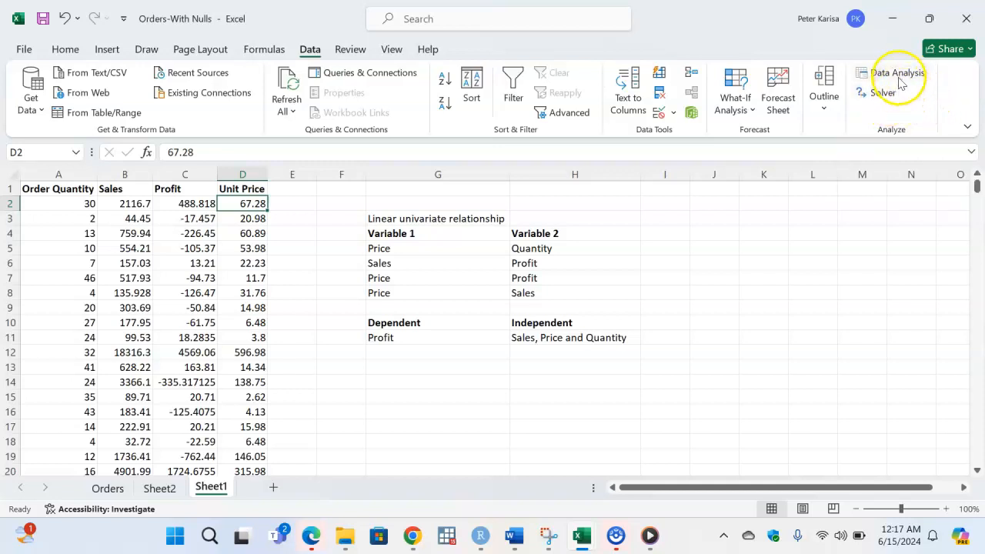
pyautogui.click(26, 51)
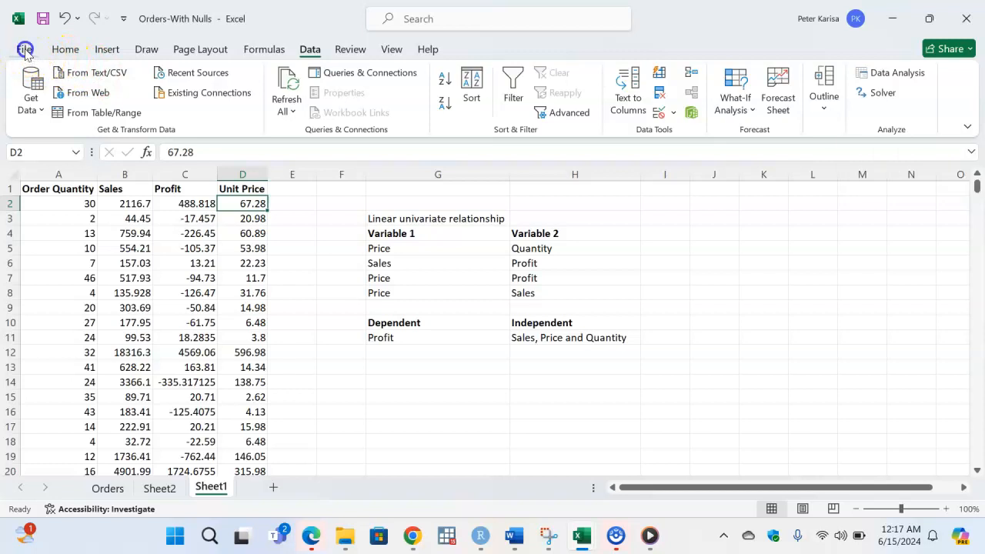
pyautogui.click(46, 482)
pyautogui.click(150, 475)
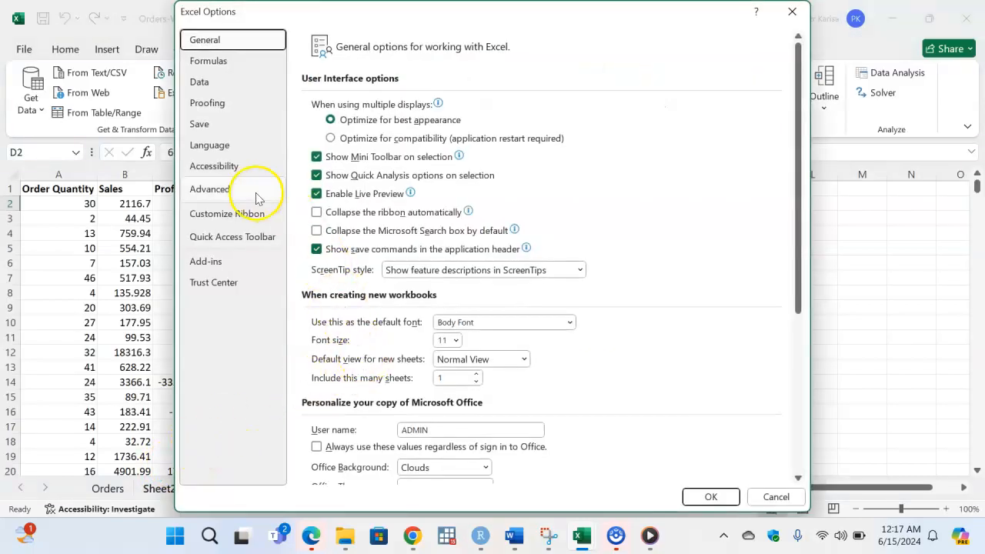
pyautogui.click(222, 264)
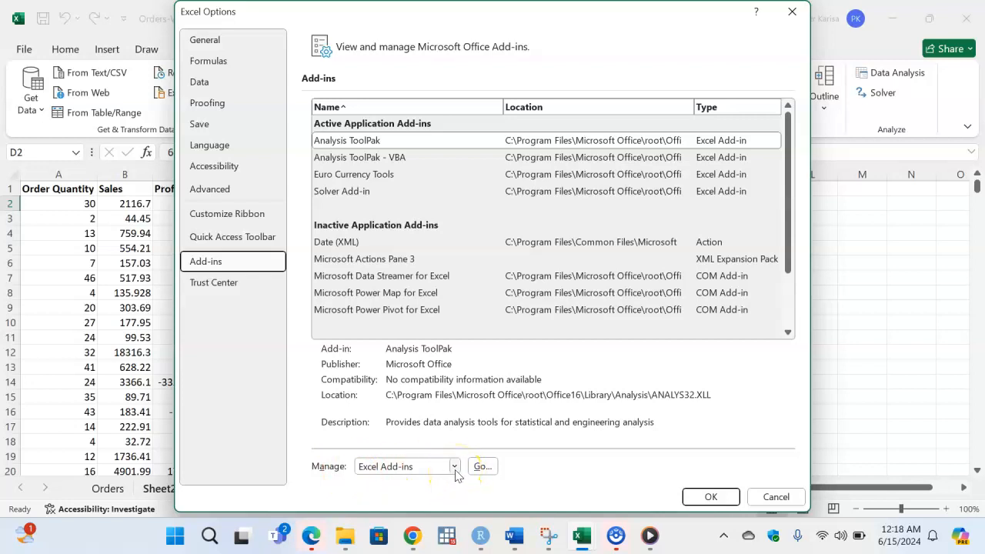
pyautogui.click(483, 466)
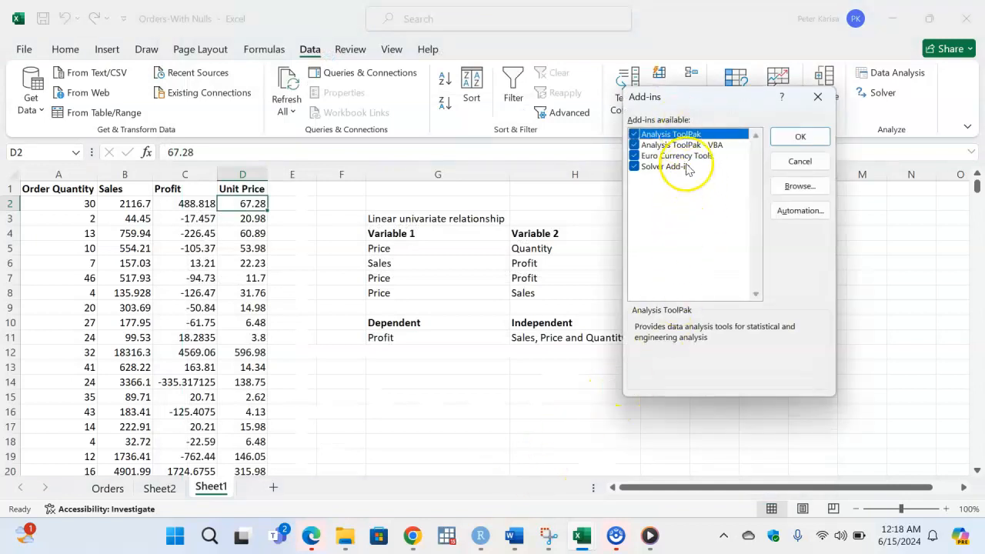
# Disable Analysis ToolPak, Analysis ToolPak - VBA, Euro Currency Tools and Solver Add-in in the list of available add-ins.
pyautogui.click(633, 134)
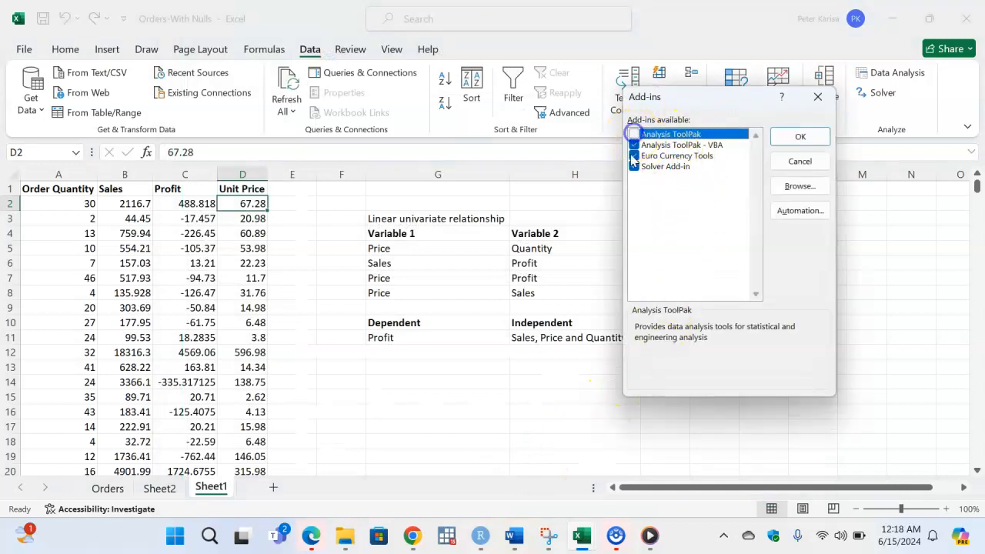
pyautogui.click(633, 155)
pyautogui.click(633, 144)
pyautogui.click(633, 166)
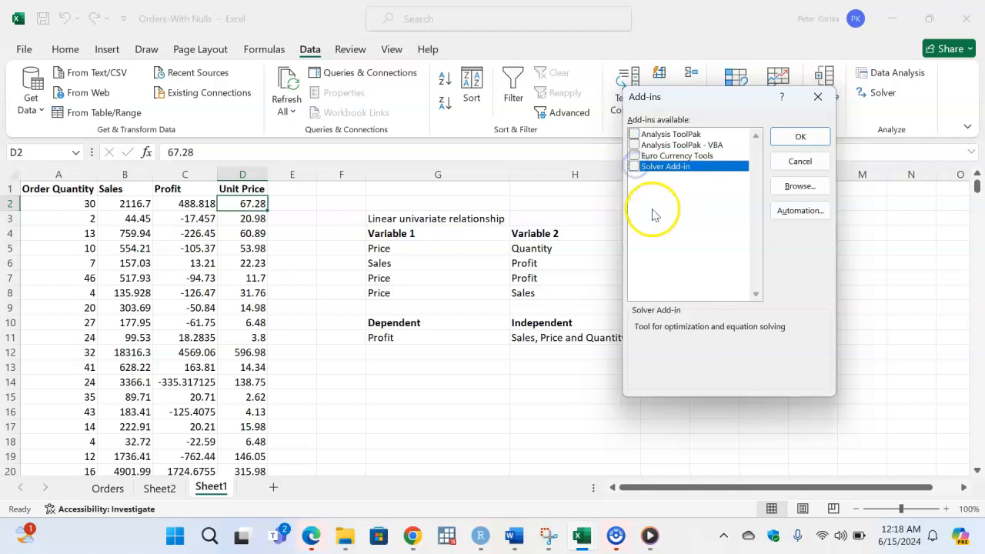
# Enable Analysis ToolPak, Analysis ToolPak - VBA, Euro Currency Tools and Solver Add-in, and accept the add-in selection.
pyautogui.click(634, 134)
pyautogui.click(633, 145)
pyautogui.click(633, 155)
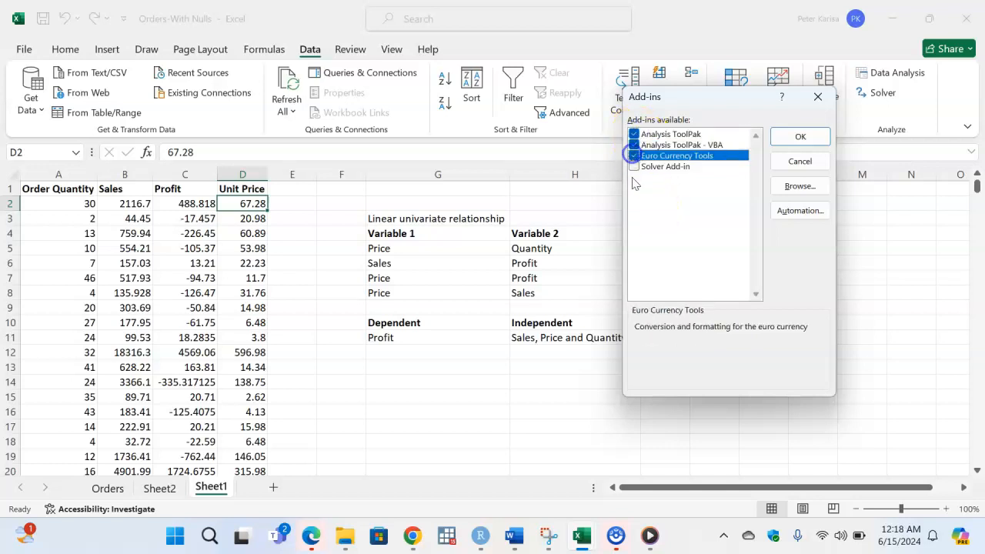
pyautogui.click(634, 167)
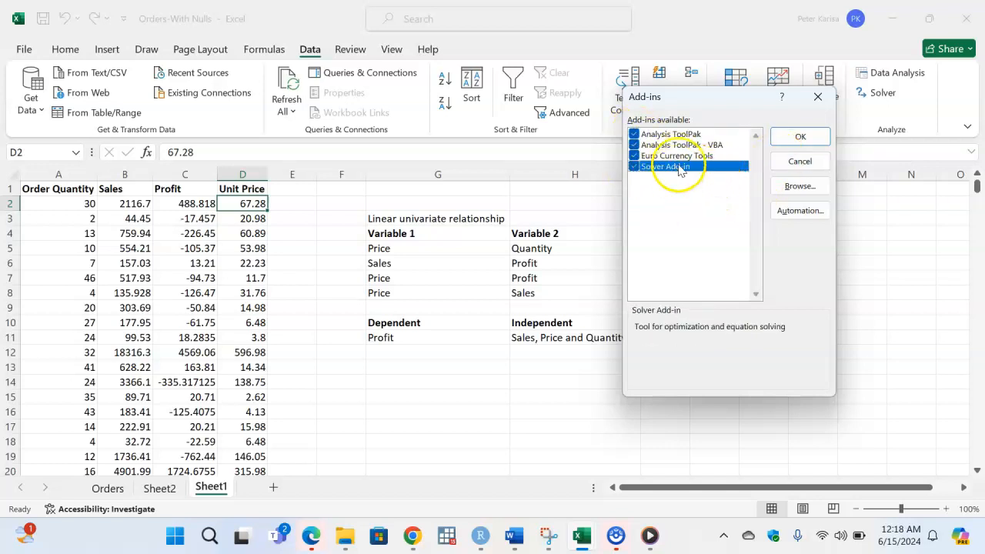
pyautogui.click(792, 137)
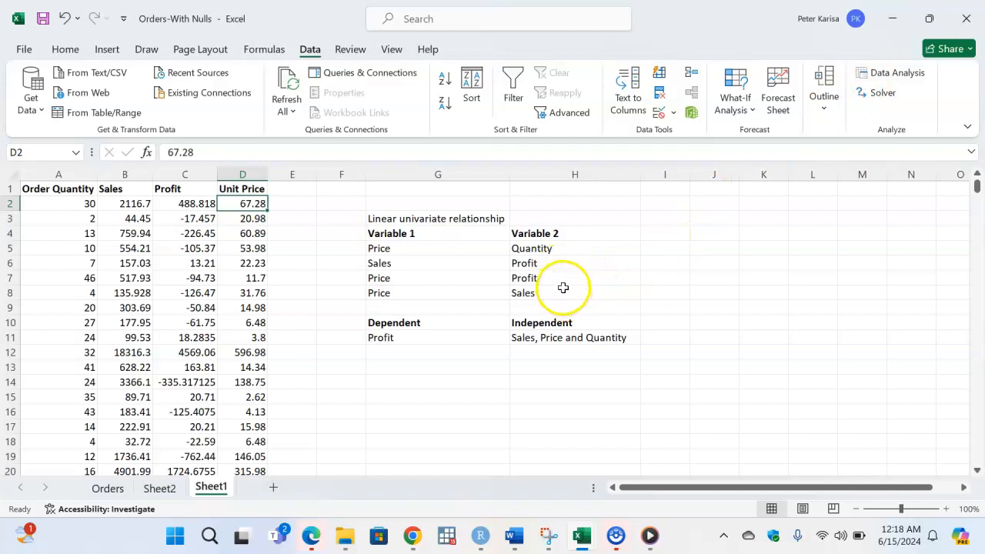
# Start a Regression from the Data Analysis tools.
pyautogui.click(893, 74)
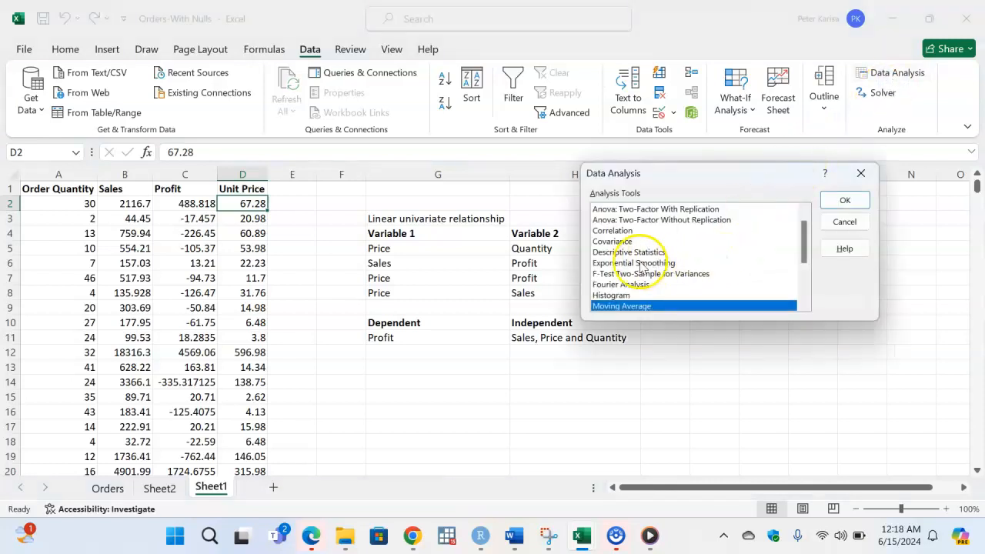
pyautogui.scroll(1, 643, 257)
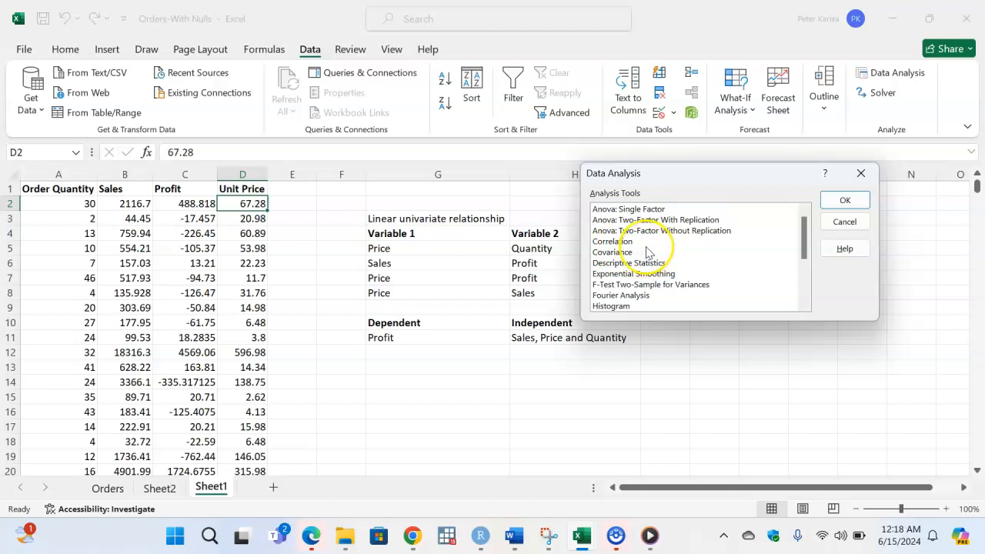
pyautogui.scroll(-3, 646, 252)
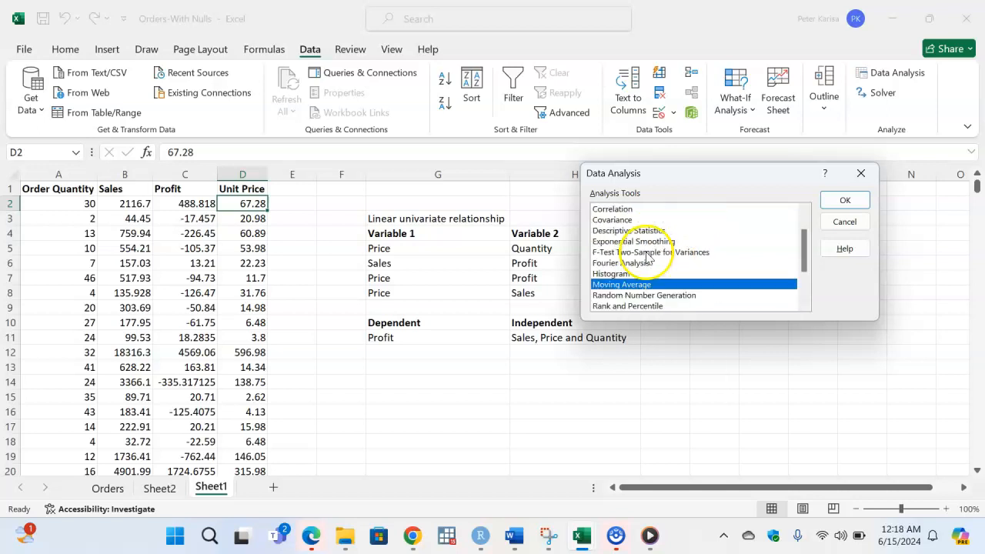
pyautogui.scroll(-2, 629, 270)
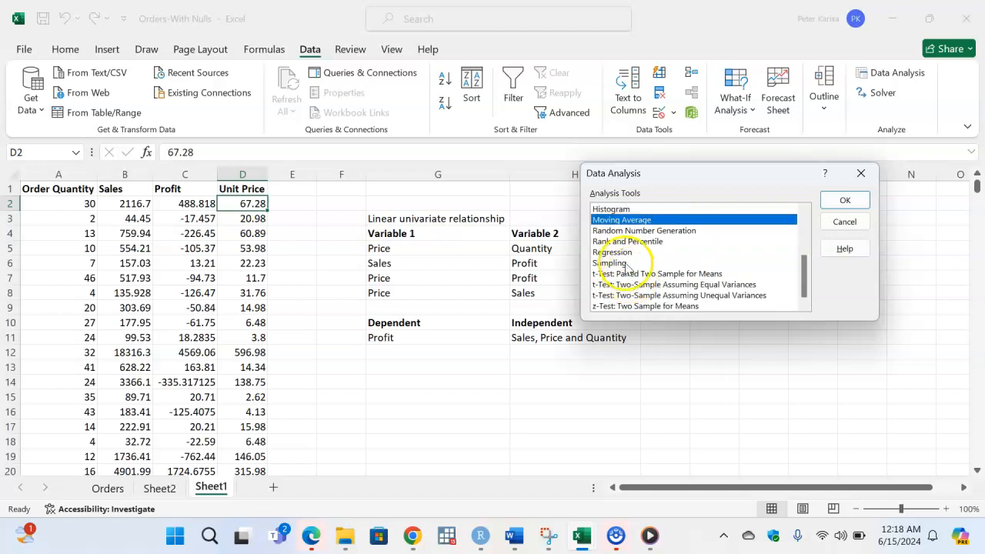
pyautogui.click(622, 252)
pyautogui.click(845, 200)
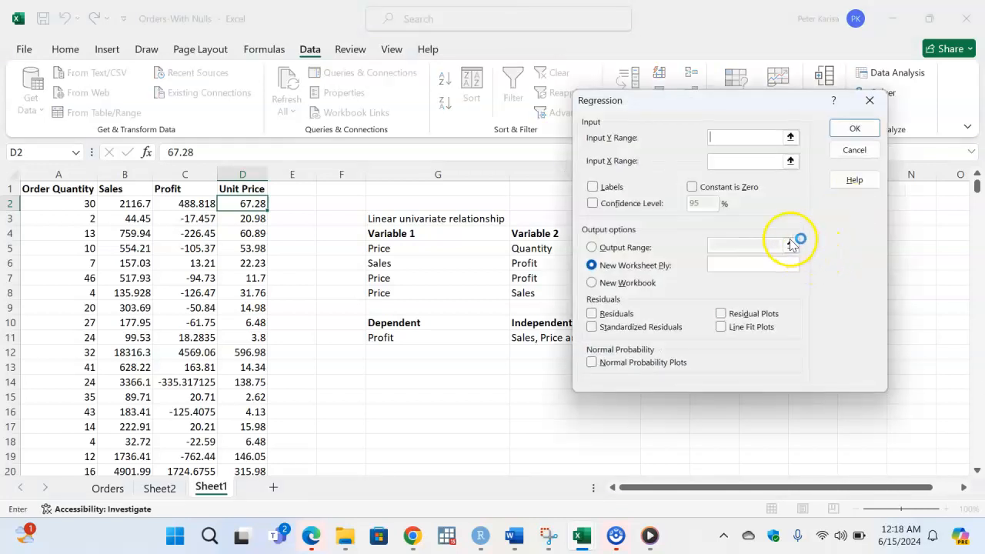
# Set the regression's Y range to Order Quantity, $A$1:$A$1000, and its X range to Unit Price, $D$1:$D$1000.
pyautogui.moveTo(739, 104); pyautogui.dragTo(807, 195)
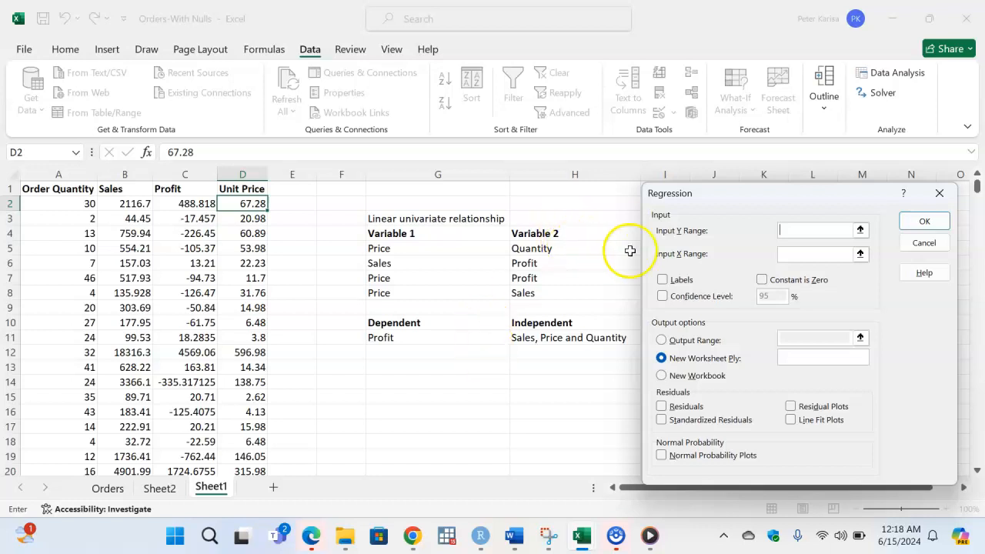
pyautogui.click(73, 190)
pyautogui.hotkey('ctrl', 'shift', 'Down')
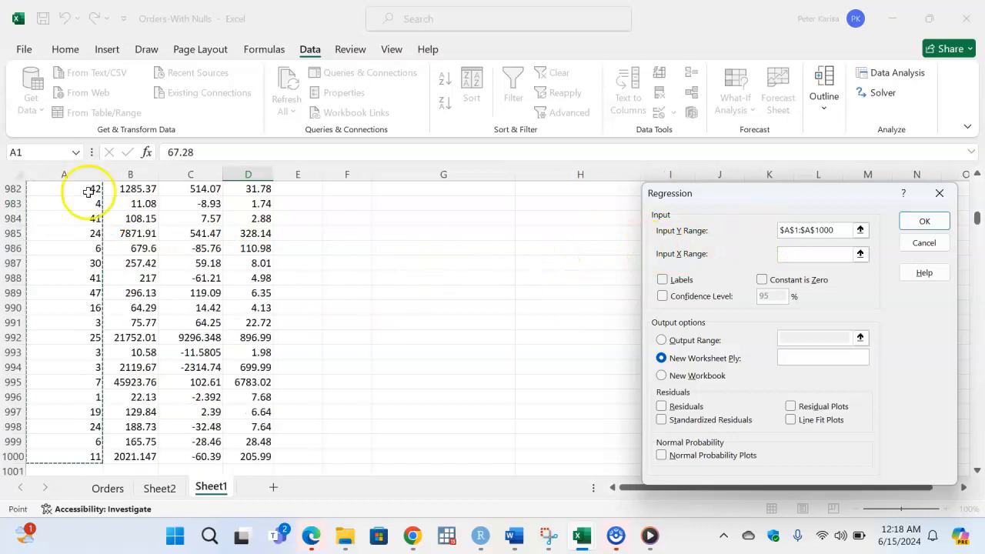
pyautogui.click(813, 254)
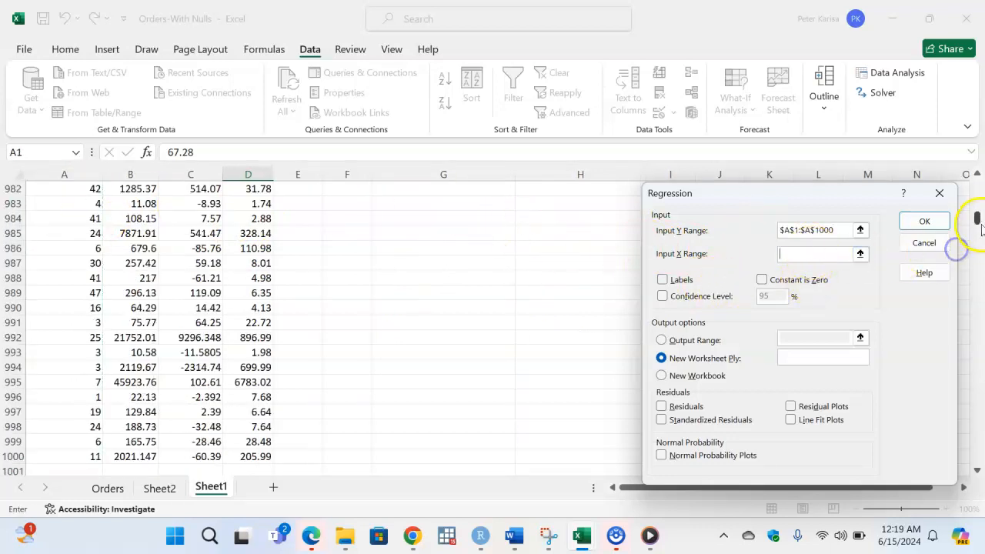
pyautogui.moveTo(978, 222); pyautogui.dragTo(978, 185)
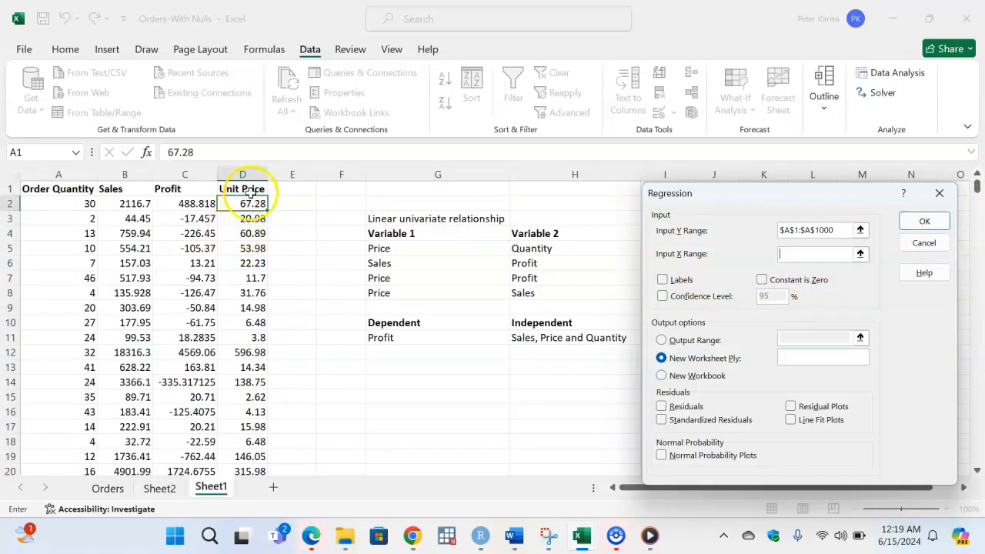
pyautogui.hotkey('ctrl', 'shift', 'Down')
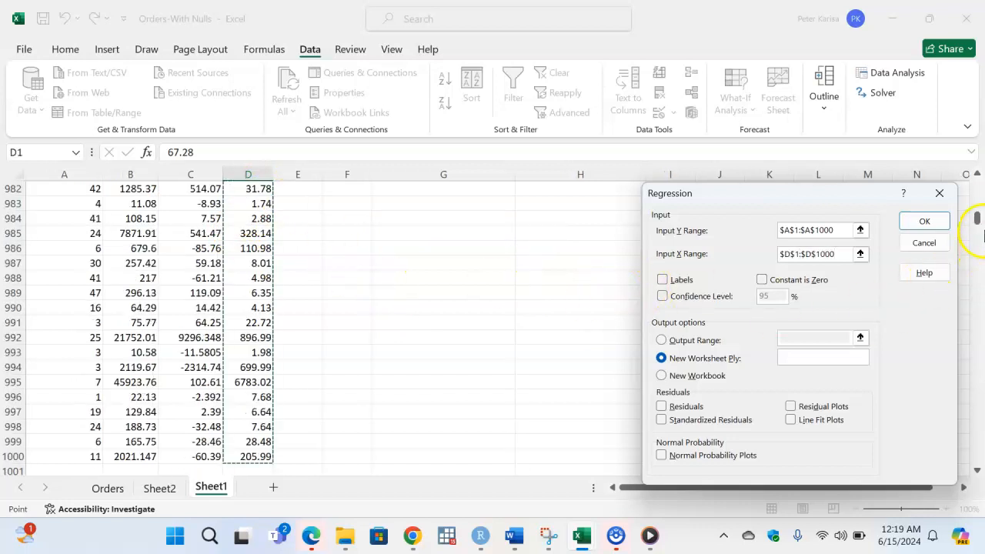
# Enable Labels, set the confidence level to 99%, and run the regression with its output on a new worksheet.
pyautogui.moveTo(977, 219); pyautogui.dragTo(975, 165)
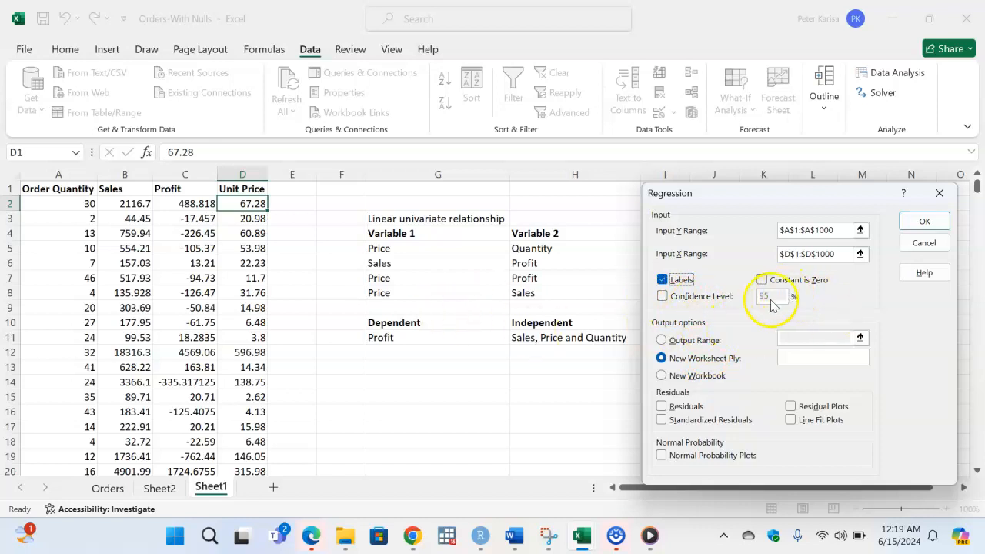
pyautogui.click(662, 296)
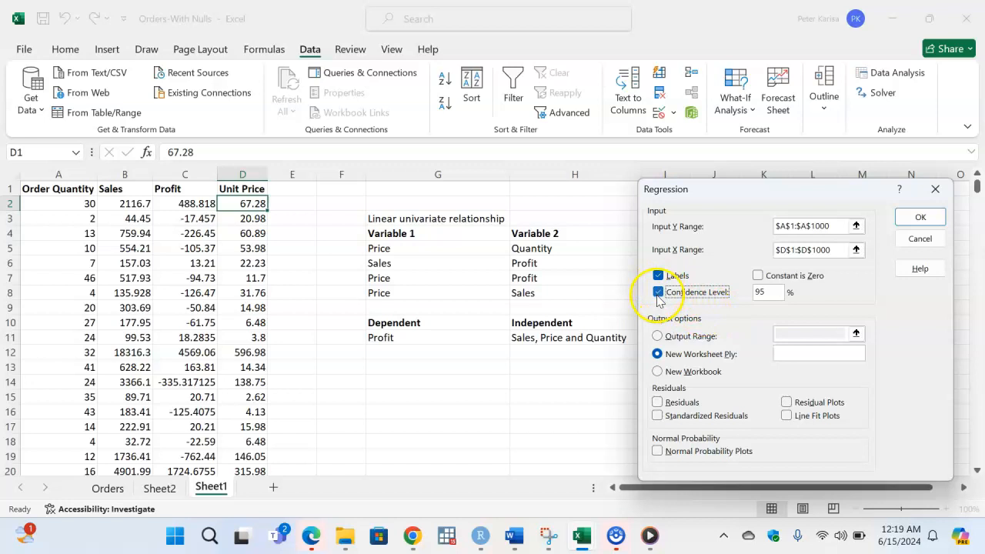
pyautogui.click(768, 290)
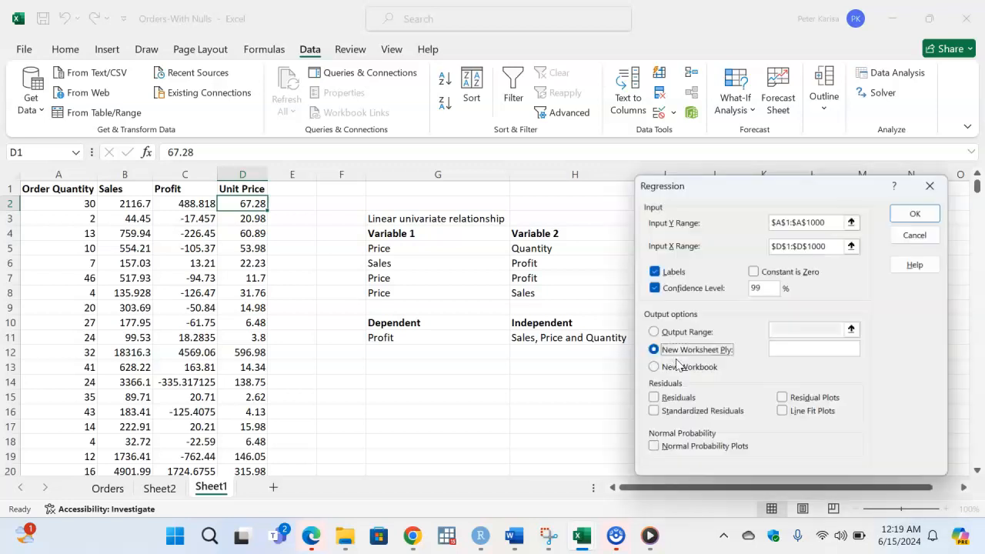
pyautogui.click(666, 354)
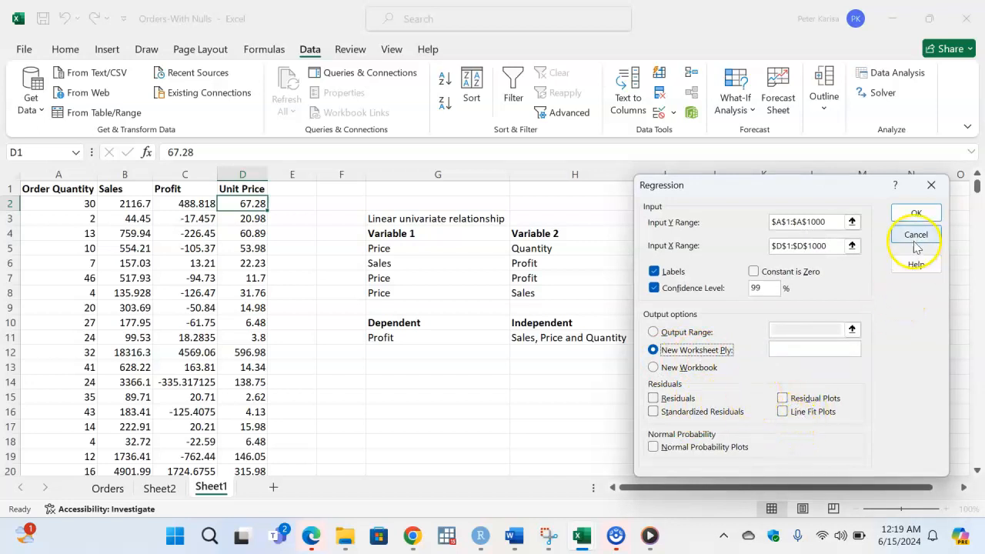
pyautogui.click(910, 212)
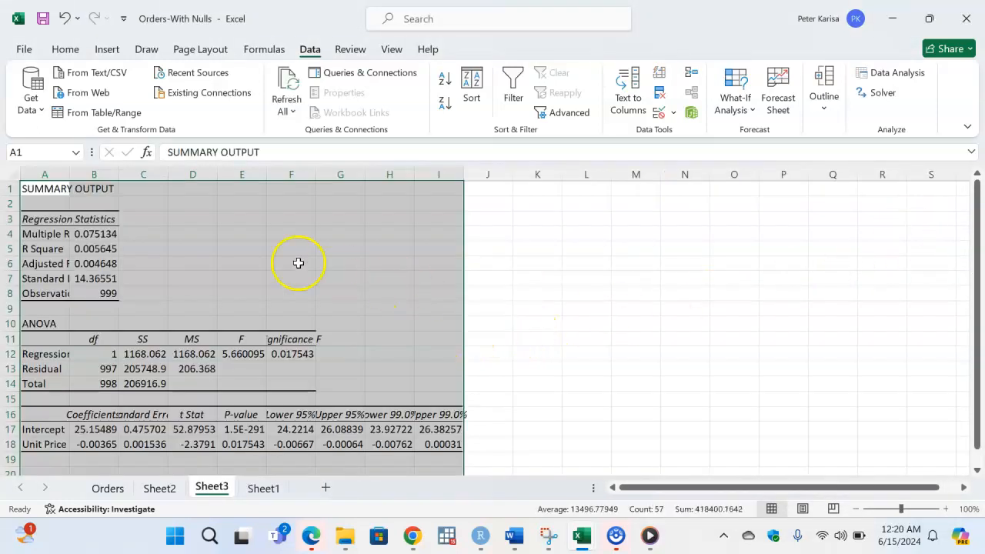
# Autofit all columns of the regression summary sheet to their contents.
pyautogui.click(11, 174)
pyautogui.doubleClick(70, 174)
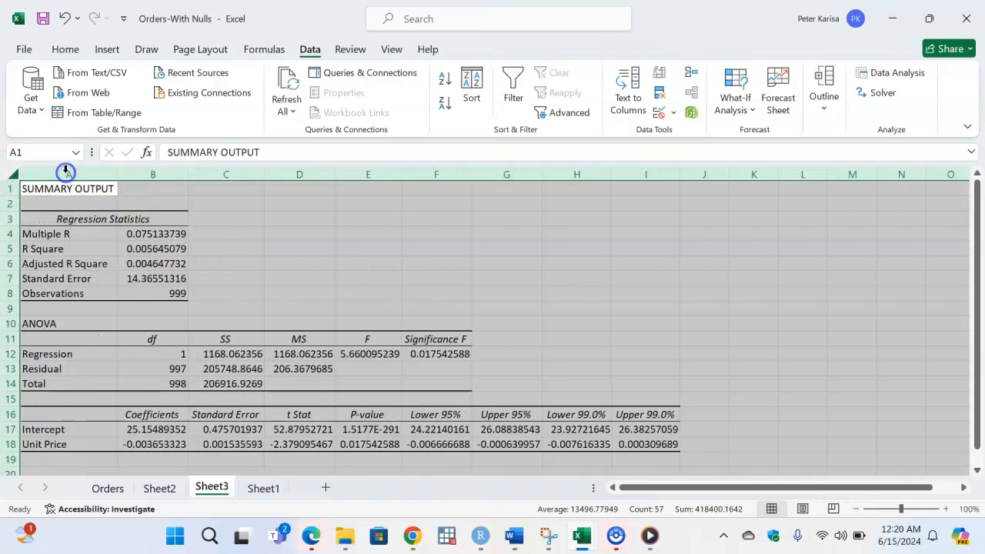
# Examine the regression summary, including the coefficients table for Intercept and Unit Price.
pyautogui.click(295, 245)
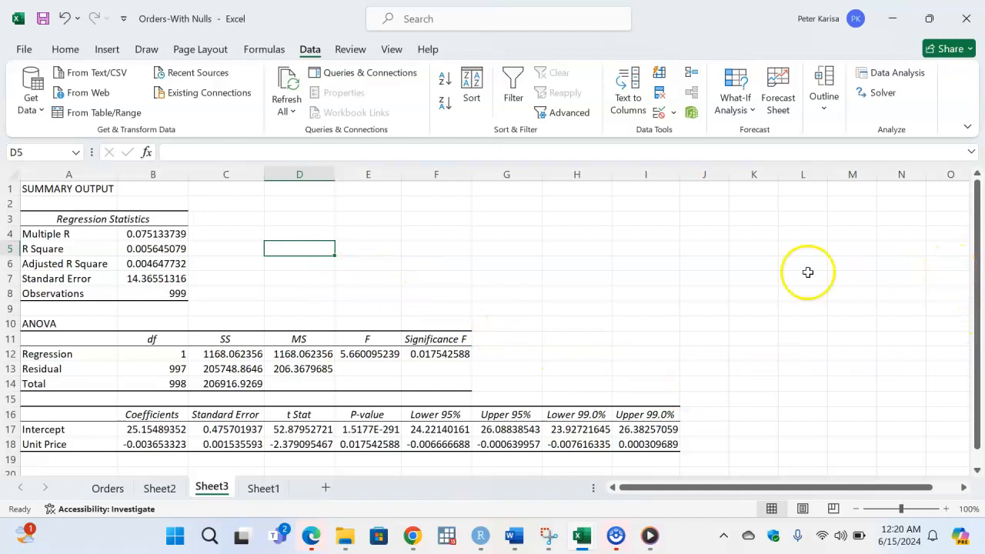
pyautogui.scroll(-2, 605, 354)
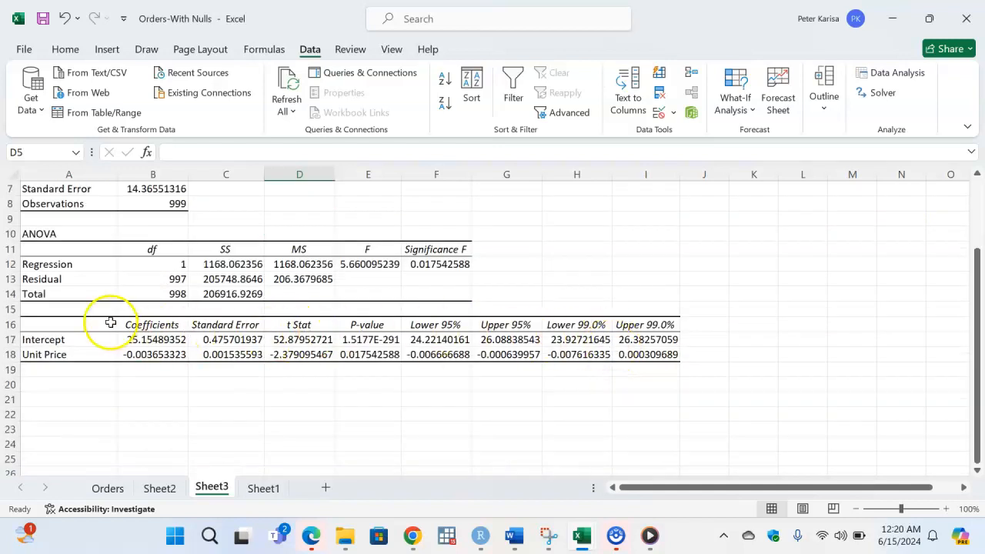
pyautogui.scroll(1, 111, 322)
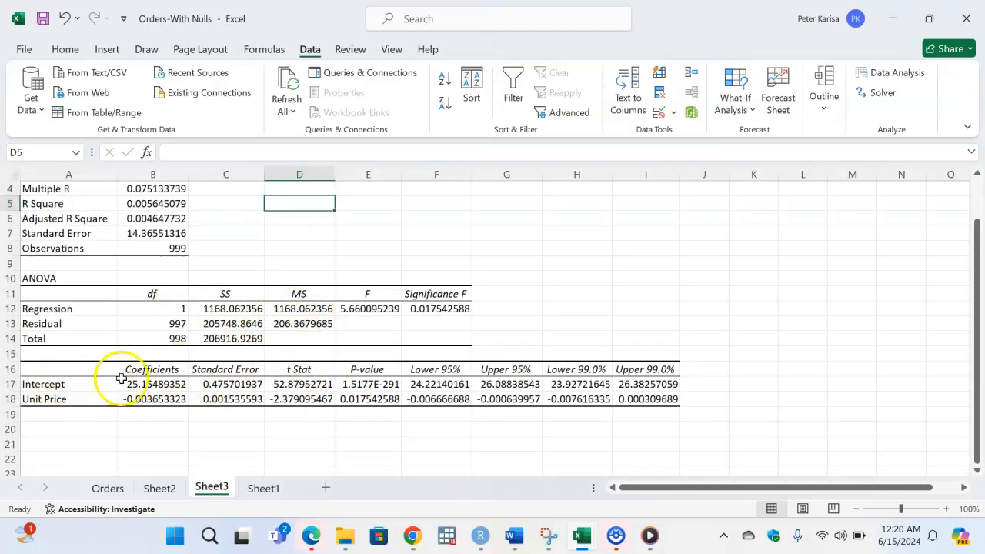
pyautogui.moveTo(35, 371); pyautogui.dragTo(637, 398)
pyautogui.click(540, 434)
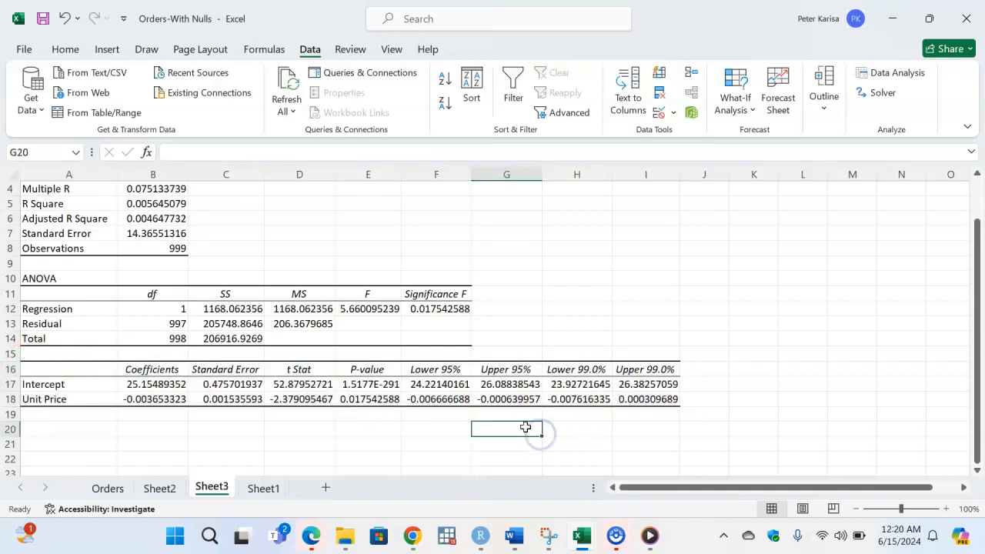
pyautogui.scroll(1, 315, 392)
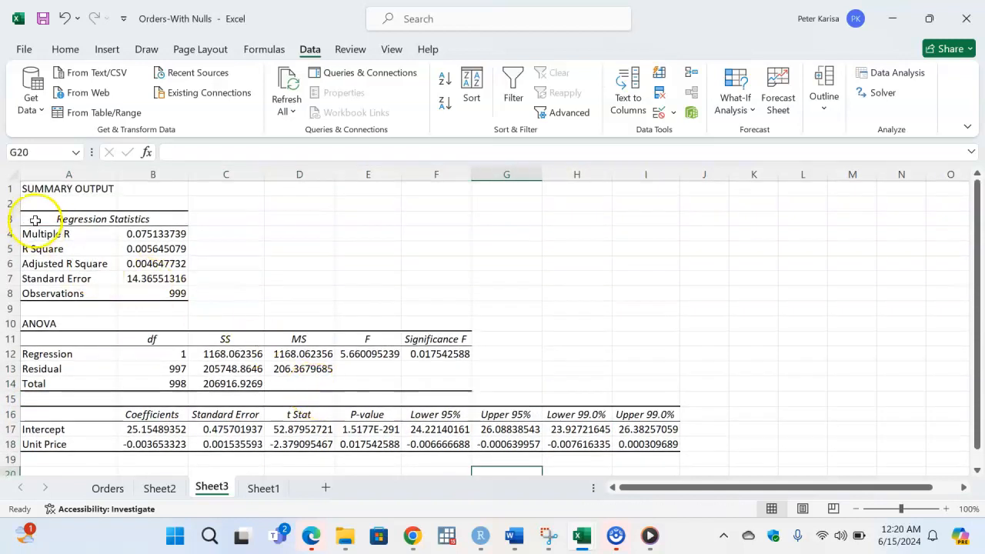
# Highlight the Regression Statistics table, A3:B8, with a yellow fill.
pyautogui.moveTo(32, 219); pyautogui.dragTo(177, 294)
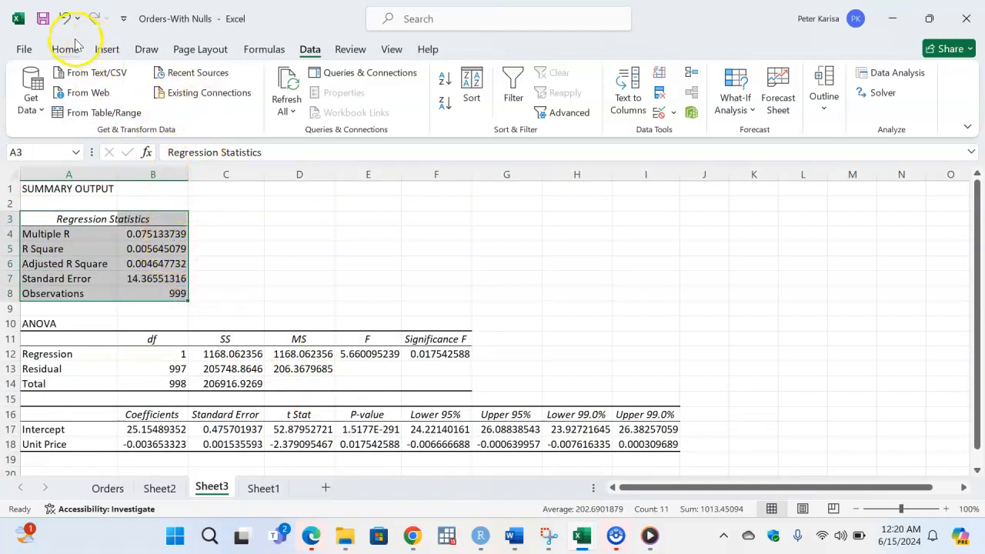
pyautogui.click(69, 49)
pyautogui.click(208, 102)
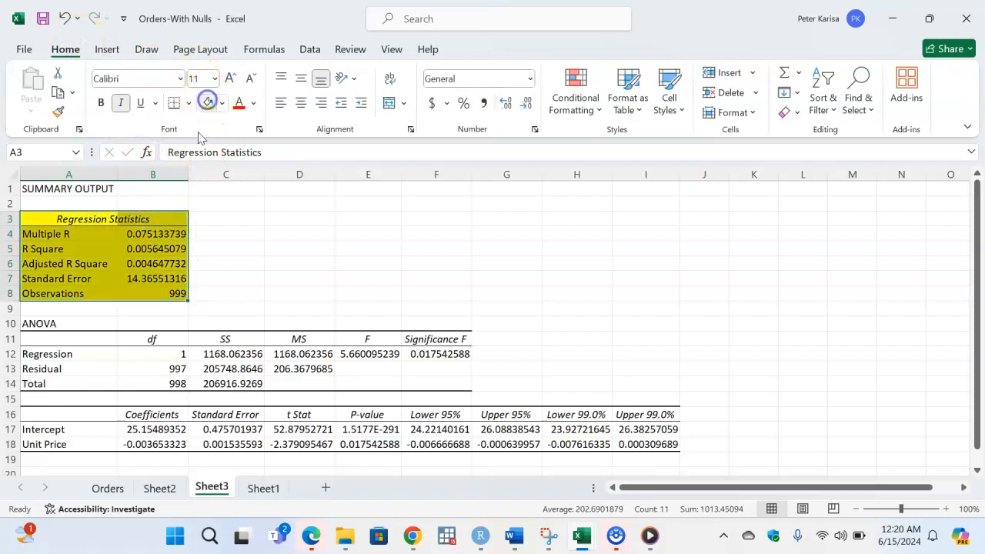
pyautogui.click(285, 284)
# Highlight the Intercept and Unit Price labels with their Coefficients column, A16:B18, in yellow.
pyautogui.scroll(-3, 231, 311)
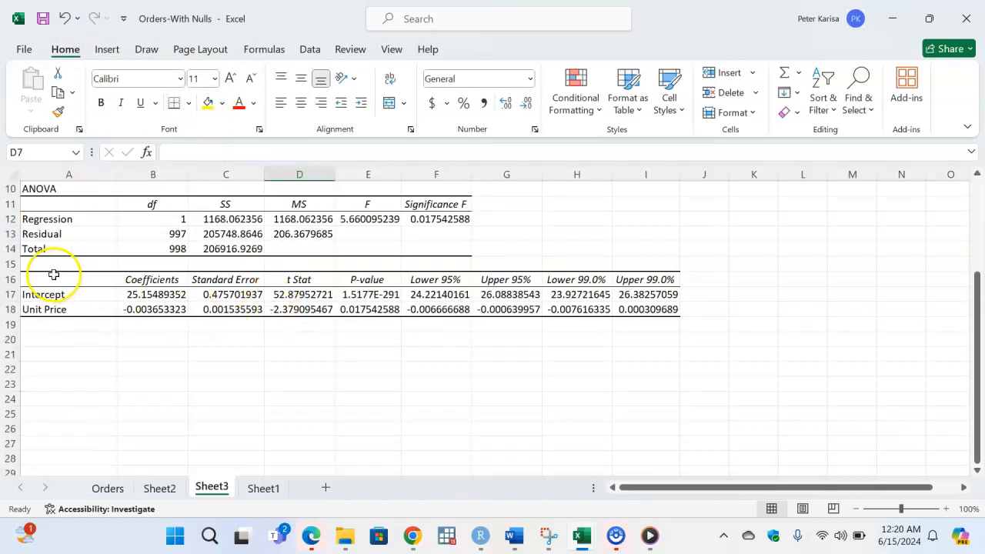
pyautogui.click(81, 282)
pyautogui.moveTo(96, 294); pyautogui.dragTo(155, 306)
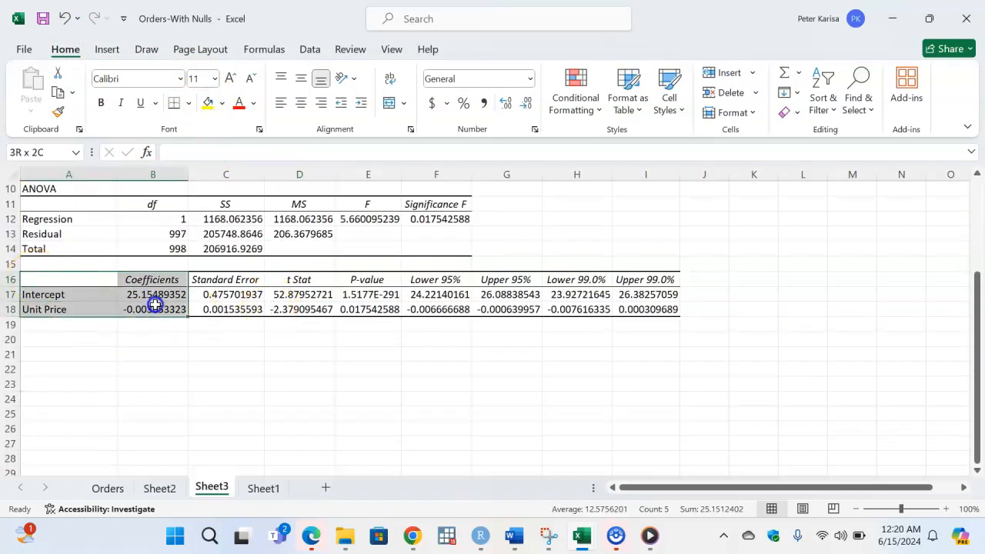
pyautogui.click(207, 102)
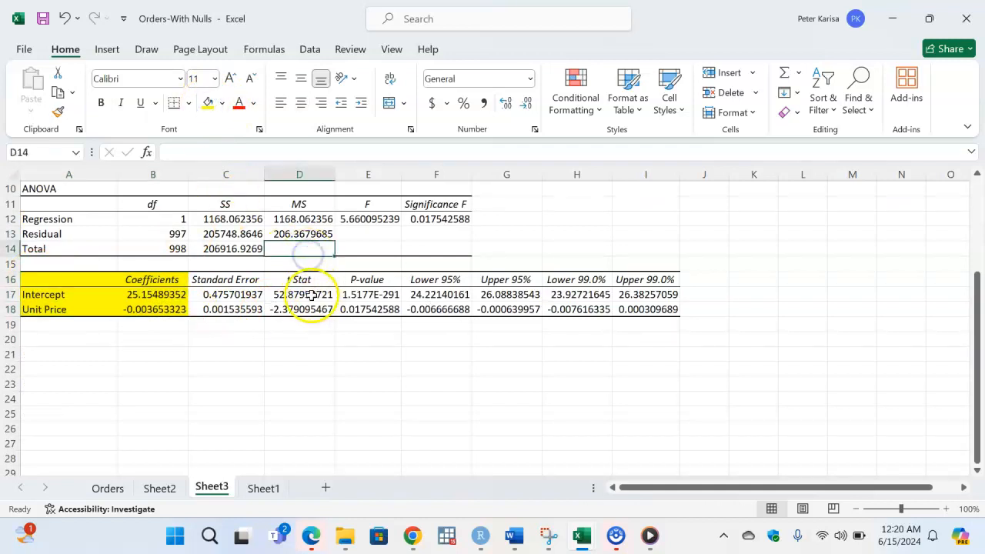
# Compare the Unit Price coefficient with the Multiple R value and review the rest of the regression summary.
pyautogui.scroll(1, 306, 304)
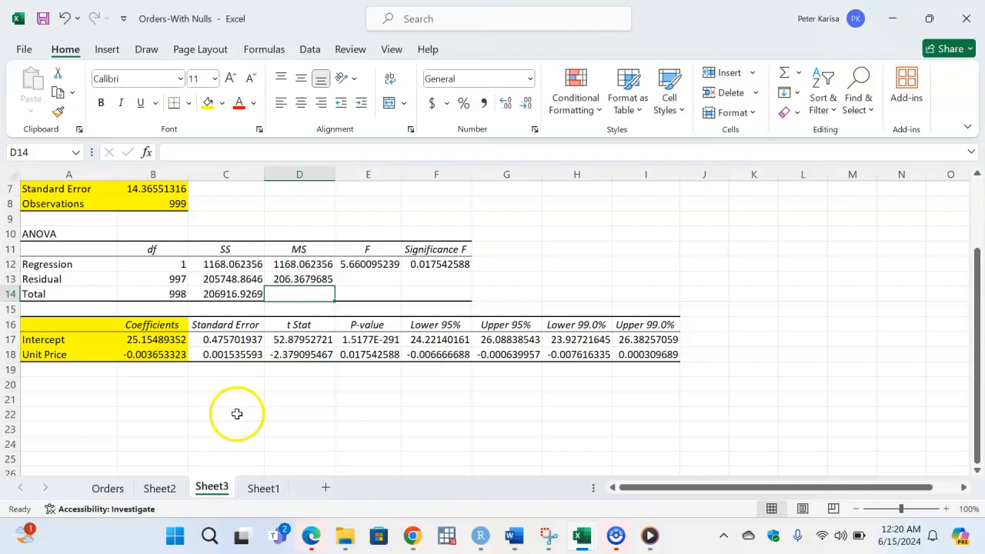
pyautogui.click(157, 354)
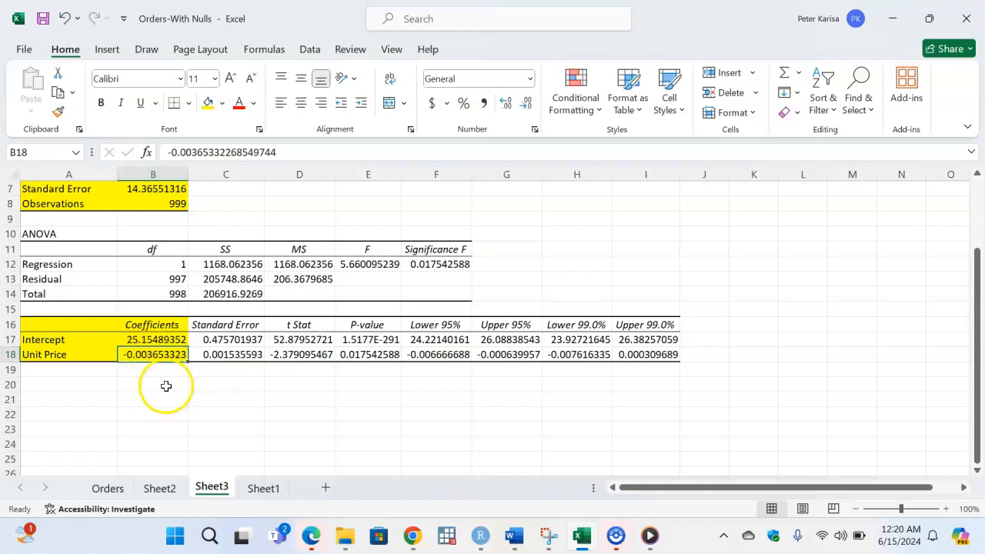
pyautogui.scroll(2, 161, 394)
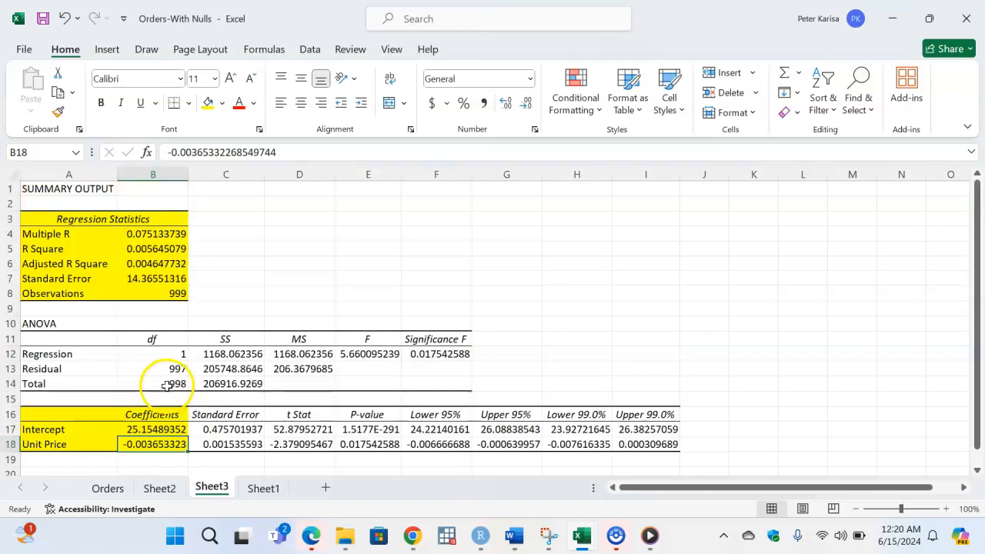
pyautogui.click(157, 234)
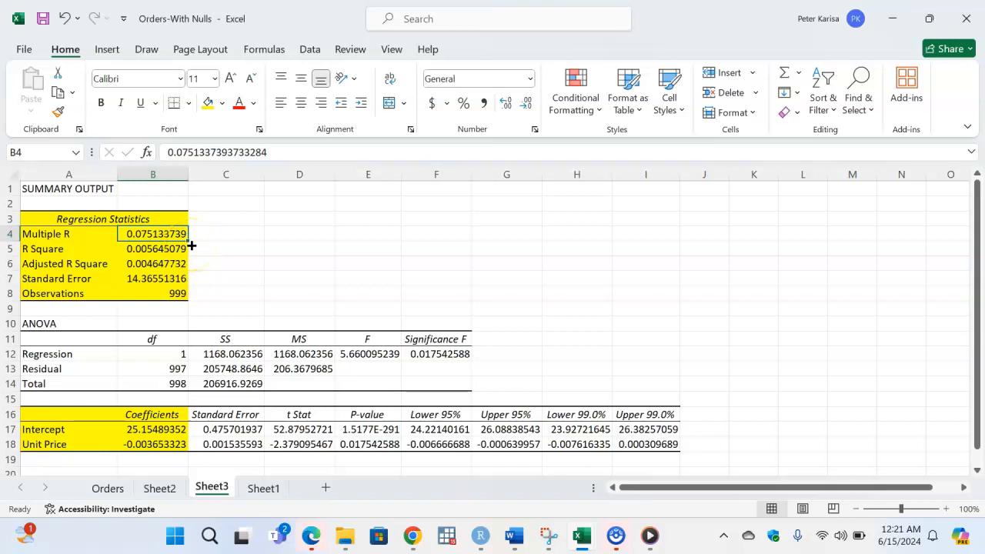
pyautogui.scroll(-3, 121, 363)
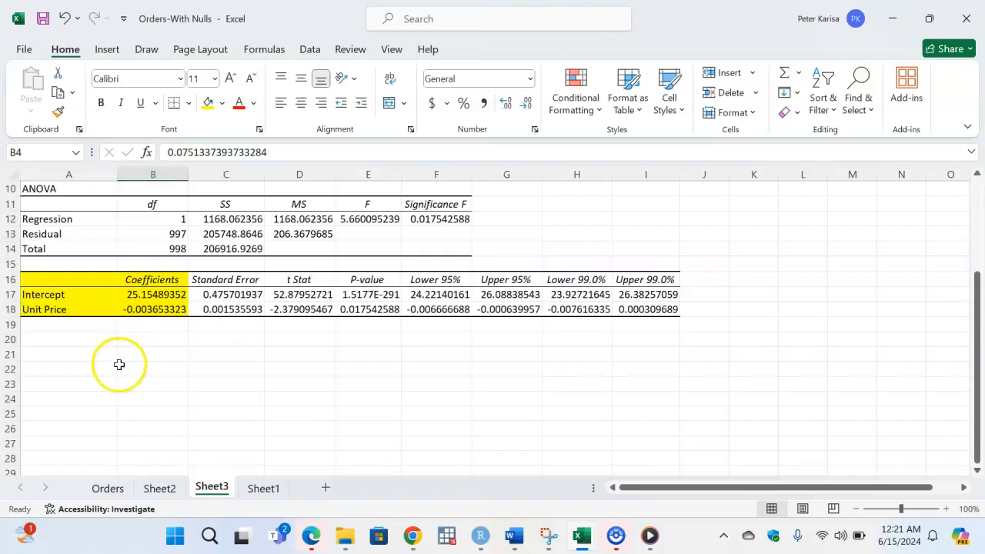
pyautogui.click(158, 309)
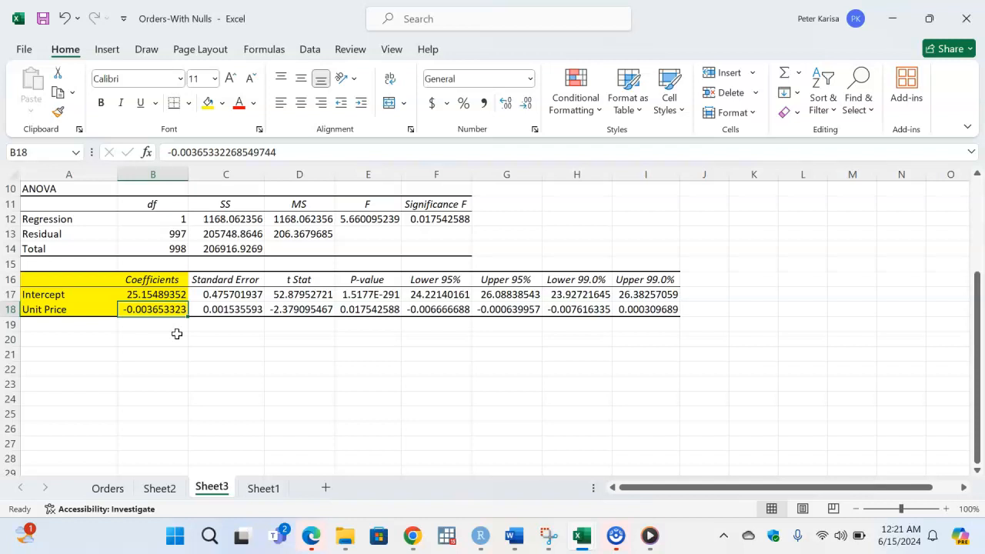
pyautogui.scroll(3, 176, 333)
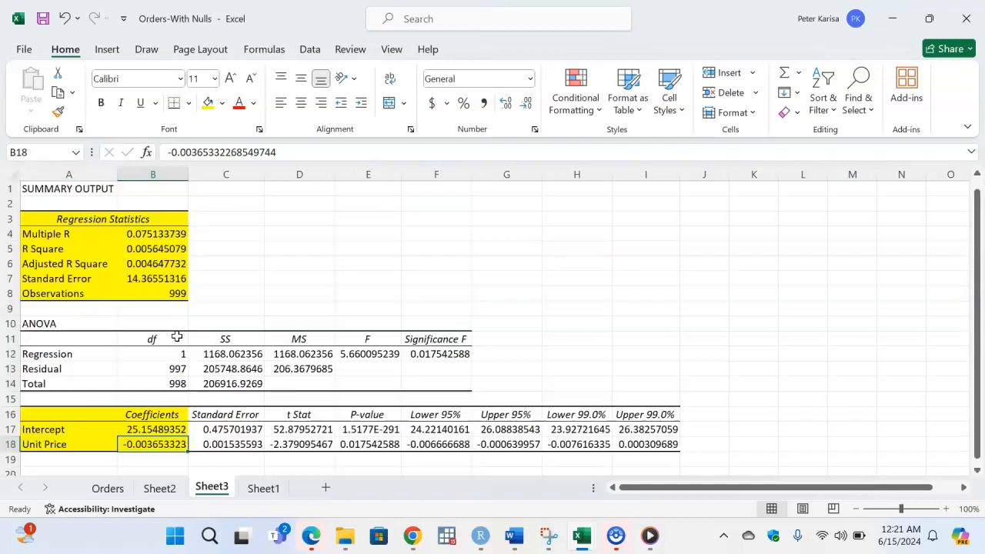
pyautogui.click(167, 234)
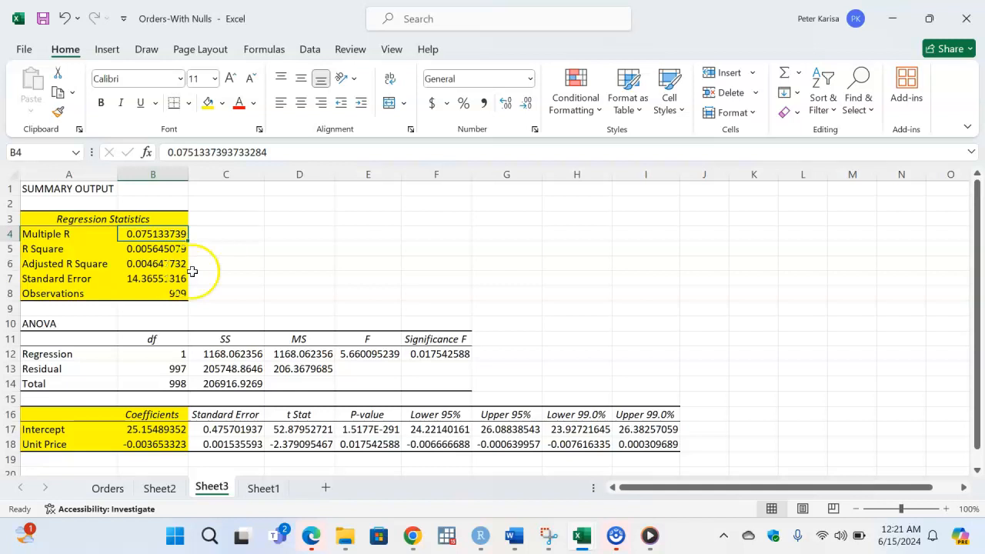
pyautogui.scroll(-1, 174, 286)
pyautogui.scroll(1, 183, 277)
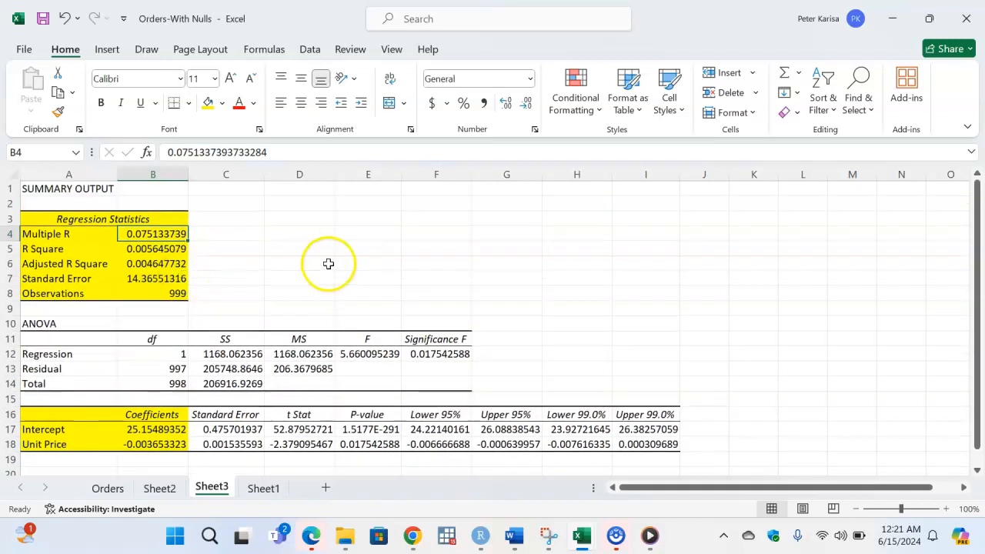
pyautogui.scroll(-2, 331, 262)
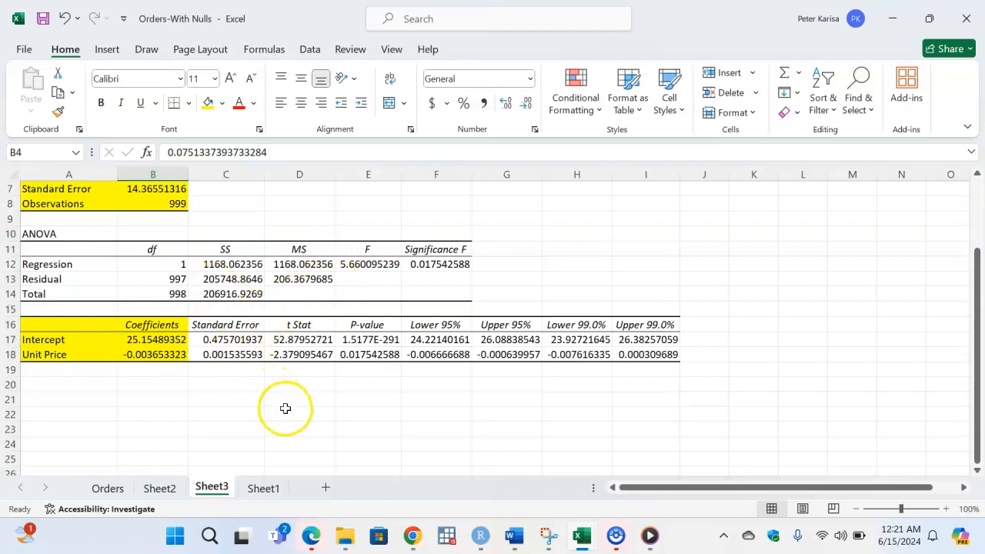
pyautogui.scroll(2, 269, 409)
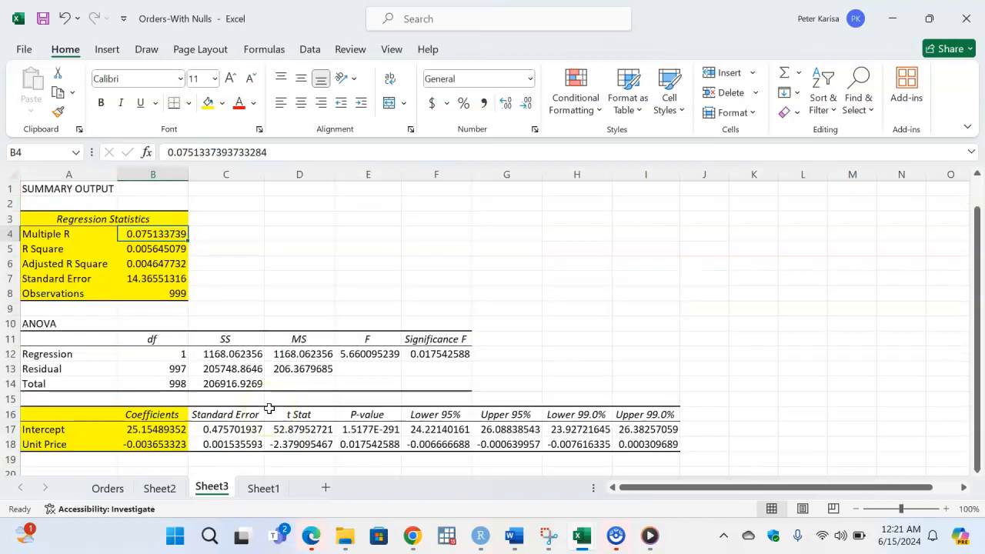
pyautogui.scroll(-1, 354, 346)
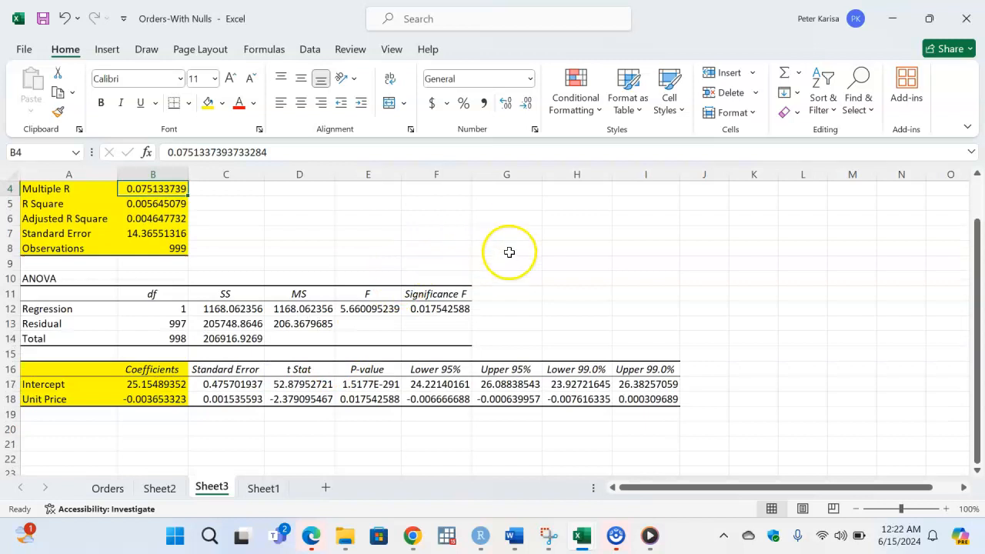
pyautogui.scroll(1, 505, 230)
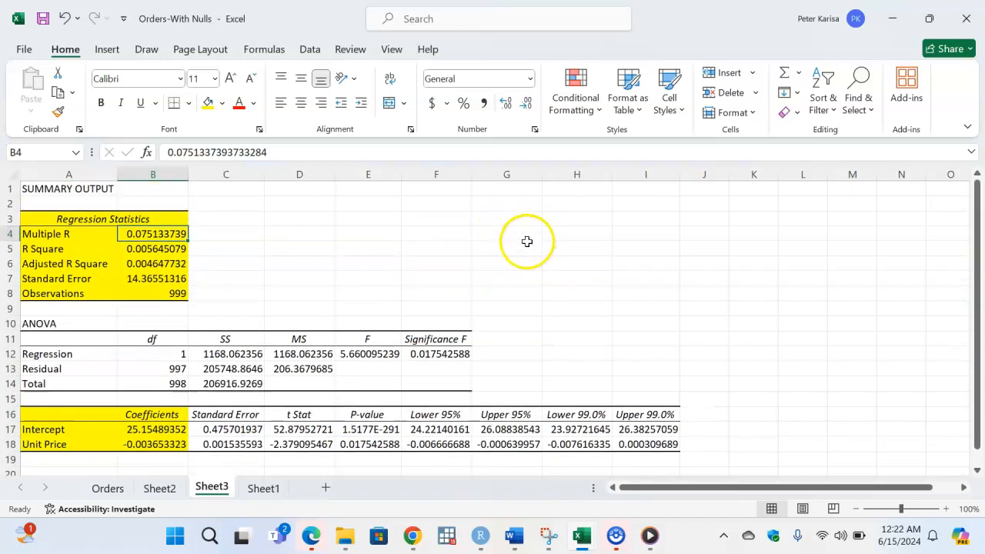
pyautogui.scroll(-2, 462, 339)
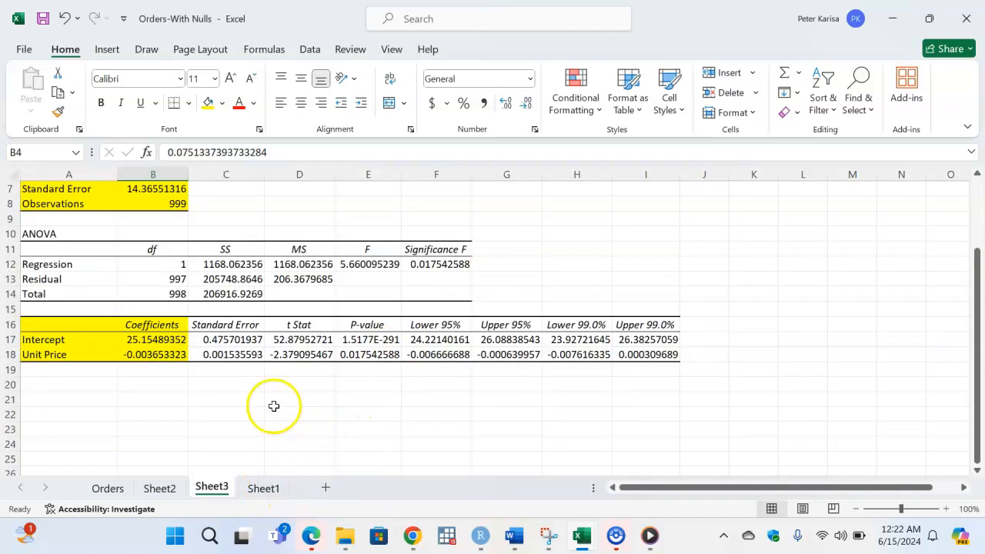
pyautogui.click(303, 413)
pyautogui.write('Y')
pyautogui.press('Tab')
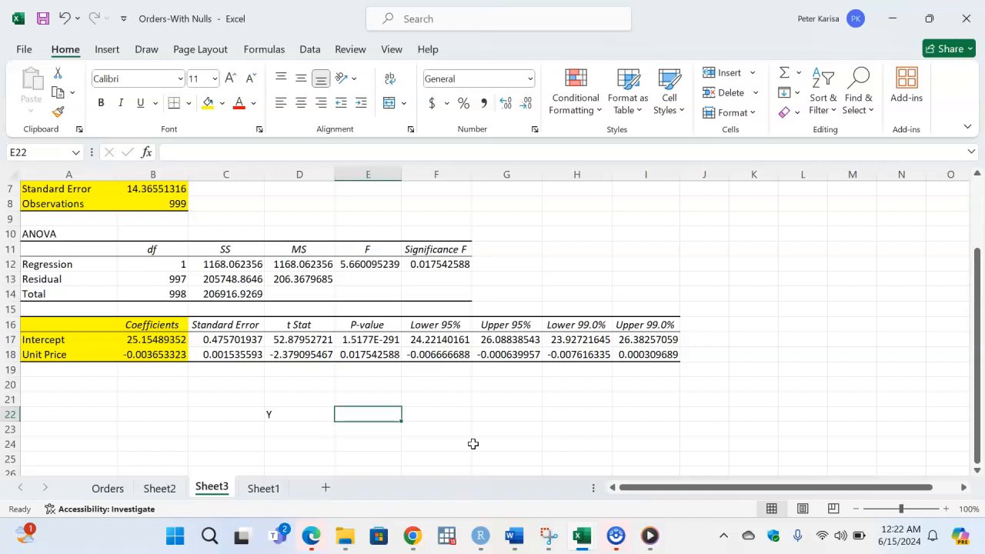
pyautogui.click(275, 415)
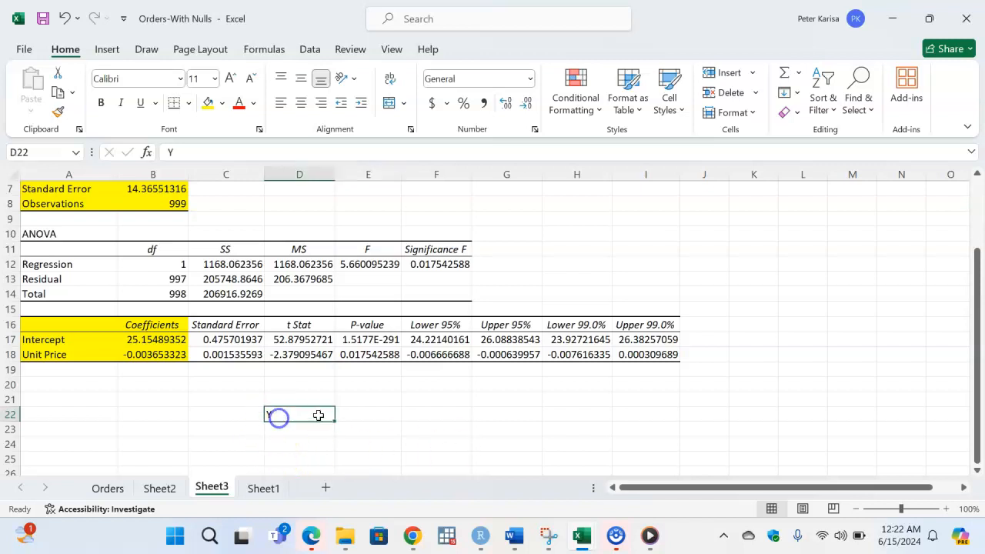
pyautogui.press('Delete')
pyautogui.click(290, 426)
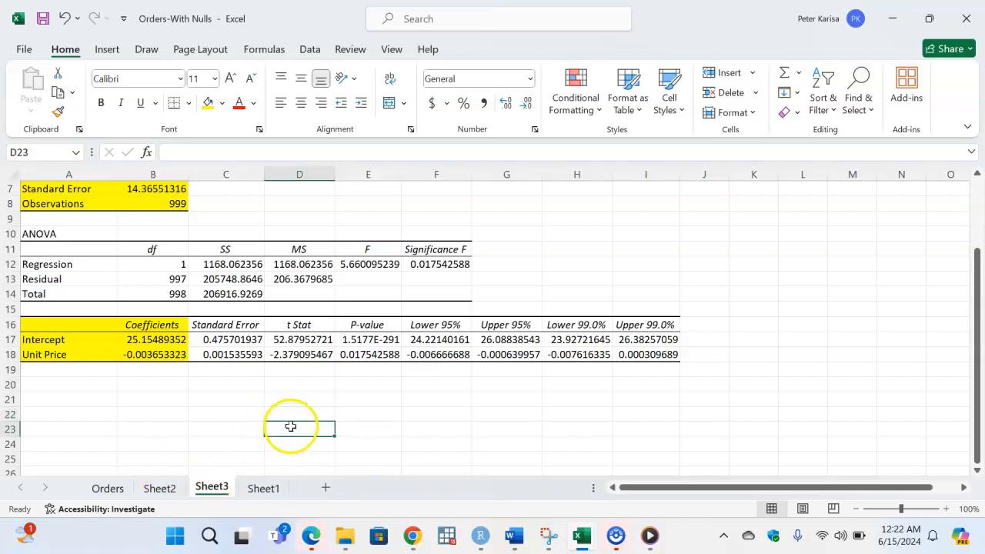
# Insert a text box below the coefficients table, spanning about E21 to I25.
pyautogui.click(107, 48)
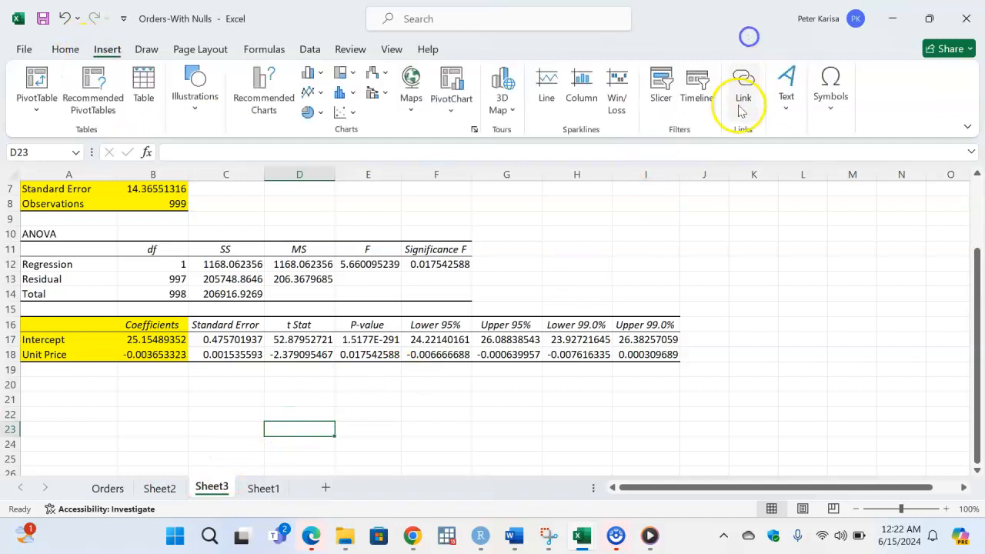
pyautogui.click(786, 113)
pyautogui.click(790, 154)
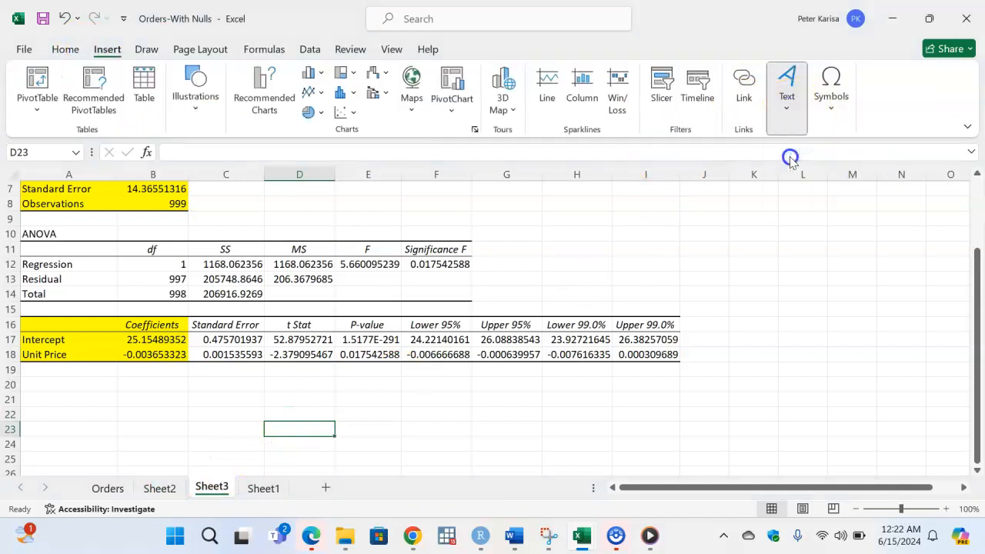
pyautogui.moveTo(360, 398); pyautogui.dragTo(675, 464)
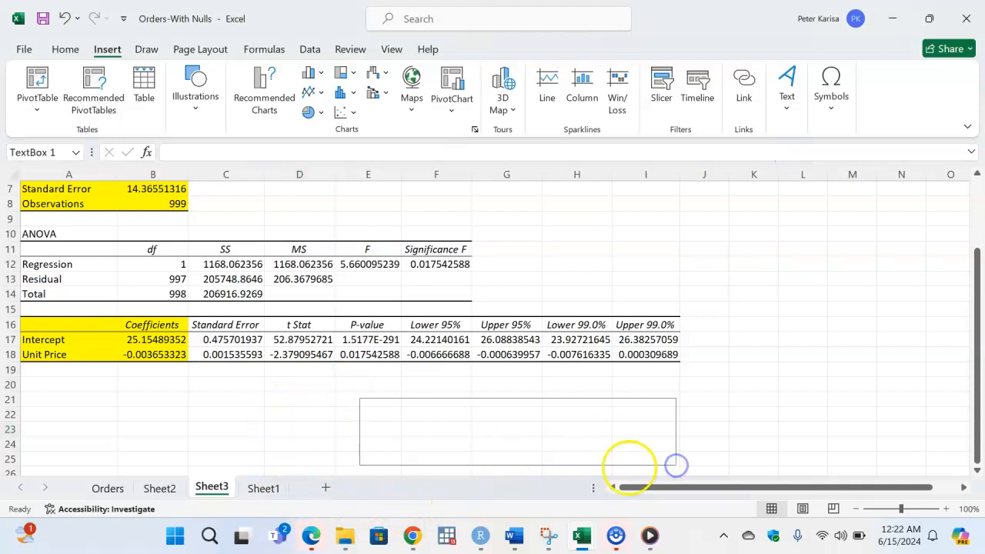
# Write three linear equation forms on separate lines in the text box: Y=mx+c, y=ax+b and y=b_0+b_1x.
pyautogui.write('Y=')
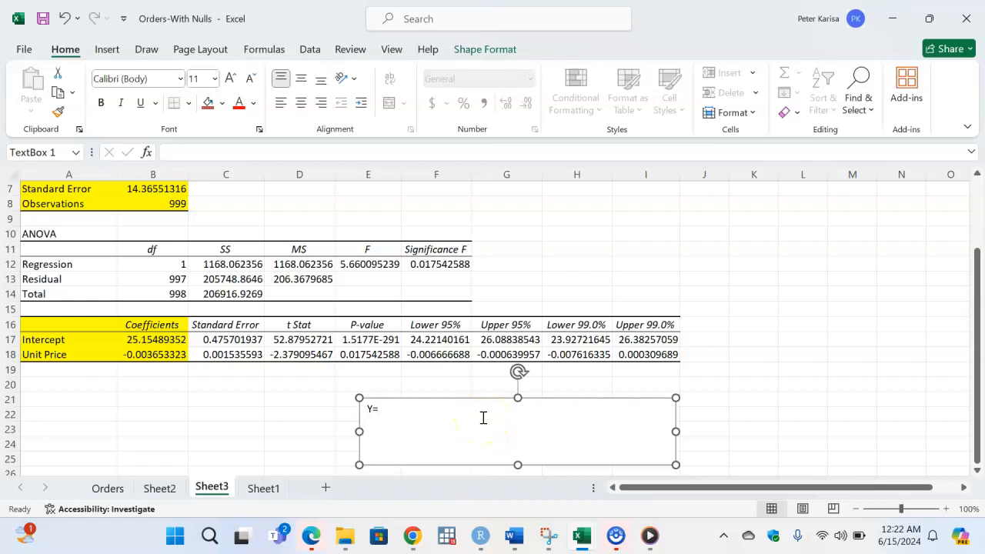
pyautogui.write('mx+c')
pyautogui.press('Return')
pyautogui.write('y')
pyautogui.write('=')
pyautogui.write('a')
pyautogui.write('x')
pyautogui.write('+')
pyautogui.write('b')
pyautogui.write('y=')
pyautogui.write('b ')
pyautogui.write('0')
pyautogui.write('+')
pyautogui.write('b_1x')
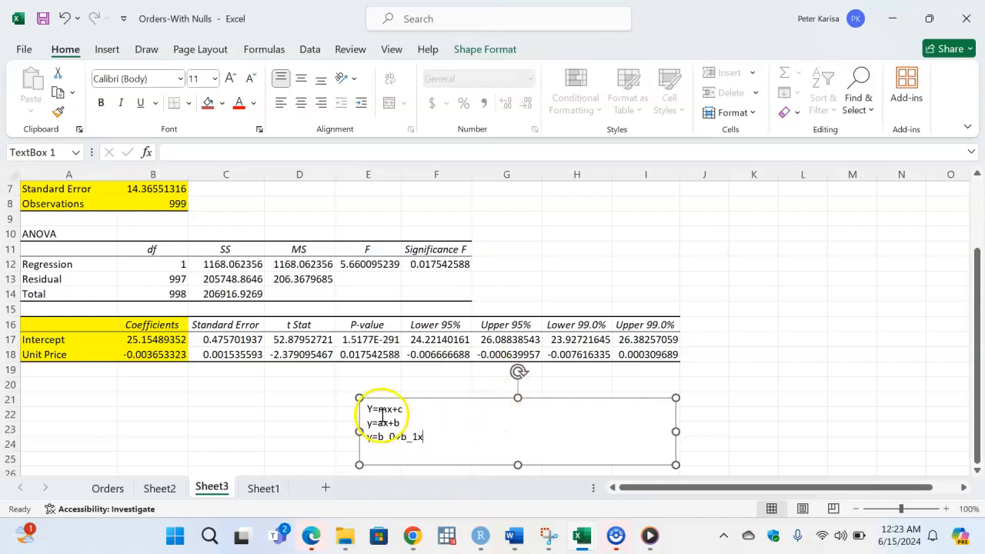
# Match the slope and constant terms of Y=mx+c and y=ax+b to the Unit Price and Intercept coefficients.
pyautogui.moveTo(386, 410); pyautogui.dragTo(378, 409)
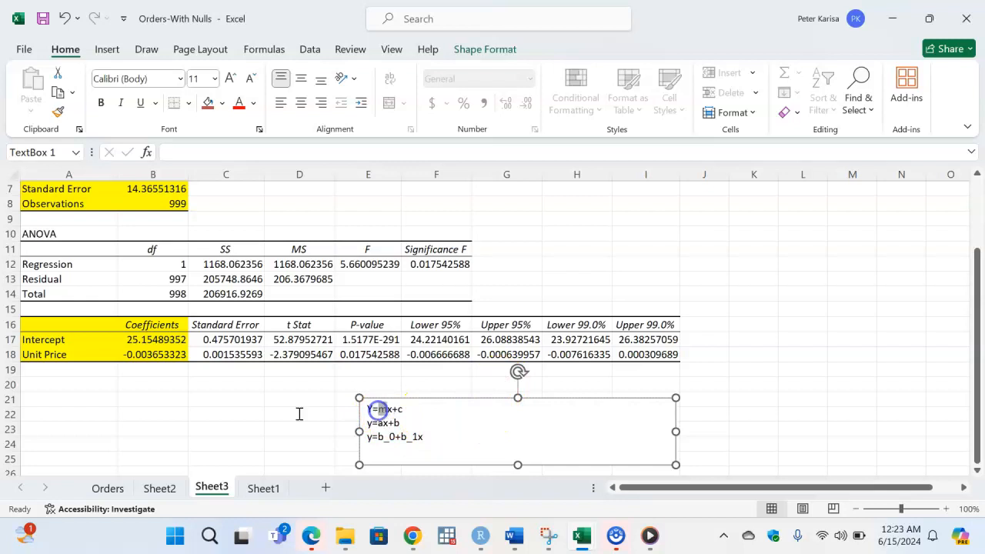
pyautogui.click(177, 355)
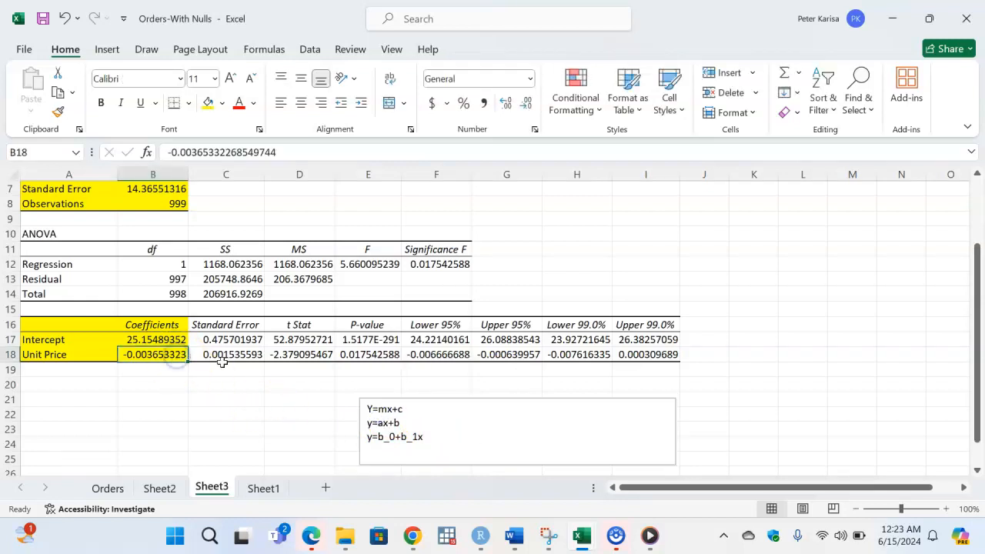
pyautogui.click(401, 409)
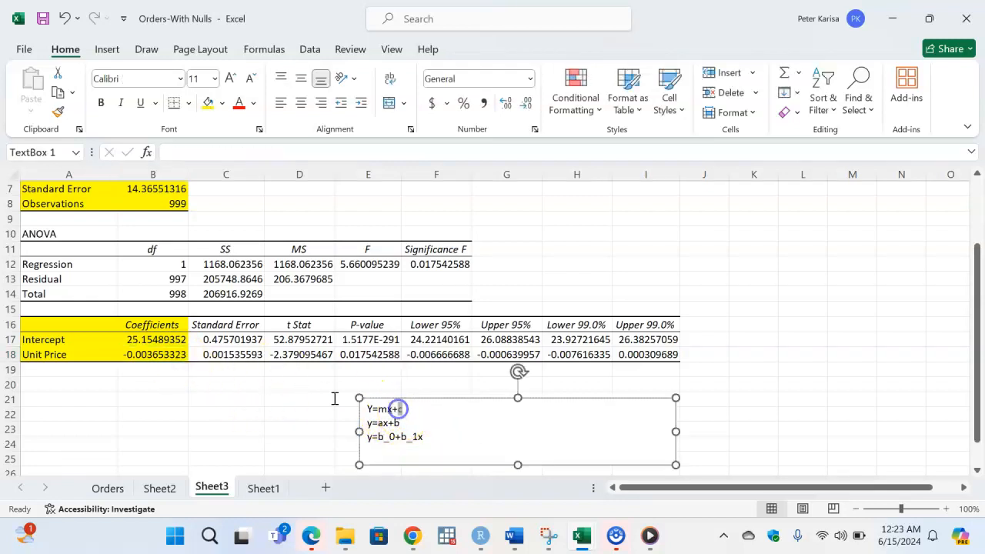
pyautogui.click(164, 339)
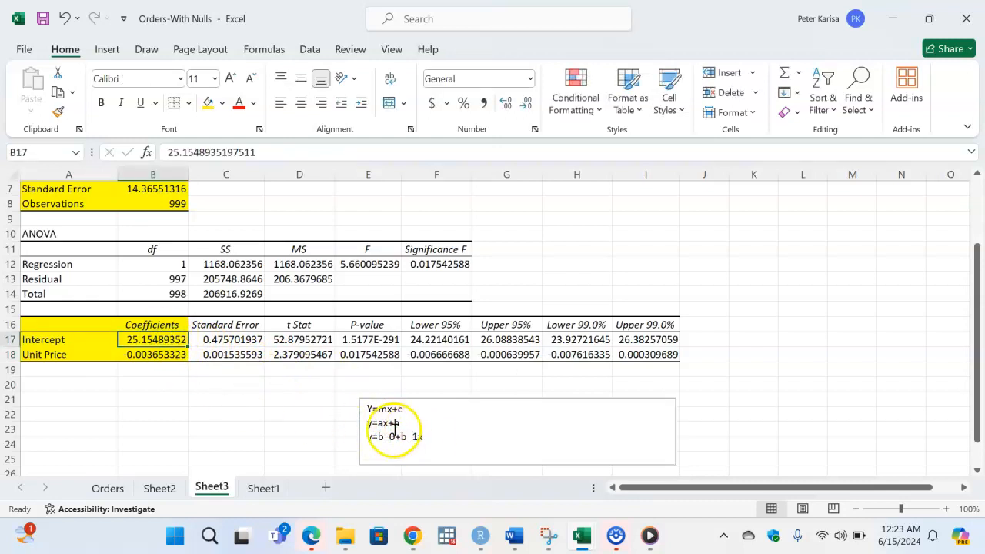
pyautogui.click(381, 425)
pyautogui.click(150, 354)
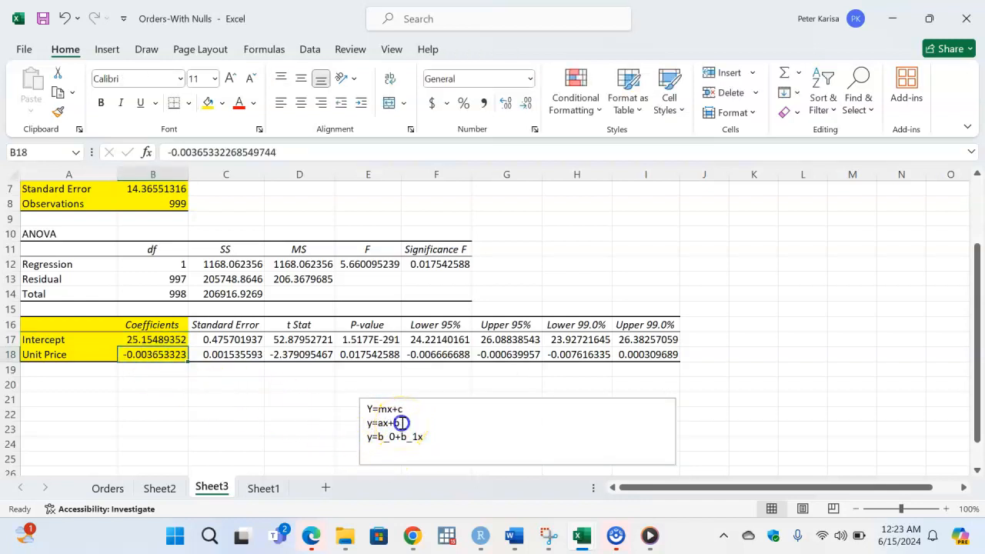
pyautogui.doubleClick(398, 424)
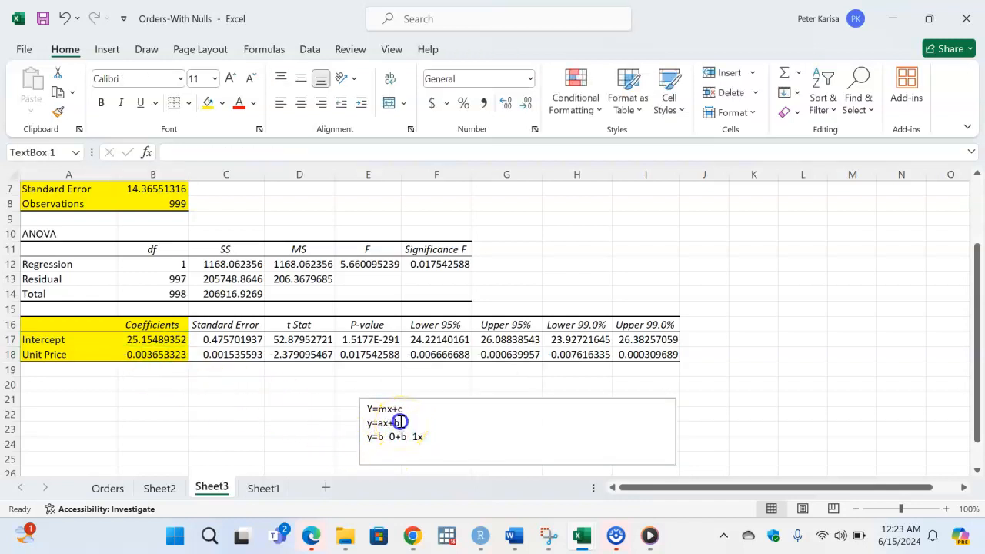
pyautogui.click(166, 340)
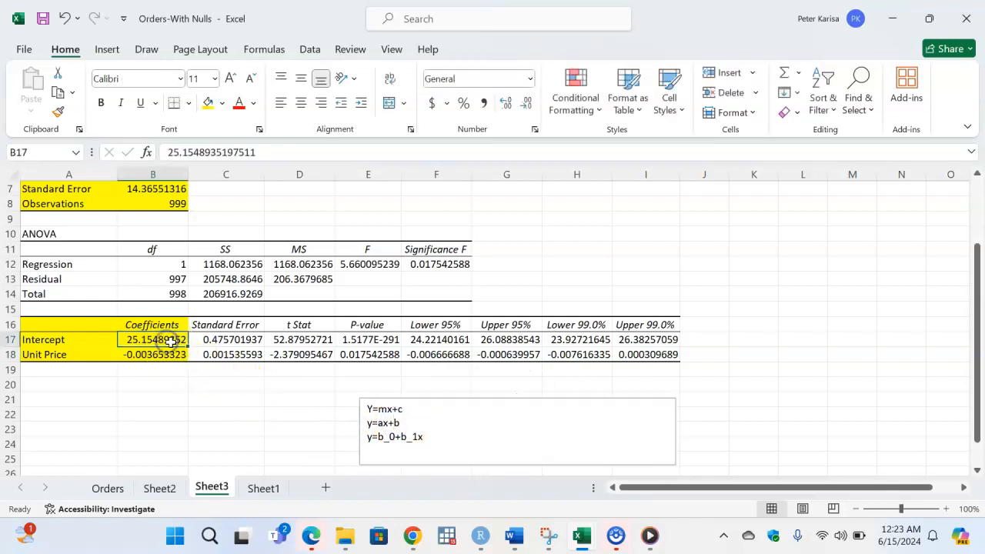
# Match b_0 and b_1 in the third equation form to the Intercept and Unit Price coefficients.
pyautogui.doubleClick(379, 436)
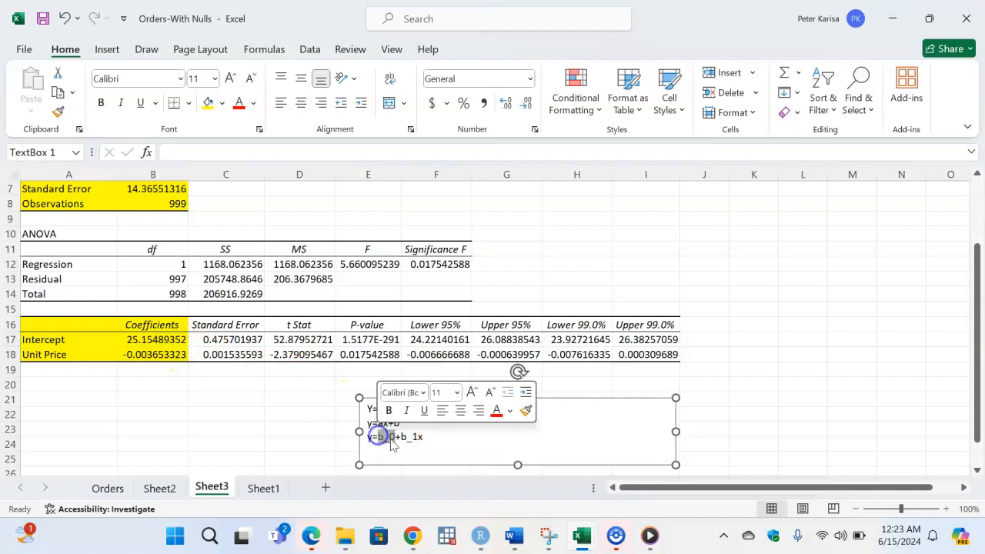
pyautogui.click(177, 342)
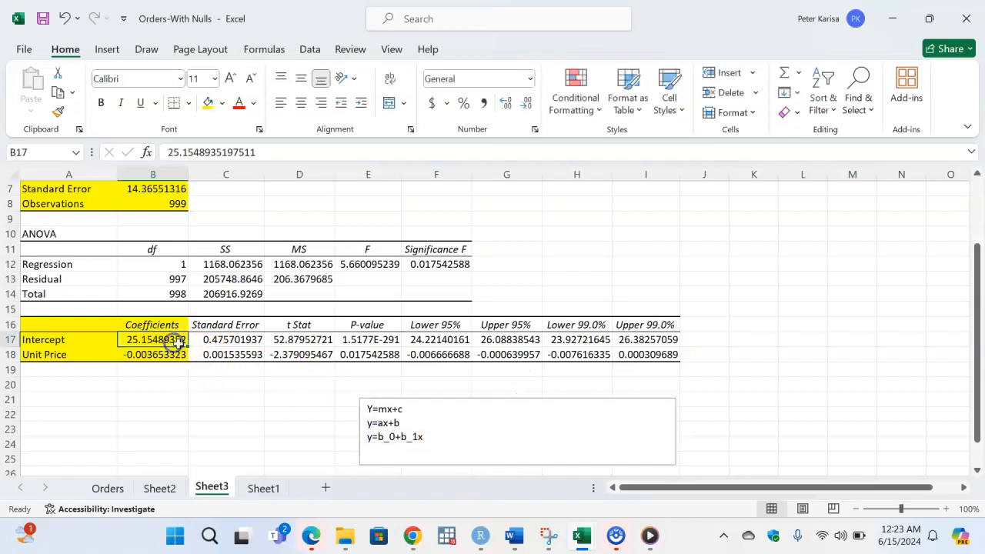
pyautogui.doubleClick(408, 435)
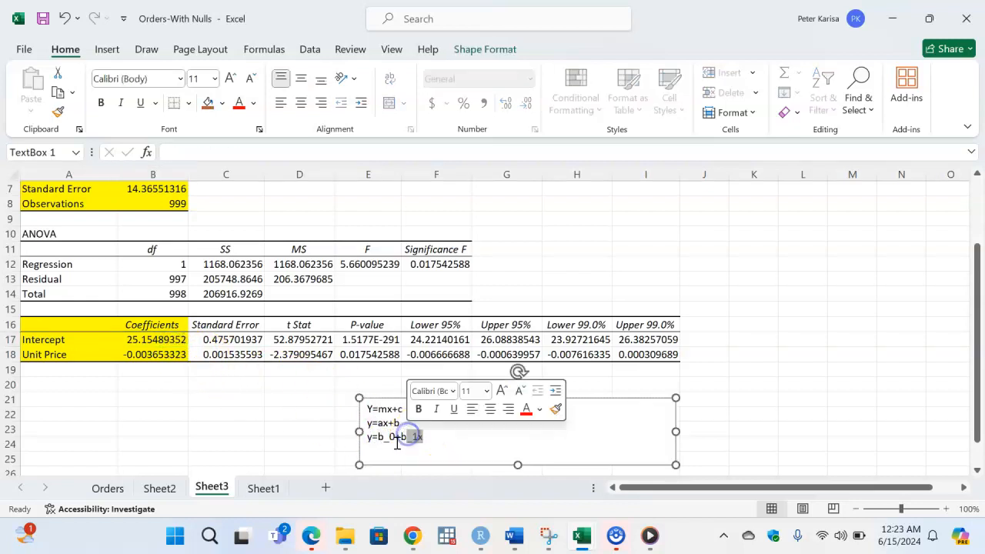
pyautogui.doubleClick(381, 436)
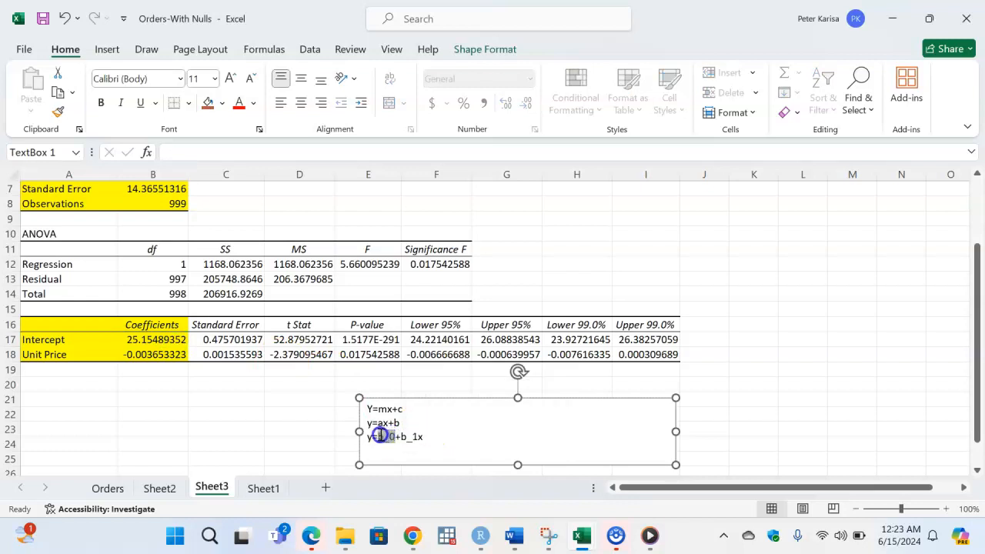
pyautogui.click(414, 437)
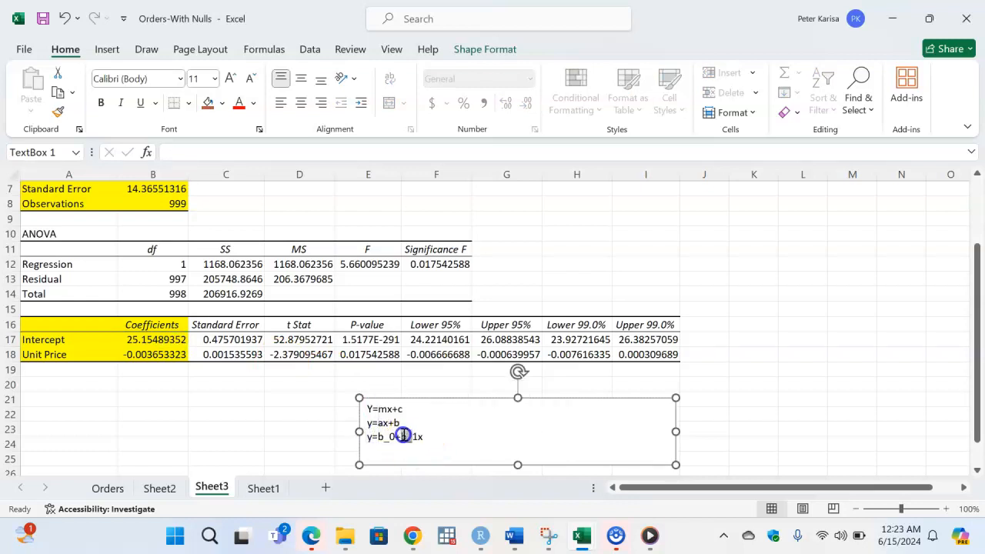
pyautogui.click(178, 355)
# Add the fitted equation Quantity = 25.1548 - 0.0037Price as a new line below the three equation forms.
pyautogui.scroll(-1, 583, 397)
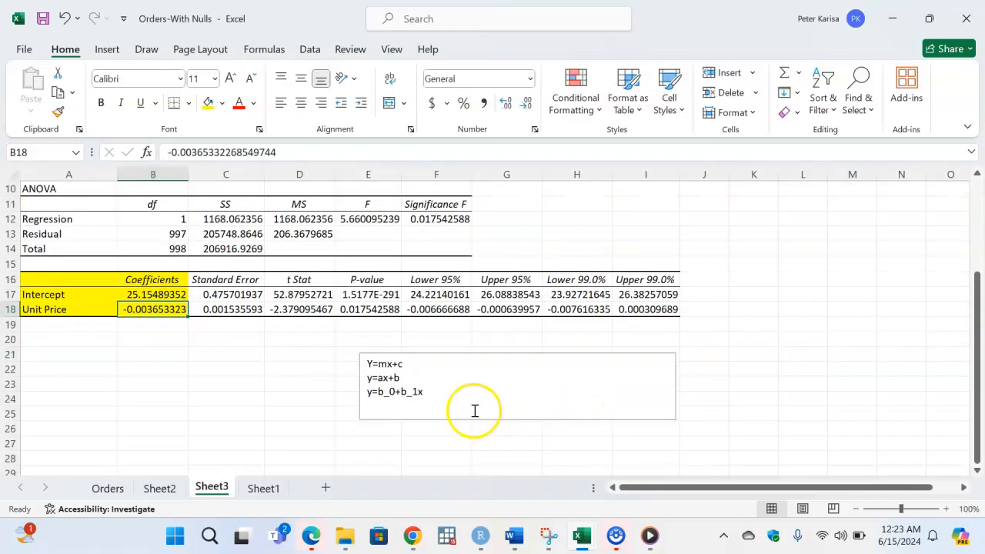
pyautogui.click(445, 396)
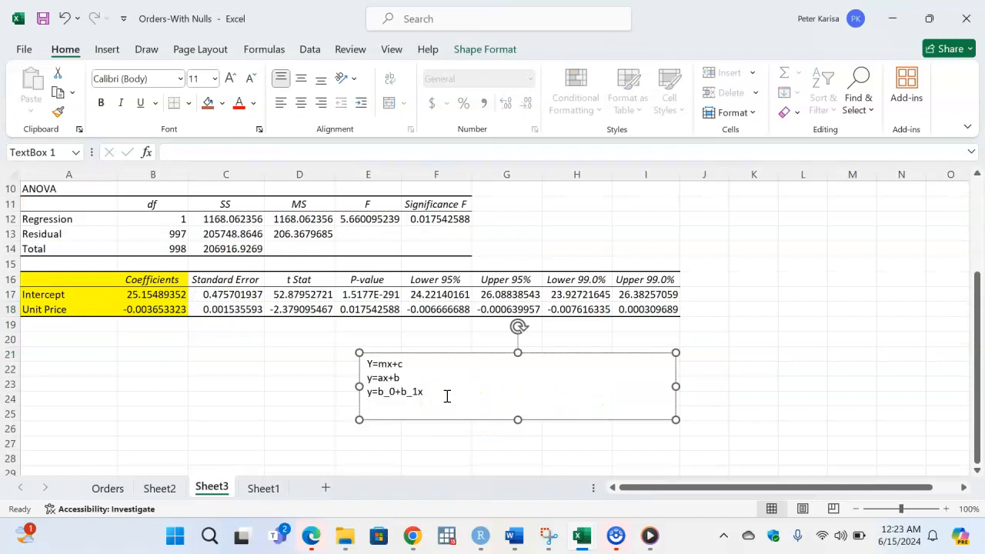
pyautogui.write('Quantity =')
pyautogui.click(469, 407)
pyautogui.write('25.1548 -')
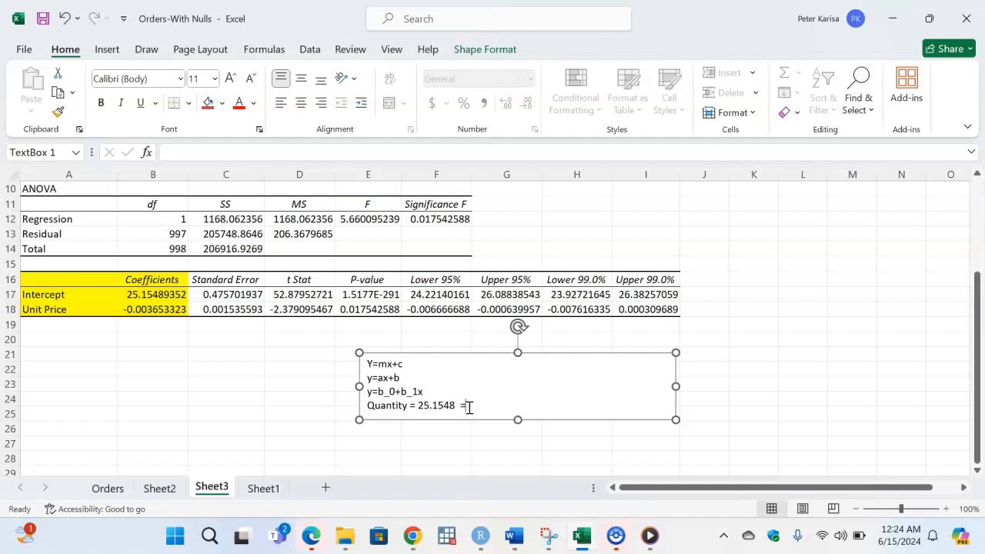
pyautogui.press('BackSpace')
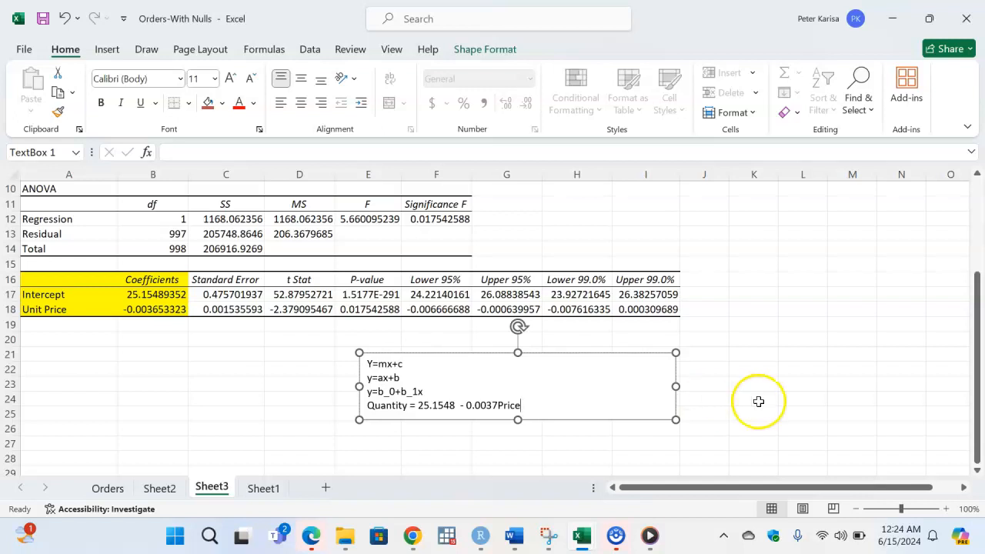
# Italicize Price and Quantity in the fitted equation and enlarge the text box to span about E21 to J28.
pyautogui.doubleClick(499, 405)
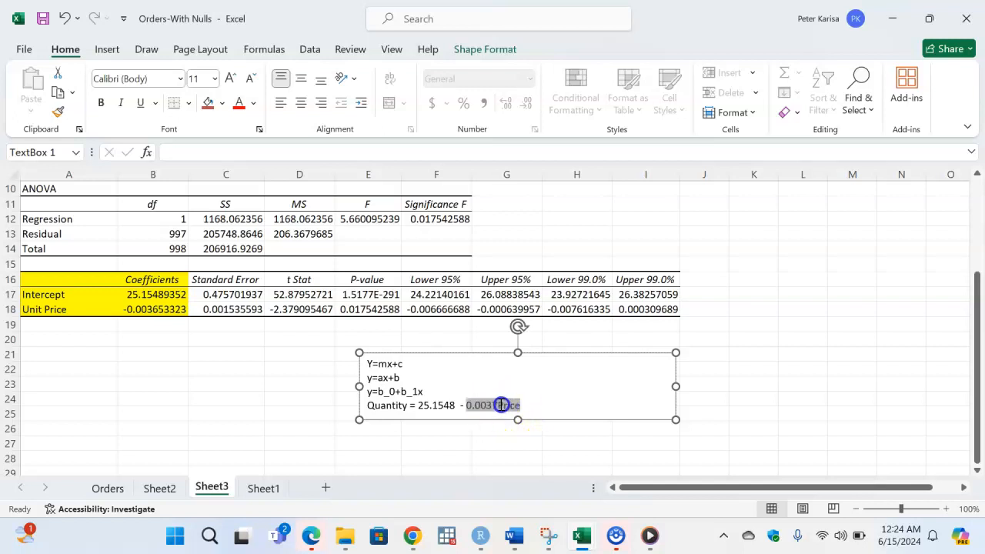
pyautogui.moveTo(498, 405); pyautogui.dragTo(518, 405)
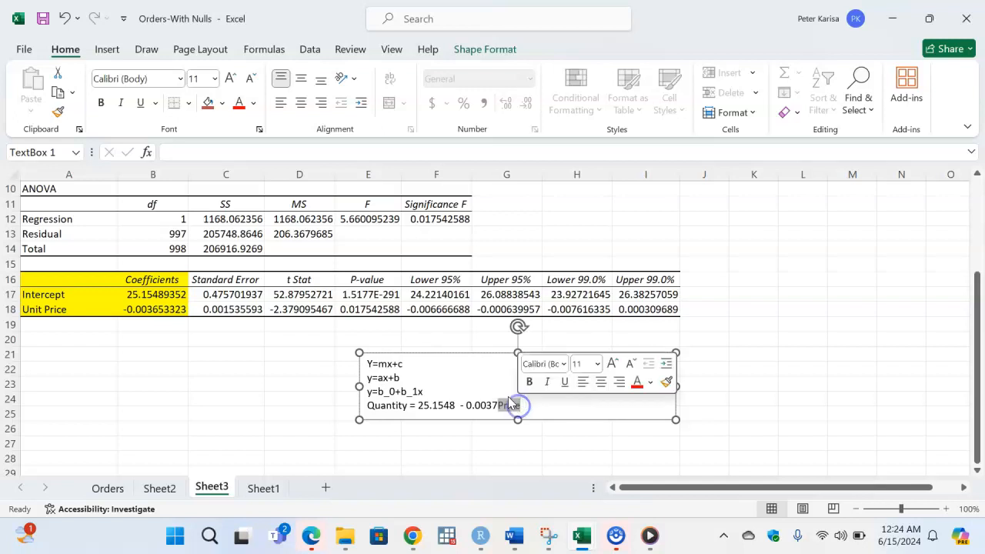
pyautogui.click(546, 382)
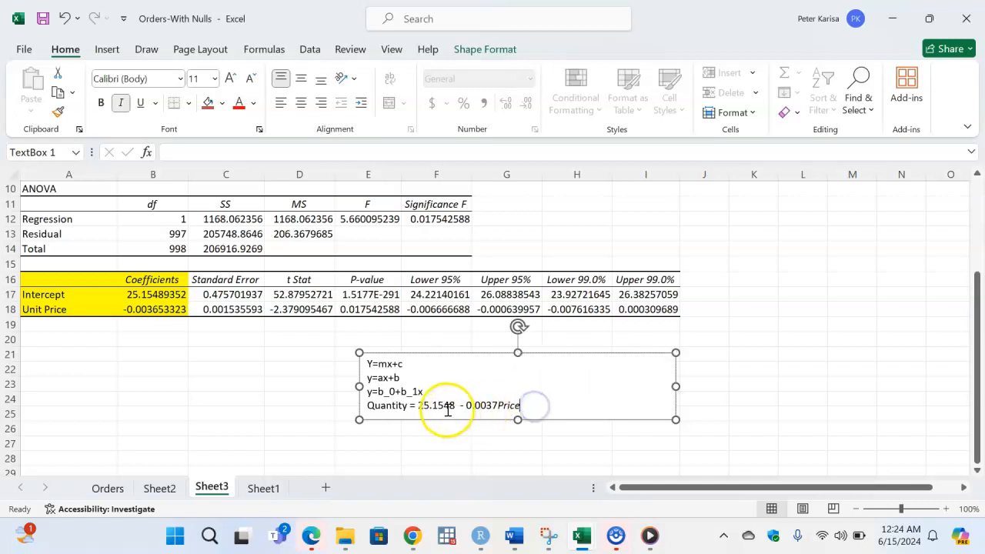
pyautogui.moveTo(407, 406); pyautogui.dragTo(367, 406)
pyautogui.click(396, 380)
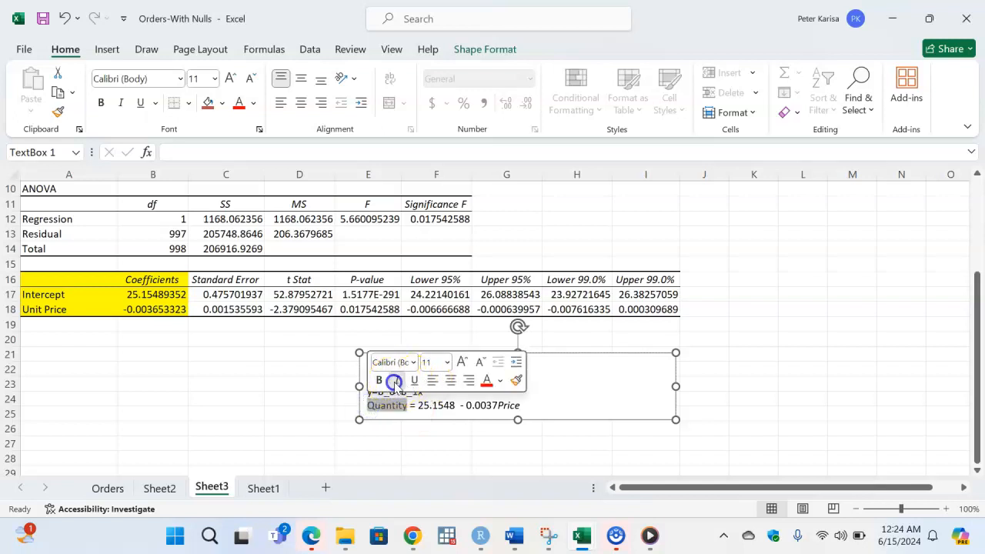
pyautogui.click(525, 403)
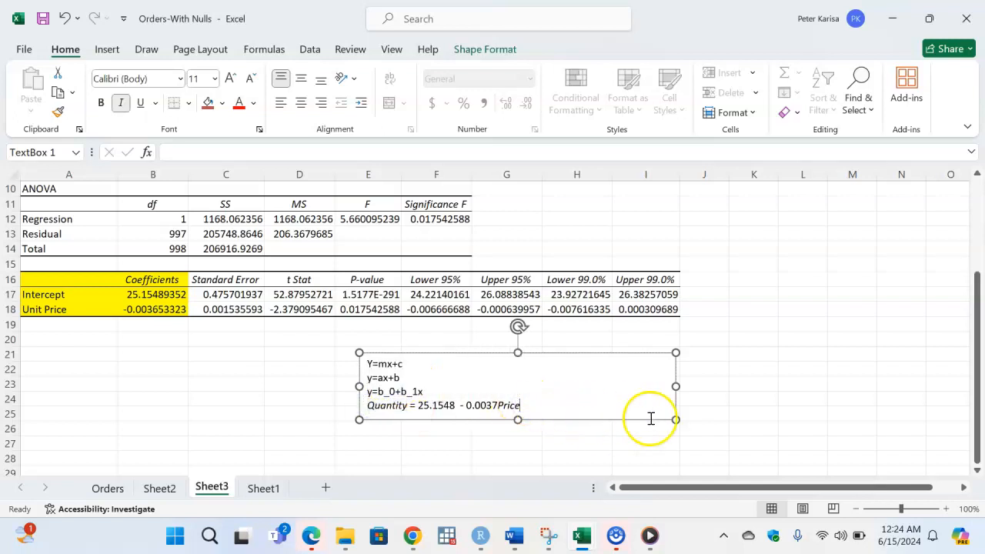
pyautogui.click(703, 464)
pyautogui.moveTo(703, 464); pyautogui.dragTo(704, 463)
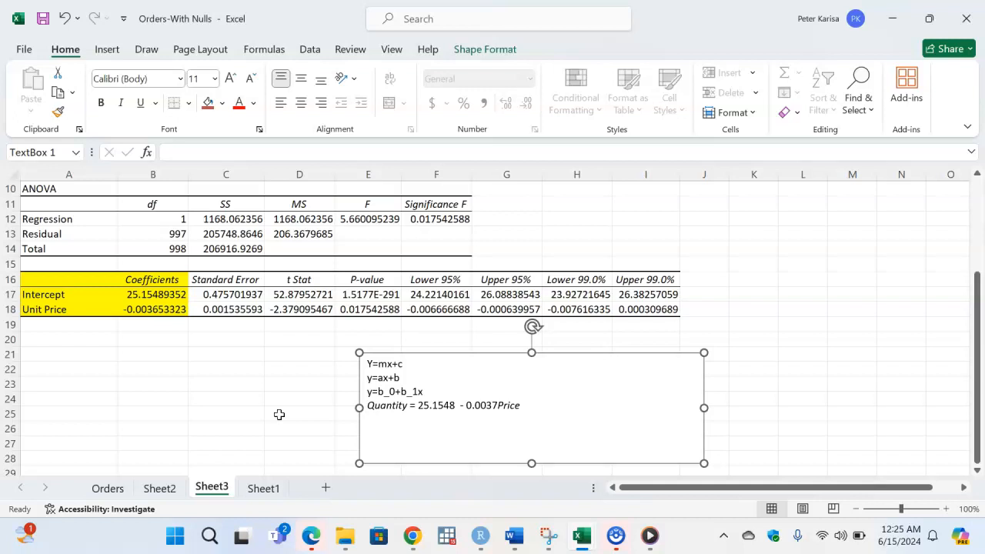
# Review the remaining variable pairs and the Dependent and Independent variables listed on Sheet1.
pyautogui.click(262, 487)
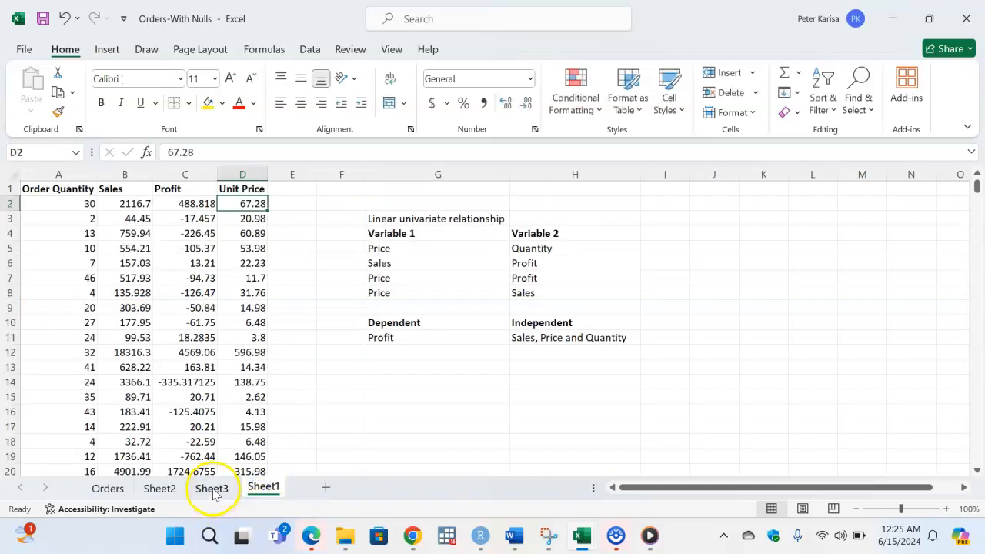
pyautogui.click(213, 489)
pyautogui.click(265, 486)
pyautogui.moveTo(377, 324); pyautogui.dragTo(582, 336)
pyautogui.moveTo(396, 264); pyautogui.dragTo(535, 292)
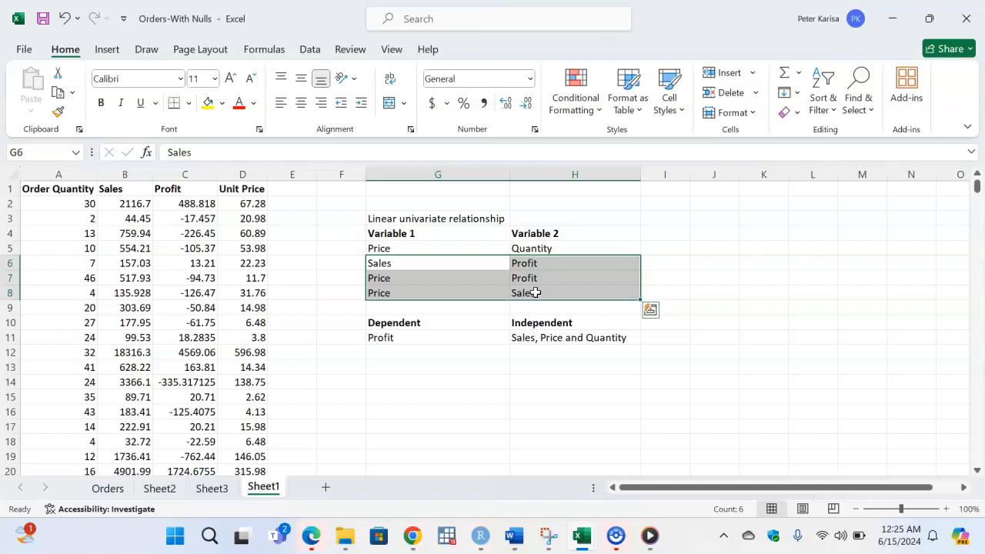
pyautogui.click(488, 312)
pyautogui.moveTo(391, 330); pyautogui.dragTo(591, 341)
pyautogui.click(517, 382)
pyautogui.moveTo(422, 330); pyautogui.dragTo(524, 336)
pyautogui.click(435, 367)
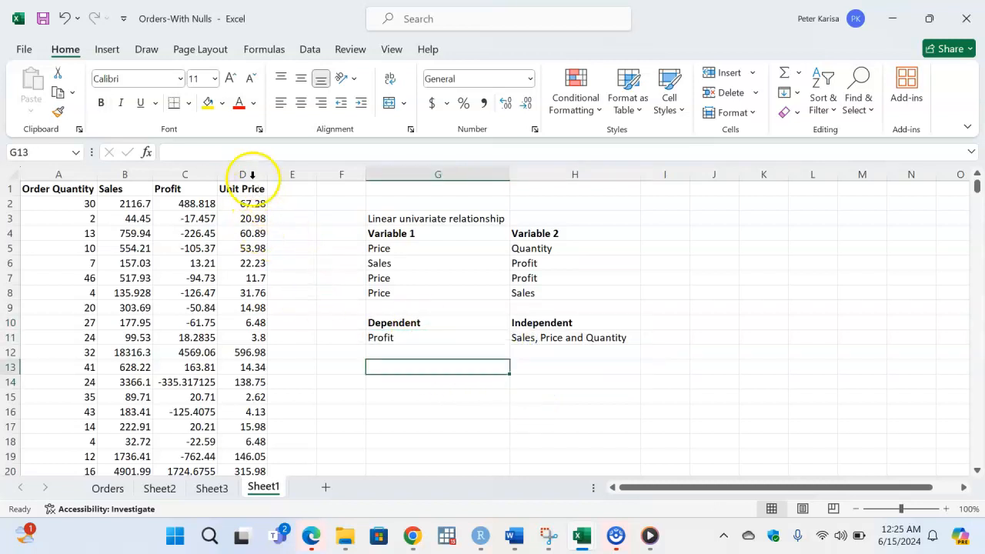
# Check the Order Quantity, Sales and Profit data columns against the dependent variable Profit.
pyautogui.click(77, 174)
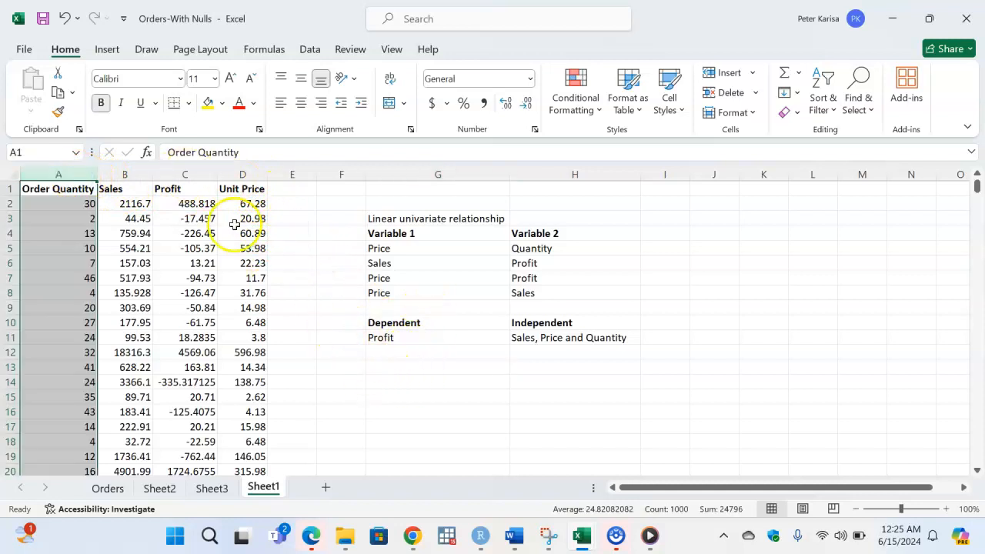
pyautogui.click(131, 175)
pyautogui.click(187, 175)
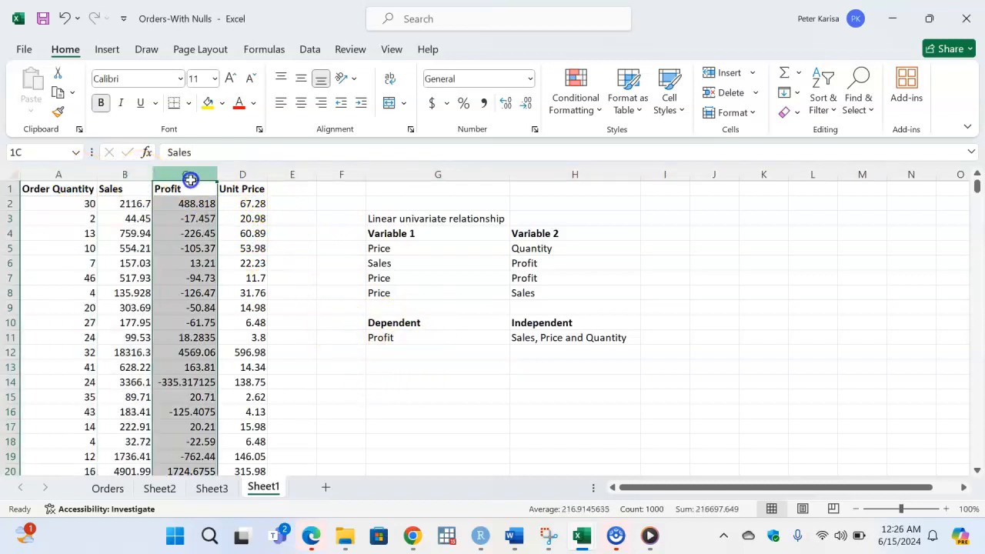
pyautogui.click(403, 336)
pyautogui.click(199, 173)
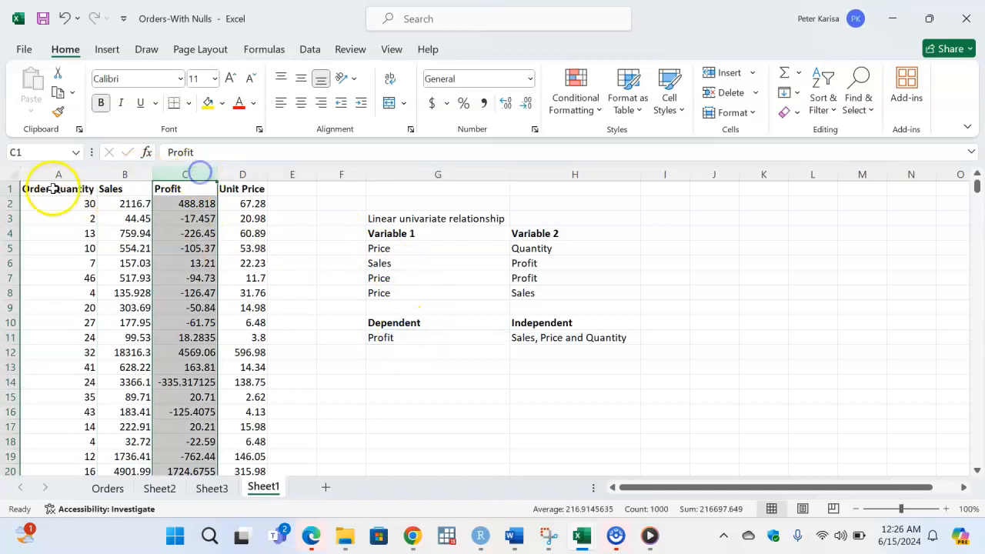
# Insert a blank row above the data headers and label the Profit column y in C1.
pyautogui.click(8, 188)
pyautogui.hotkey('ctrl', 'shift', '+')
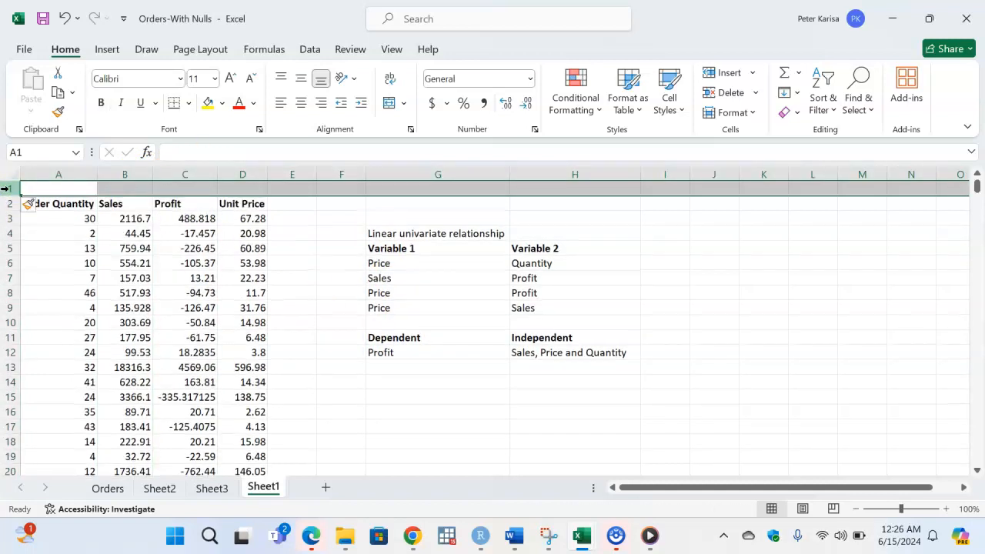
pyautogui.doubleClick(176, 188)
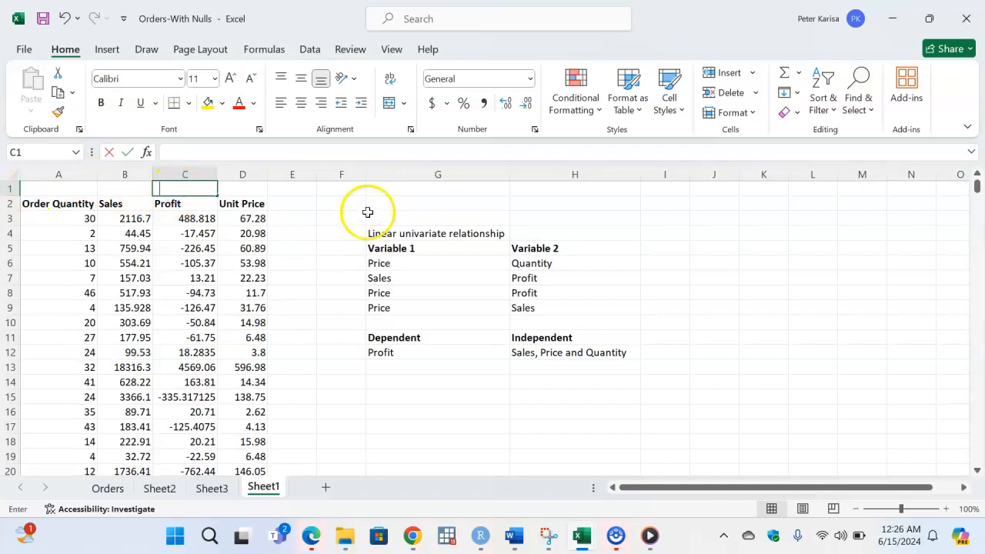
pyautogui.write('y')
# Label the Unit Price column x_1 in D1, Sales x_2 in B1 and Order Quantity x_3 in A1.
pyautogui.click(236, 189)
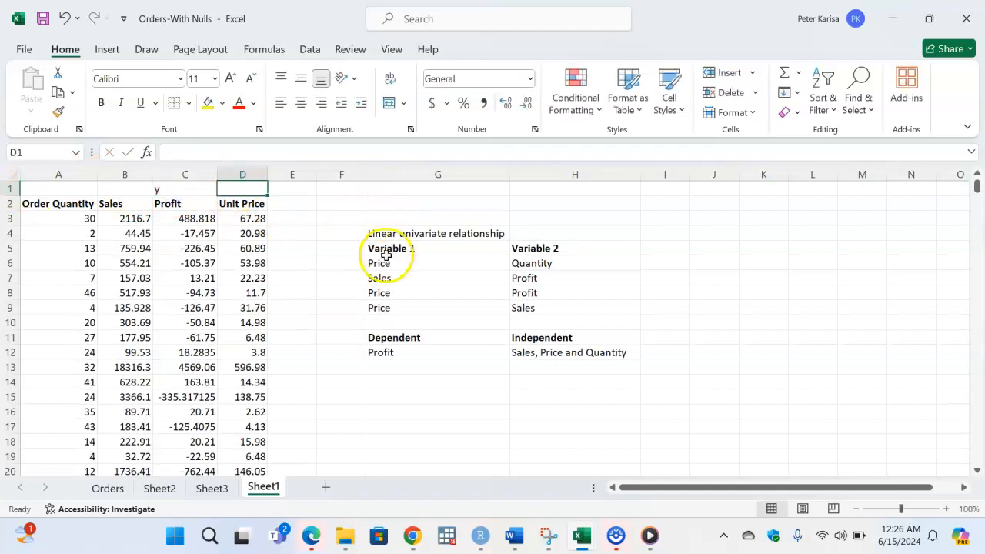
pyautogui.write('x')
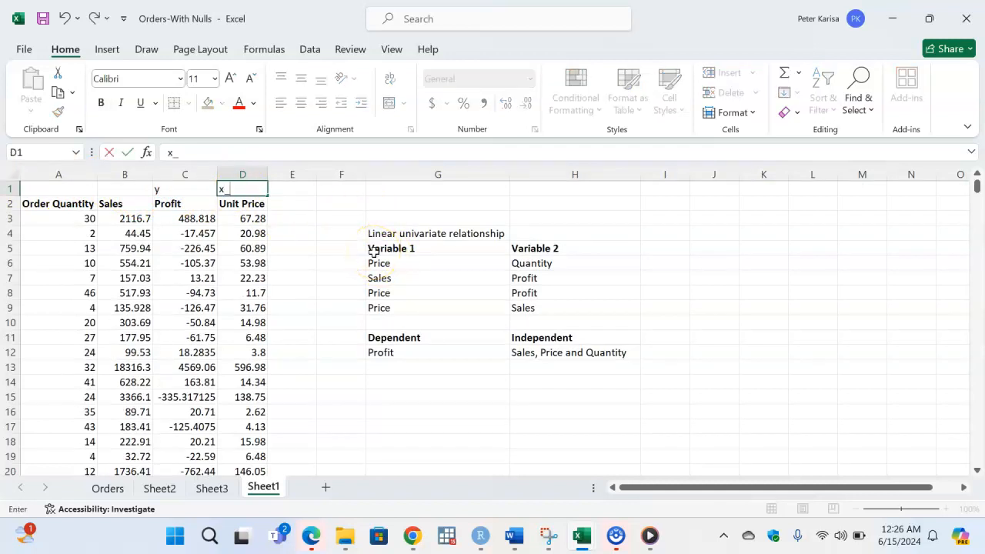
pyautogui.write('_1')
pyautogui.click(141, 188)
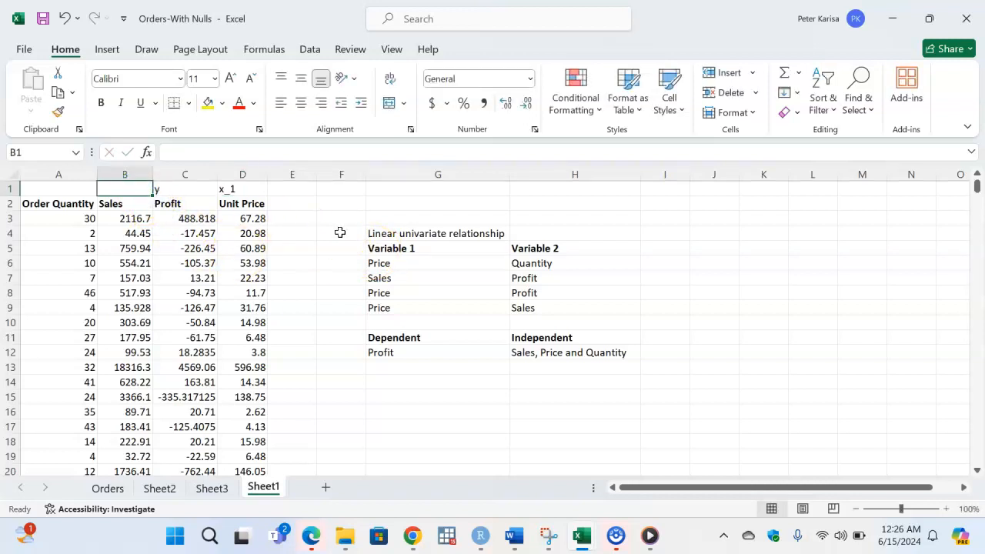
pyautogui.write('x_2')
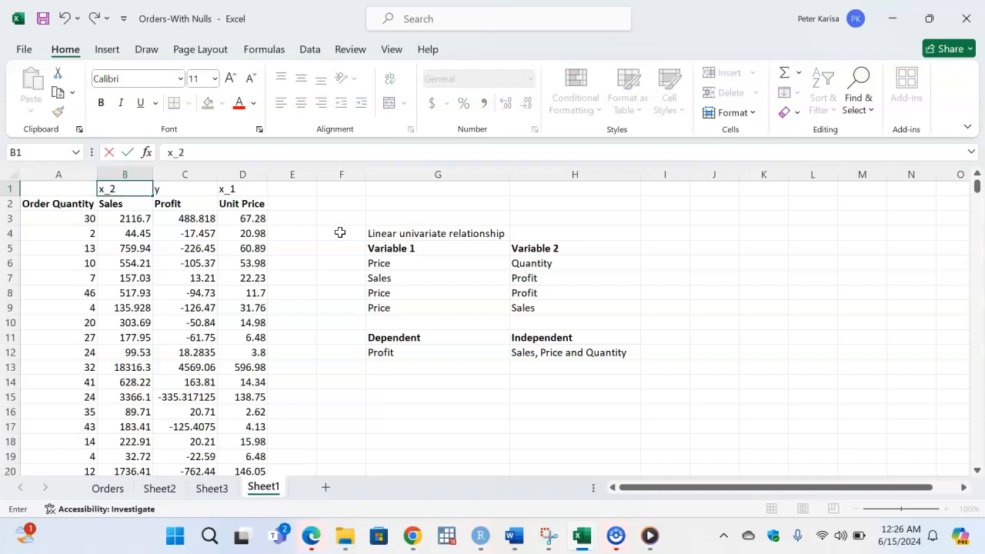
pyautogui.click(61, 188)
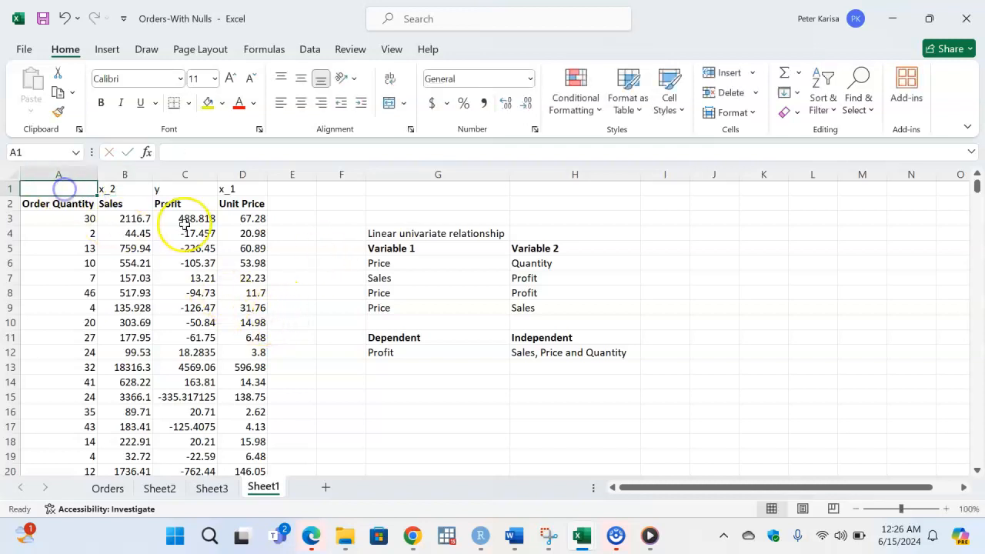
pyautogui.write('x+')
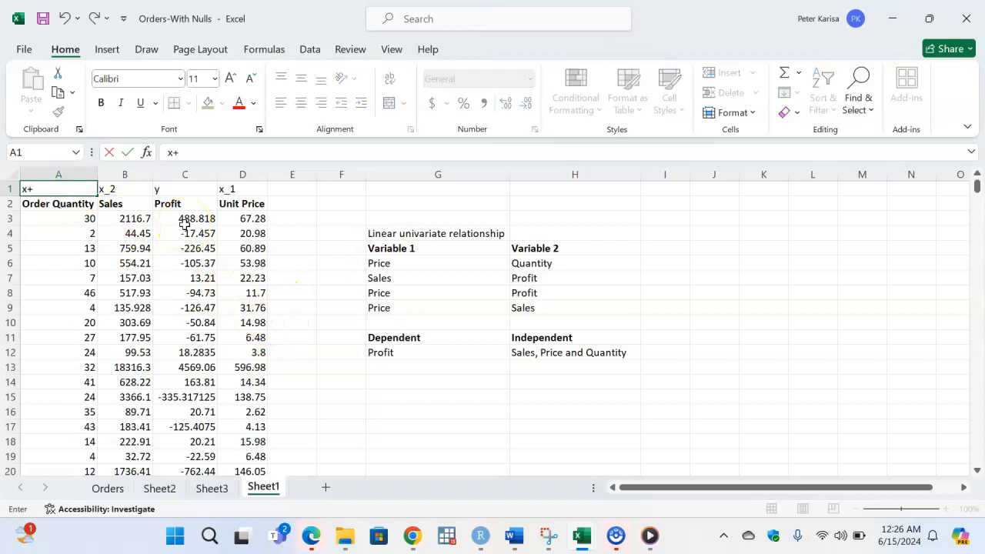
pyautogui.write('3')
pyautogui.click(288, 293)
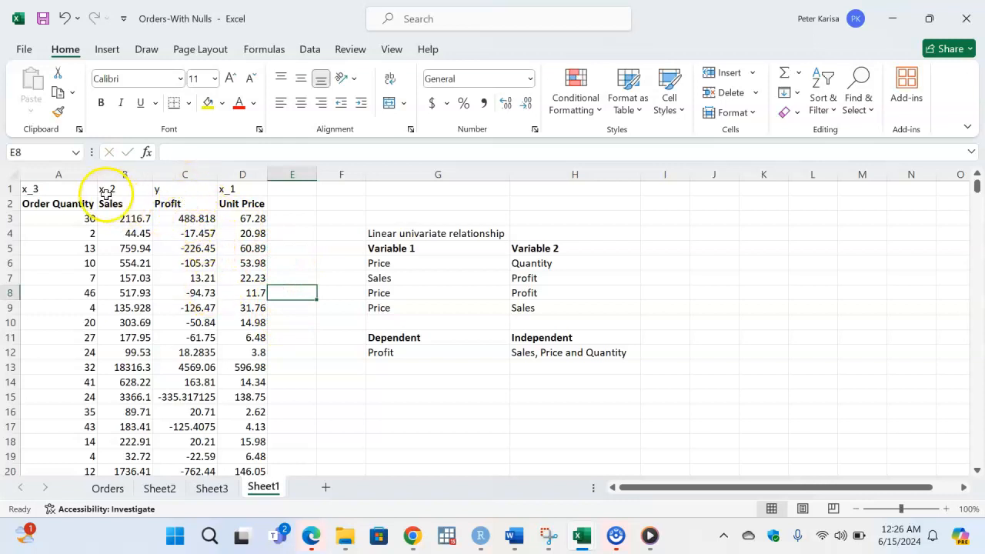
# Reorder the data columns, with their labels, as Profit, Unit Price, Sales and Order Quantity in columns A to D.
pyautogui.click(82, 172)
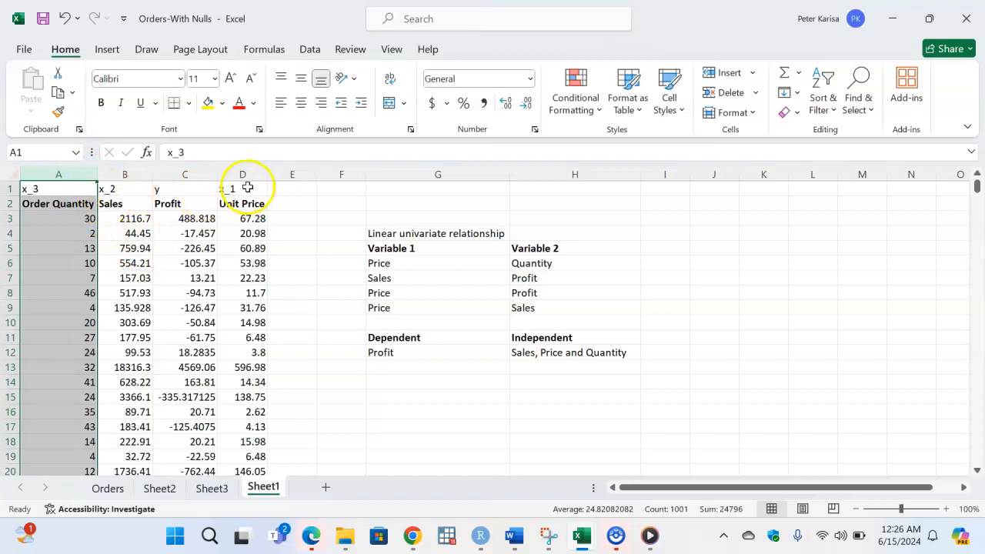
pyautogui.click(174, 168)
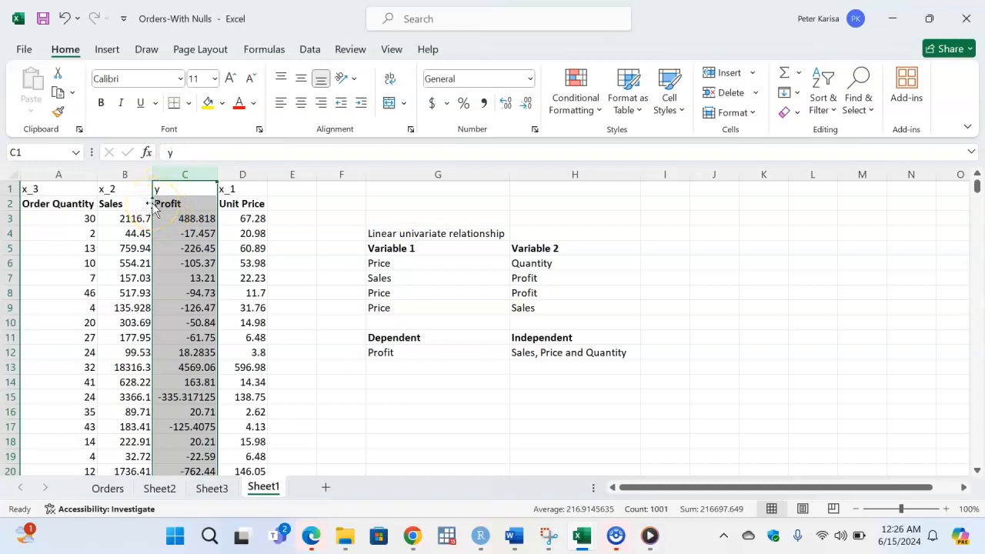
pyautogui.moveTo(153, 208); pyautogui.dragTo(43, 205)
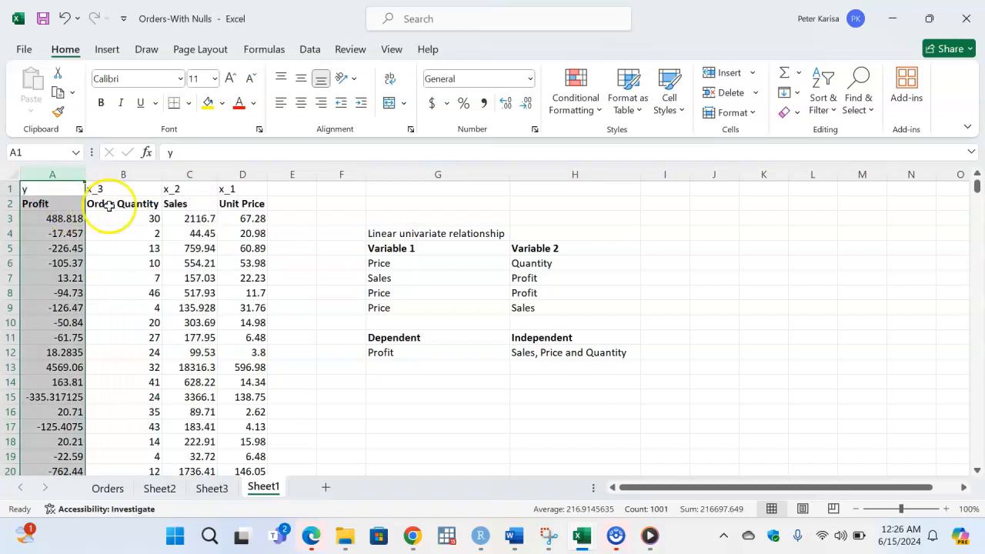
pyautogui.click(242, 172)
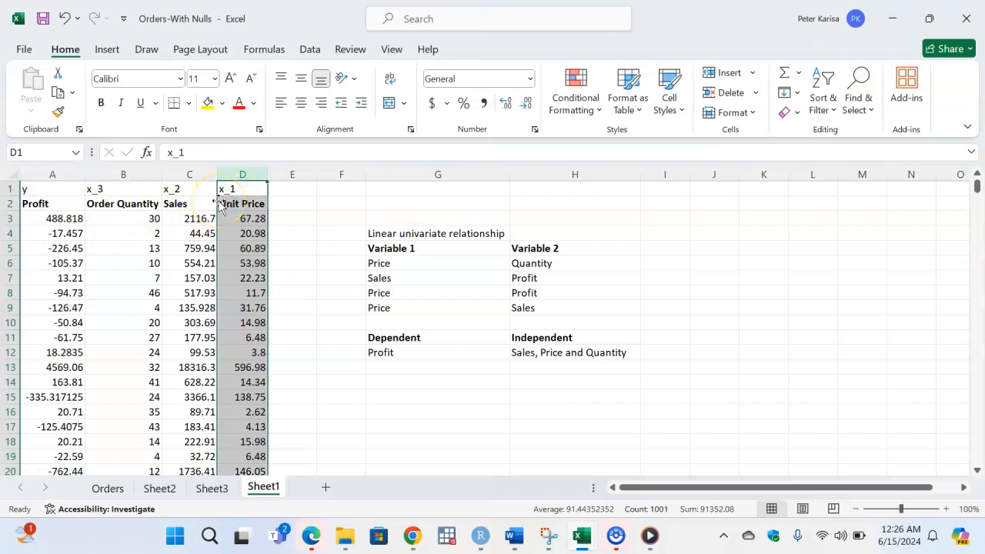
pyautogui.moveTo(219, 206); pyautogui.dragTo(131, 210)
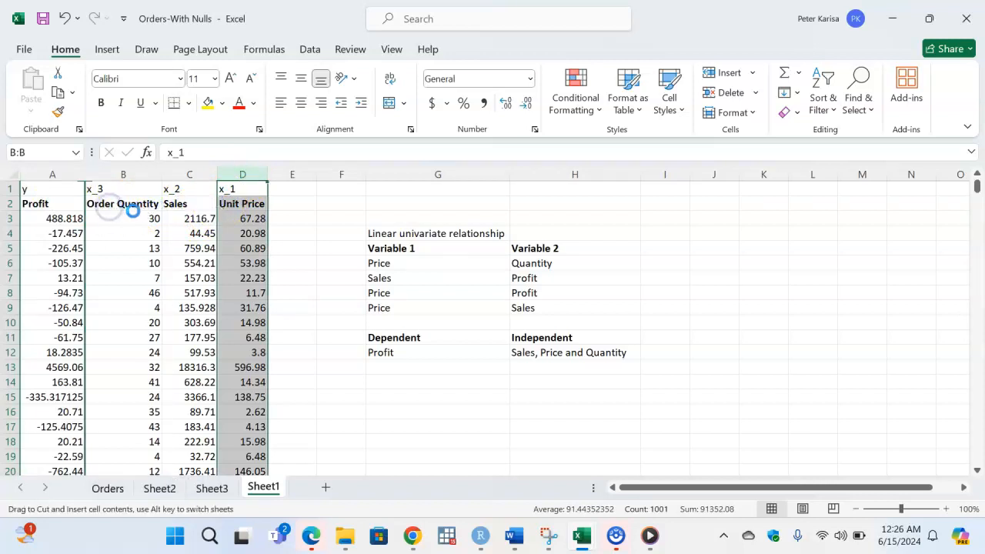
pyautogui.click(239, 174)
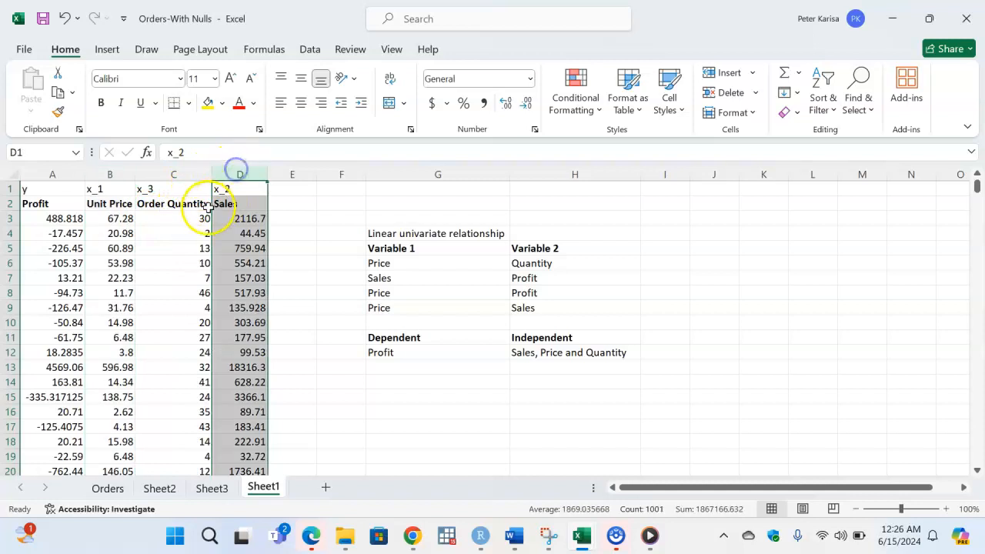
pyautogui.moveTo(213, 216); pyautogui.dragTo(158, 207)
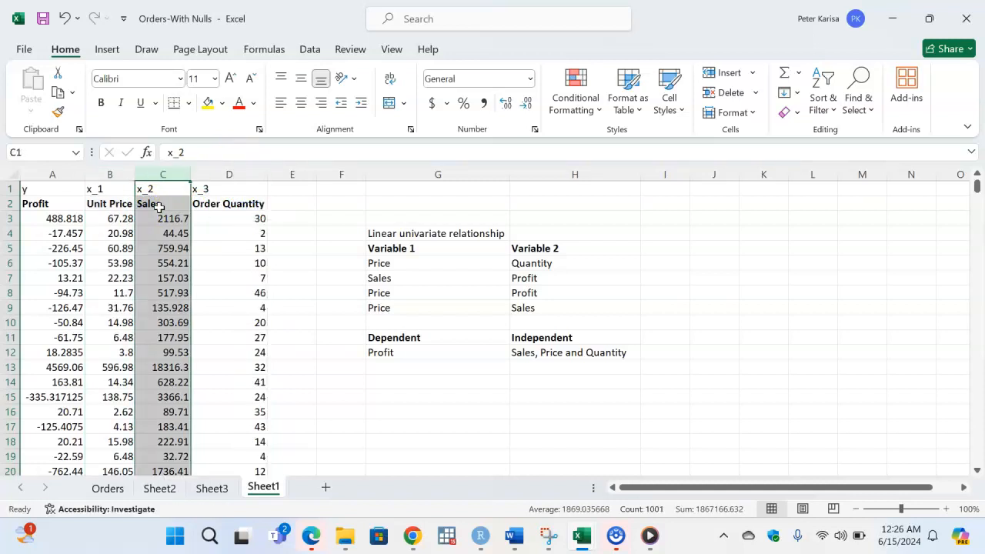
pyautogui.click(306, 216)
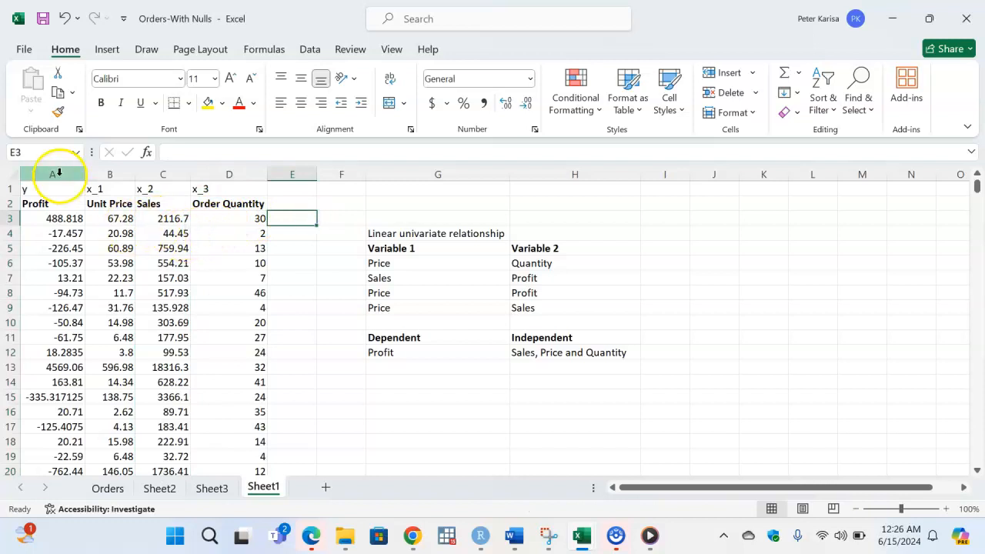
# Start a Regression analysis and set its Input Y Range to the Profit data $A$2:$A$1001, header included.
pyautogui.click(310, 51)
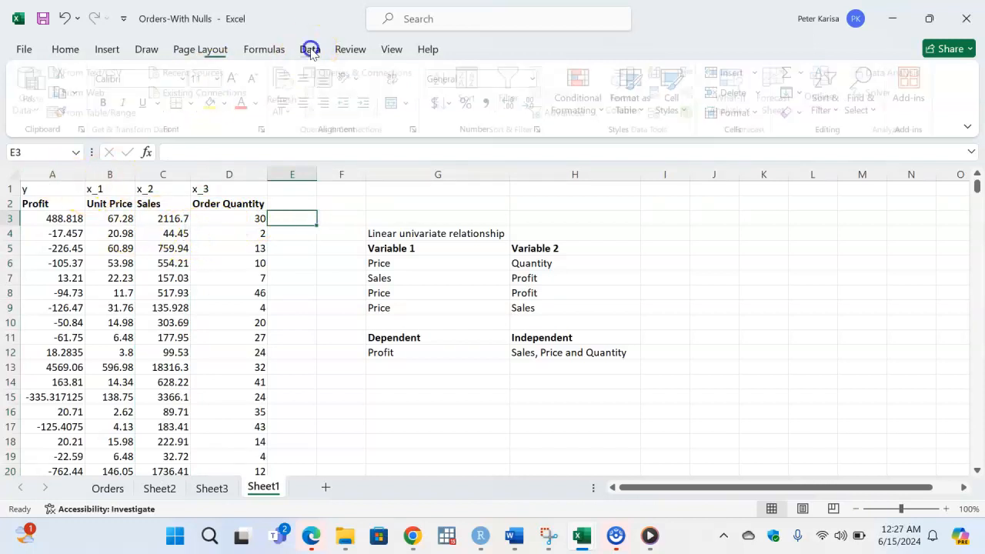
pyautogui.click(875, 74)
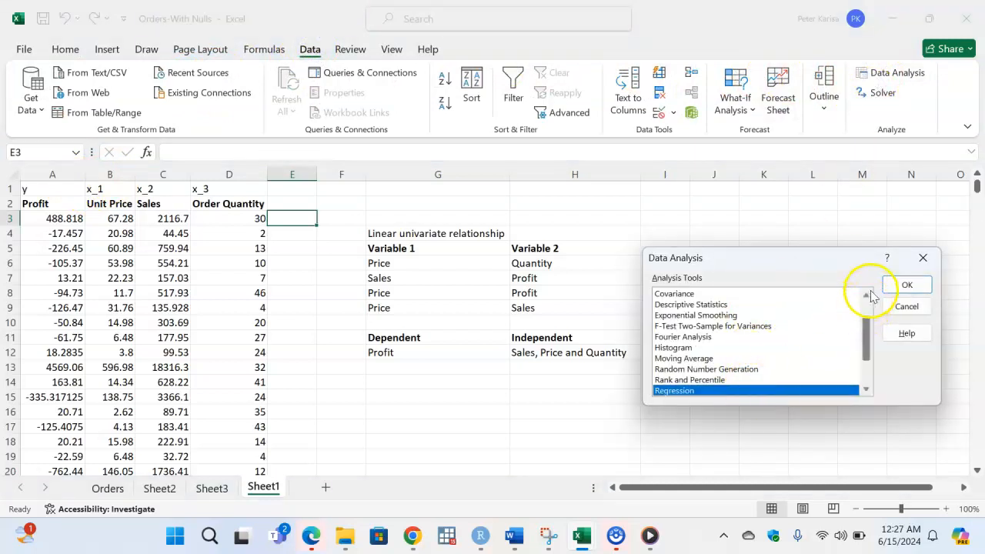
pyautogui.click(896, 285)
pyautogui.click(819, 221)
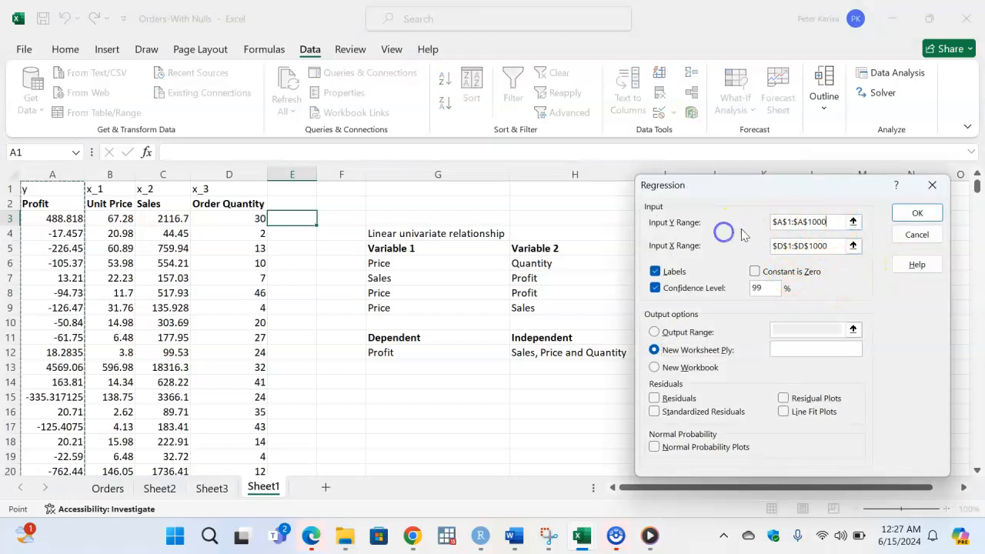
pyautogui.click(815, 223)
pyautogui.moveTo(815, 224); pyautogui.dragTo(761, 221)
pyautogui.press('BackSpace')
pyautogui.click(55, 192)
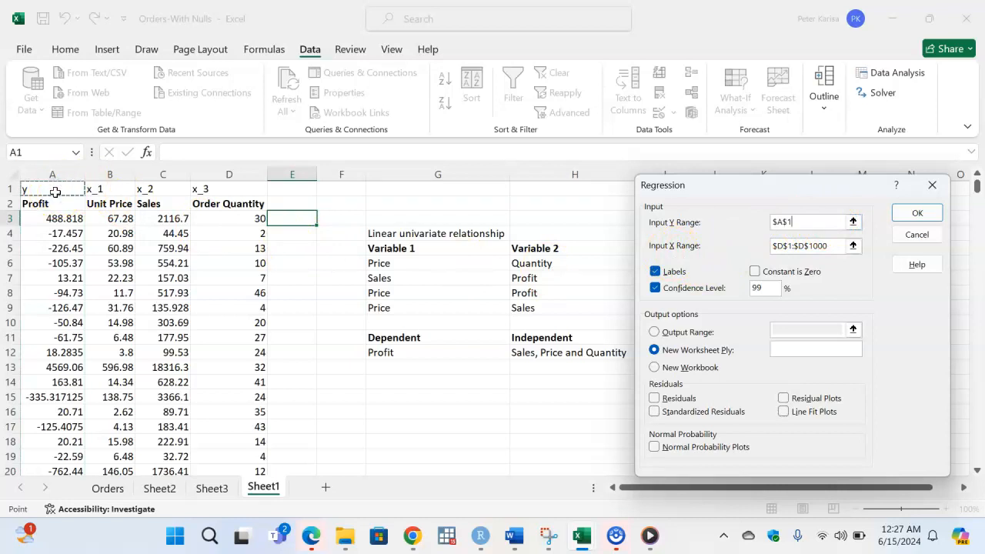
pyautogui.click(60, 202)
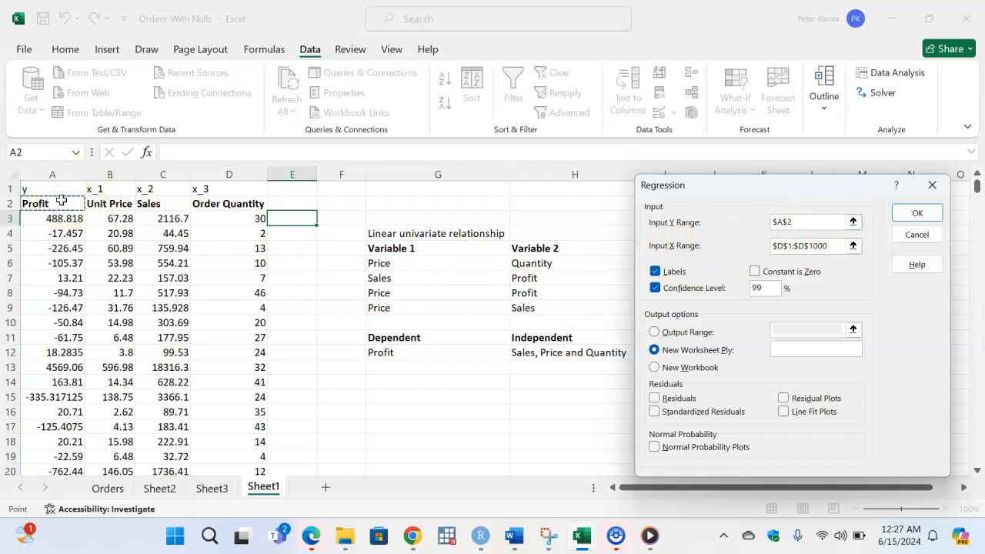
pyautogui.hotkey('ctrl', 'shift', 'Down')
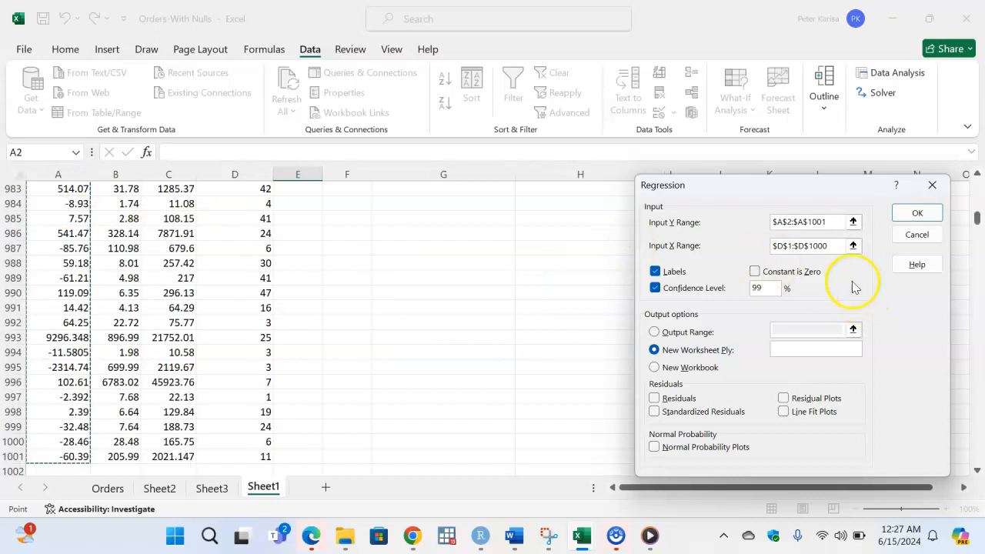
# Set the Input X Range to $B$2:$D$1001 and run the regression to a new worksheet with labels and 99% confidence.
pyautogui.click(794, 247)
pyautogui.moveTo(795, 248); pyautogui.dragTo(753, 248)
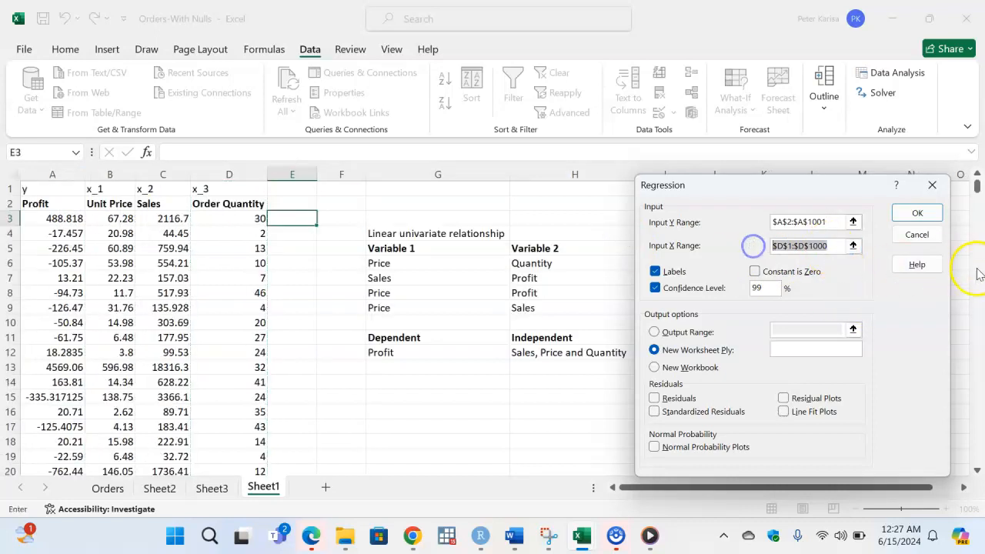
pyautogui.press('BackSpace')
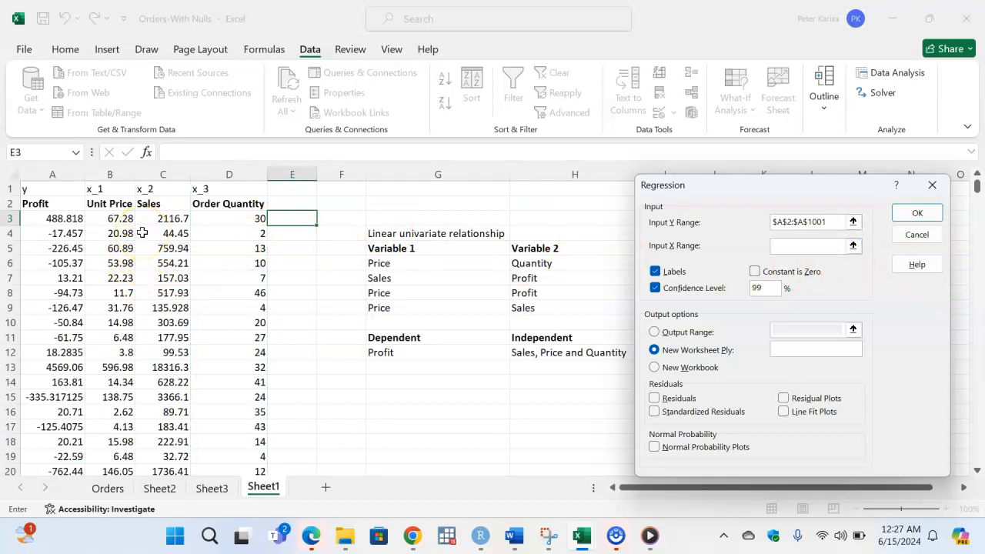
pyautogui.click(105, 205)
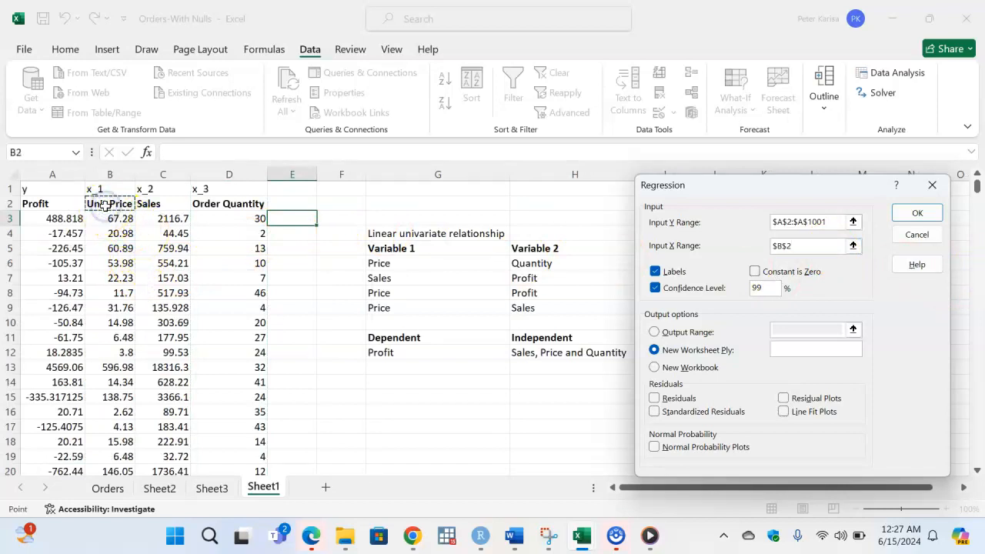
pyautogui.moveTo(105, 205); pyautogui.dragTo(229, 208)
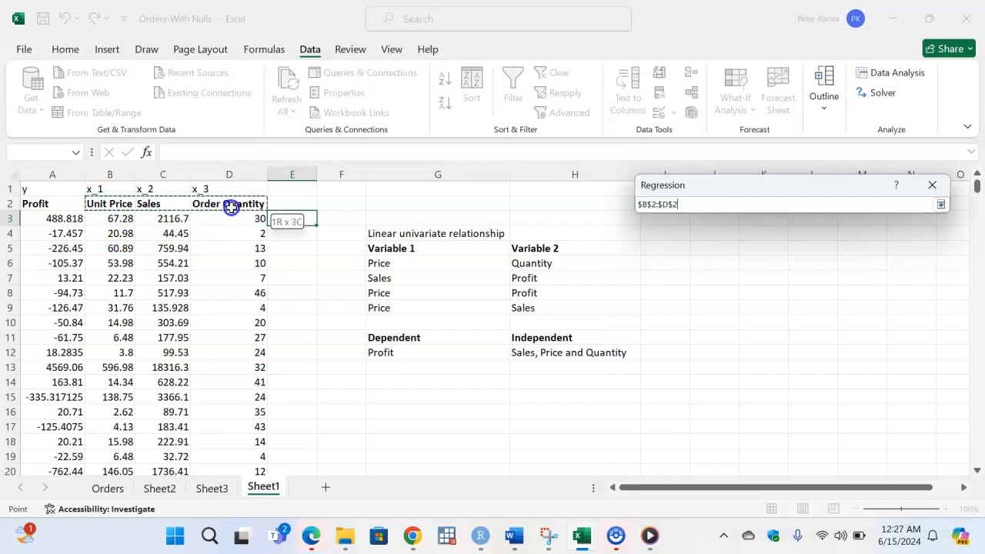
pyautogui.moveTo(231, 207); pyautogui.dragTo(231, 207)
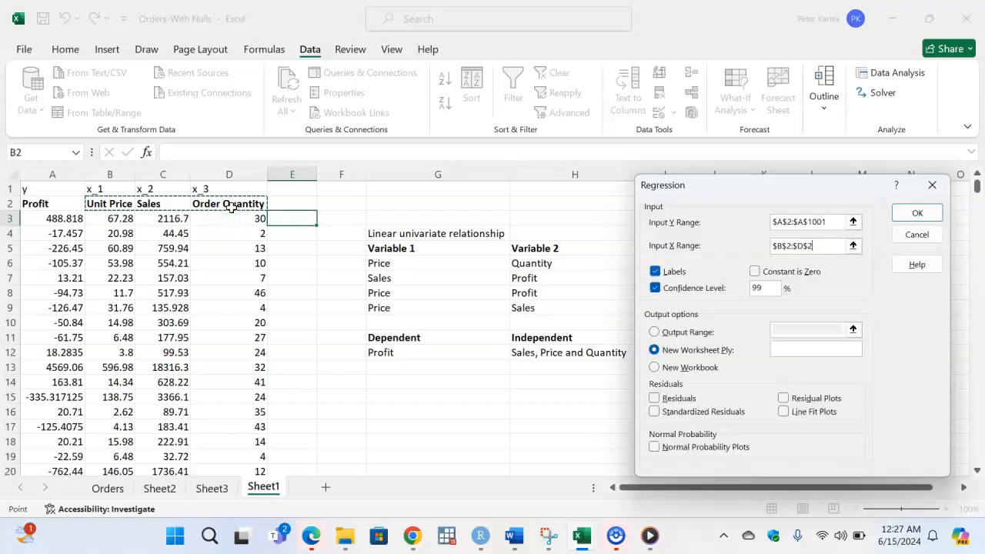
pyautogui.hotkey('ctrl', 'shift', 'Down')
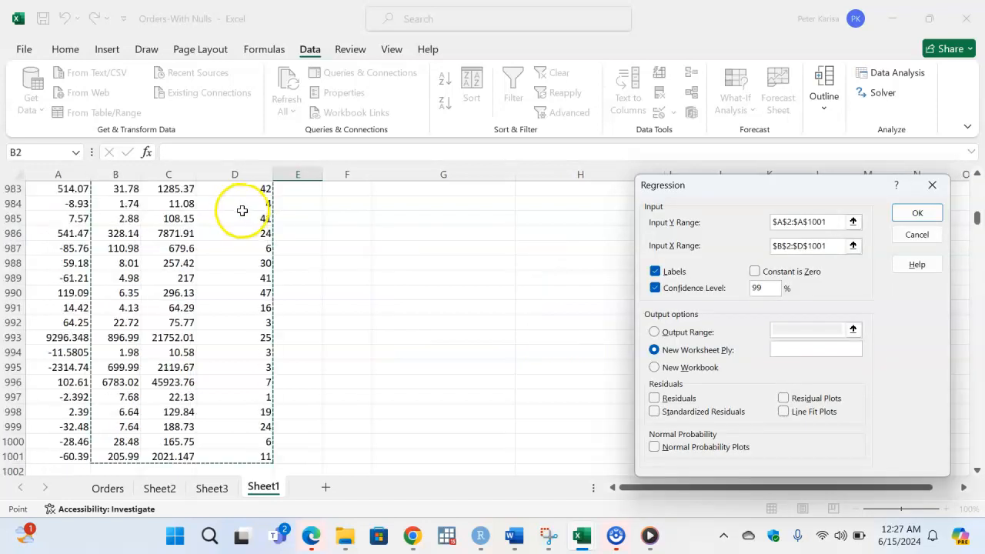
pyautogui.scroll(17, 242, 211)
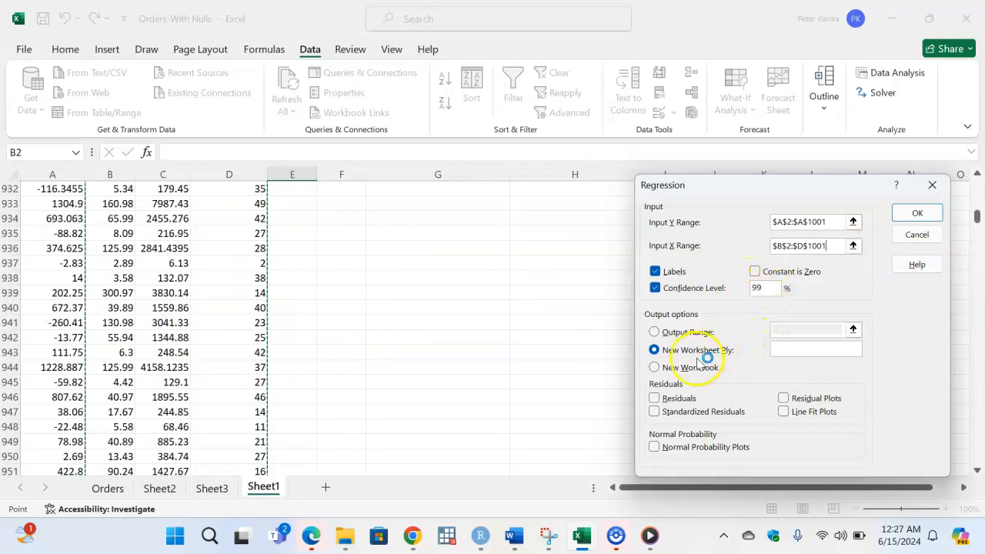
pyautogui.click(903, 214)
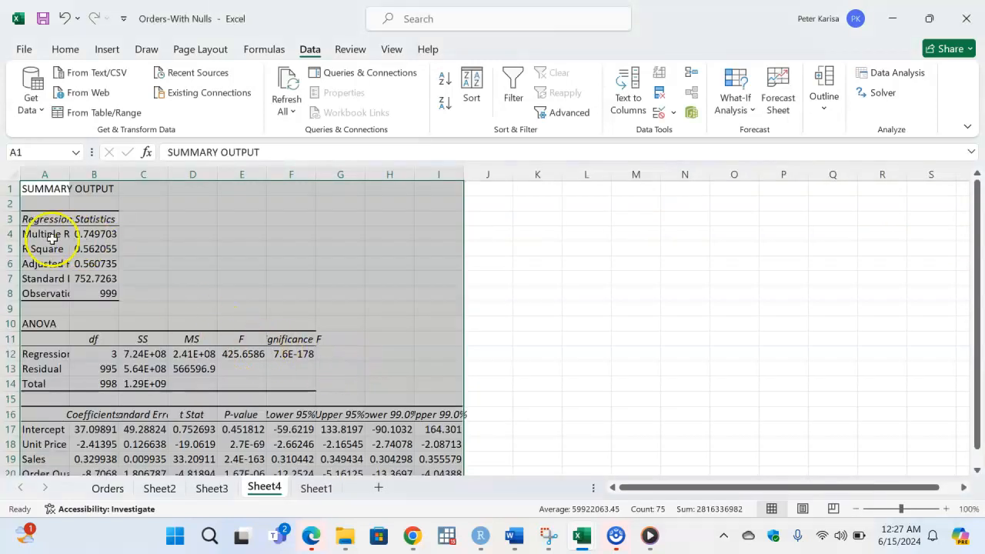
# Autofit the regression output columns and review the coefficient table for Intercept, Unit Price, Sales and Order Quantity.
pyautogui.click(9, 175)
pyautogui.doubleClick(69, 175)
pyautogui.scroll(-2, 300, 337)
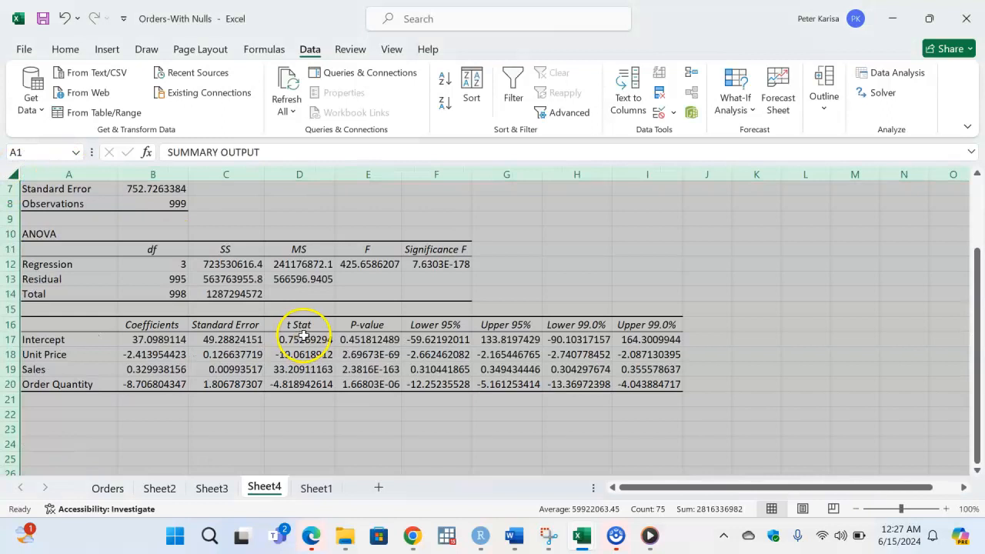
pyautogui.click(206, 342)
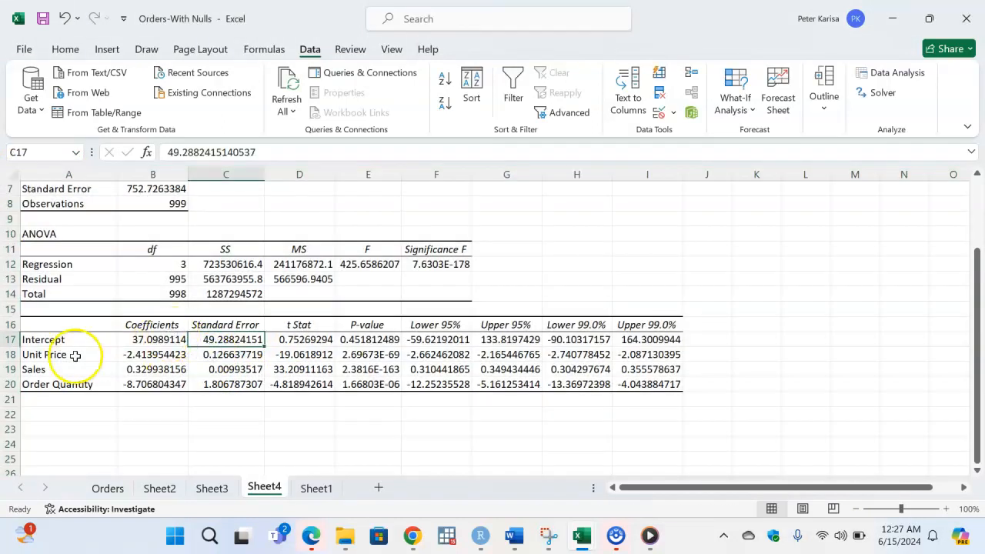
pyautogui.moveTo(55, 326); pyautogui.dragTo(637, 386)
pyautogui.click(238, 354)
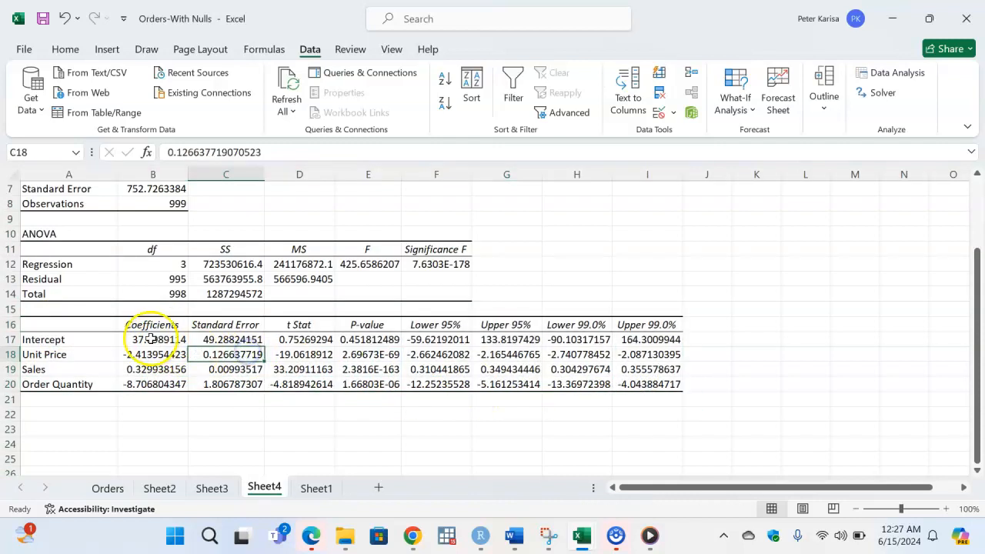
pyautogui.click(91, 353)
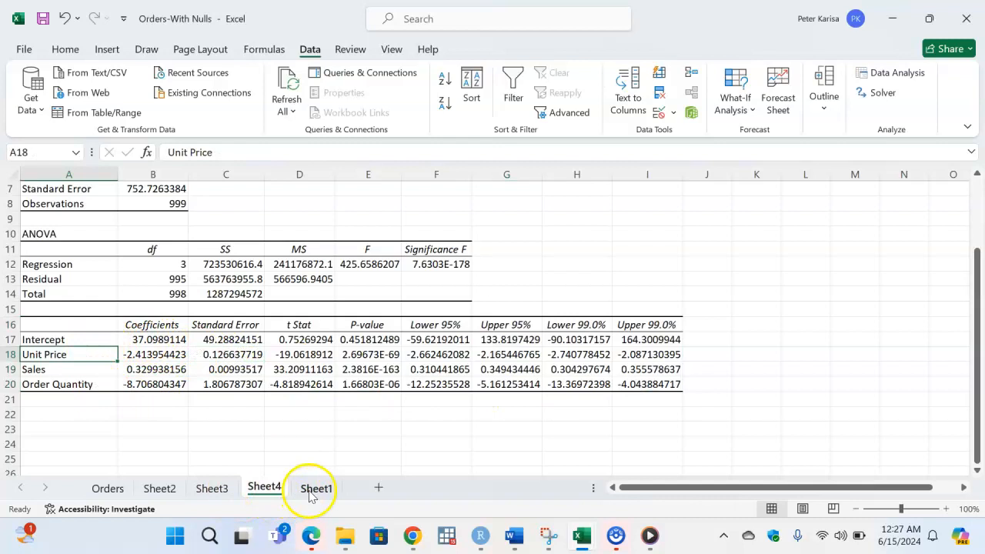
# Return to the data headers on Sheet1 and check the x_1 label above Unit Price.
pyautogui.click(316, 488)
pyautogui.scroll(10, 248, 359)
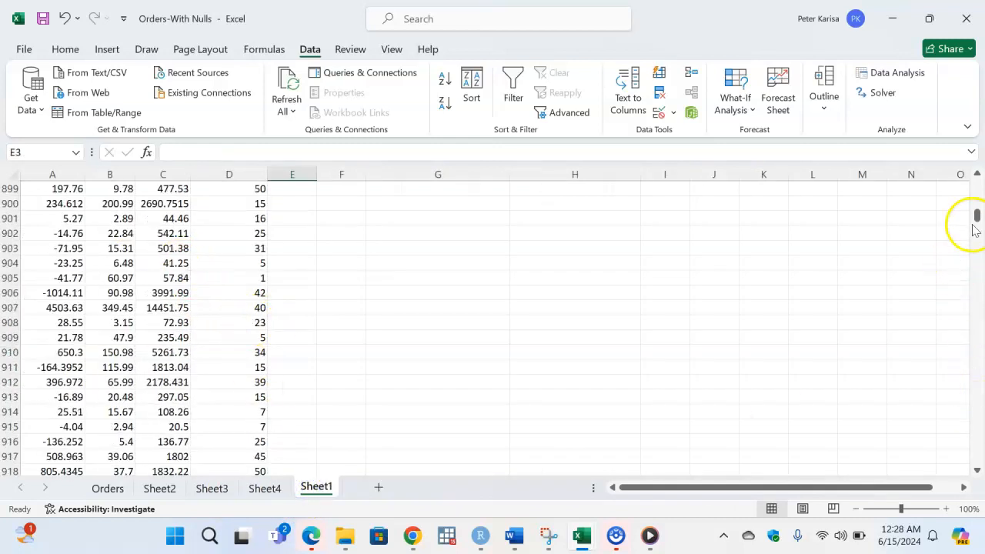
pyautogui.moveTo(975, 217); pyautogui.dragTo(977, 165)
pyautogui.click(121, 192)
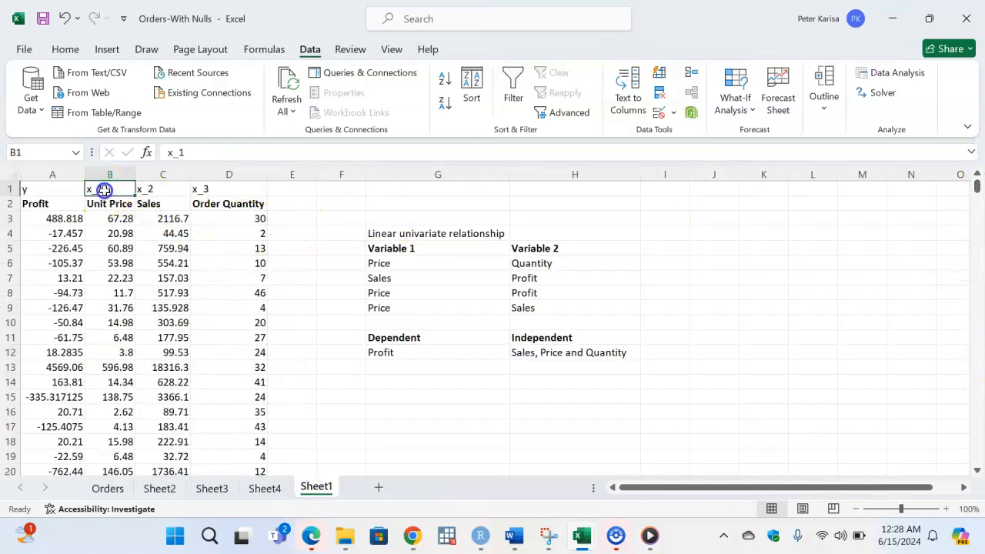
# Match Unit Price, Sales and Order Quantity in the Sheet4 coefficient table with the x_1, x_2 and x_3 labels on Sheet1.
pyautogui.click(264, 488)
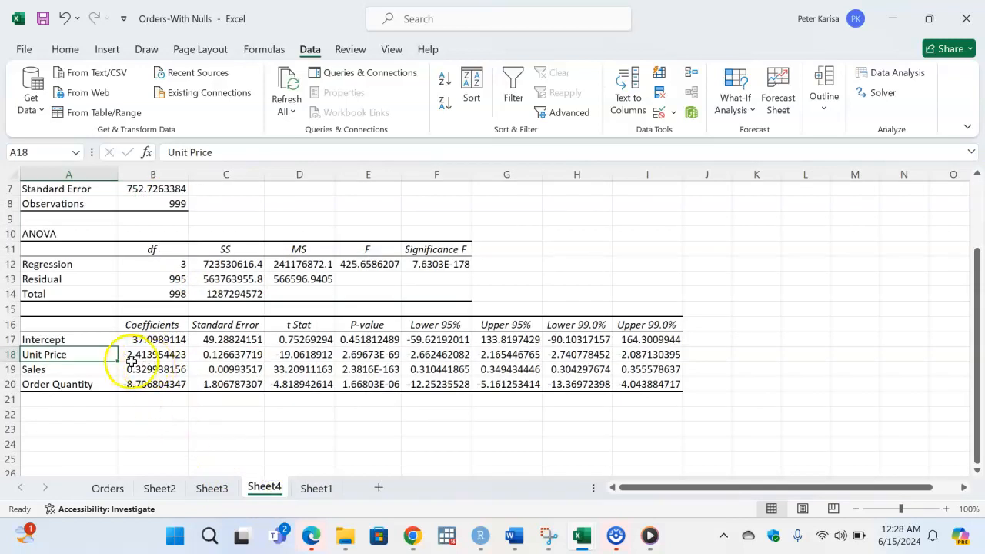
pyautogui.click(57, 369)
pyautogui.click(300, 490)
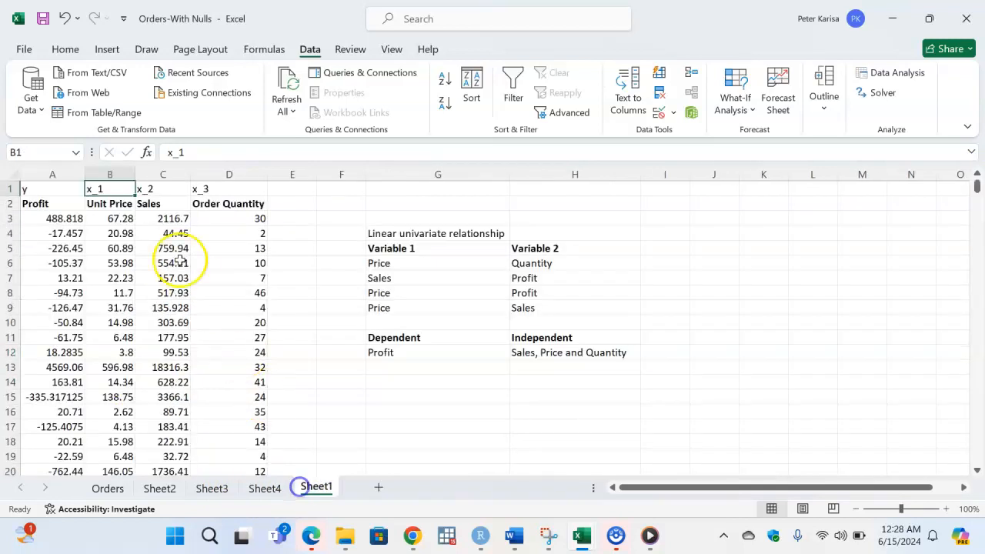
pyautogui.click(162, 188)
pyautogui.click(276, 490)
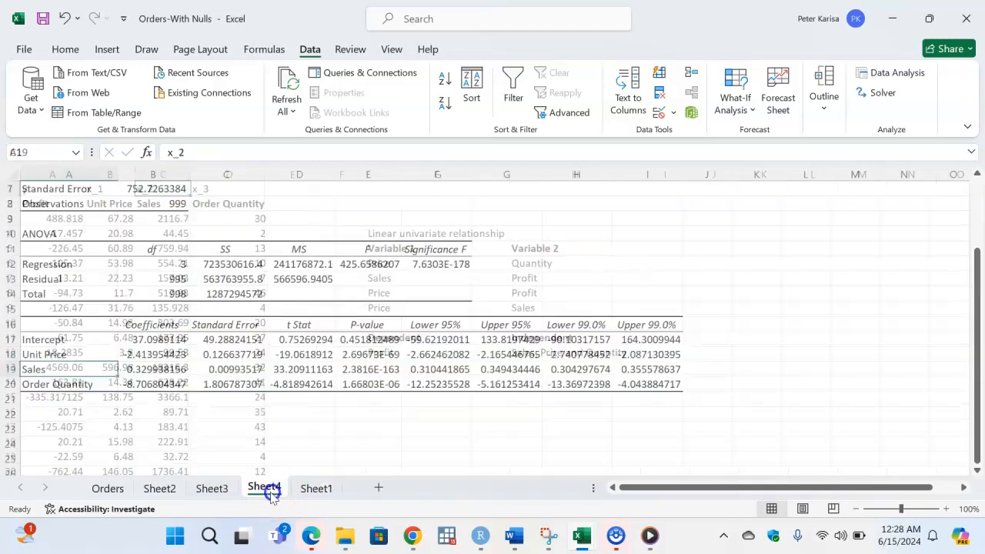
pyautogui.click(91, 387)
pyautogui.click(315, 487)
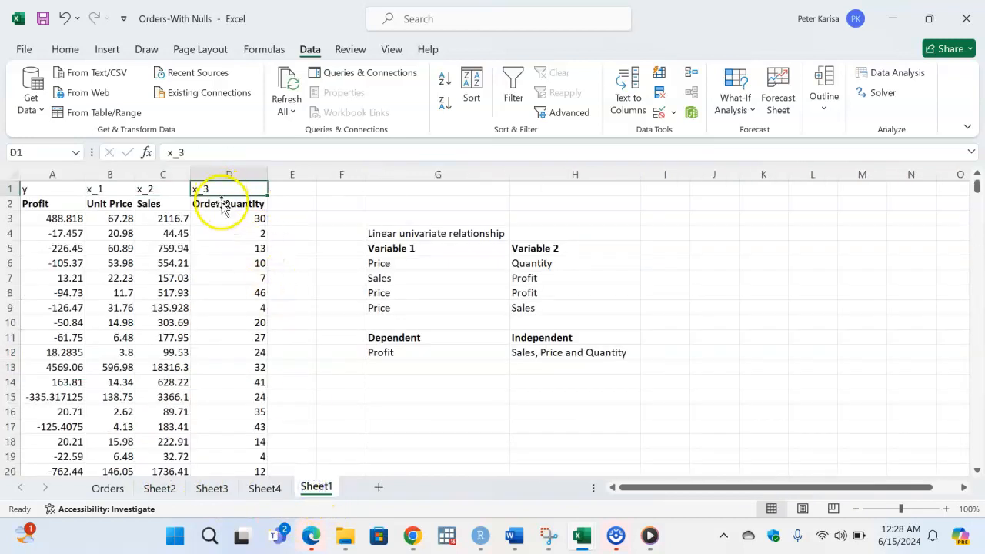
# Examine the regression coefficients on Sheet4, focusing on the Unit Price coefficient in B18.
pyautogui.click(265, 488)
pyautogui.moveTo(150, 340); pyautogui.dragTo(151, 375)
pyautogui.click(248, 358)
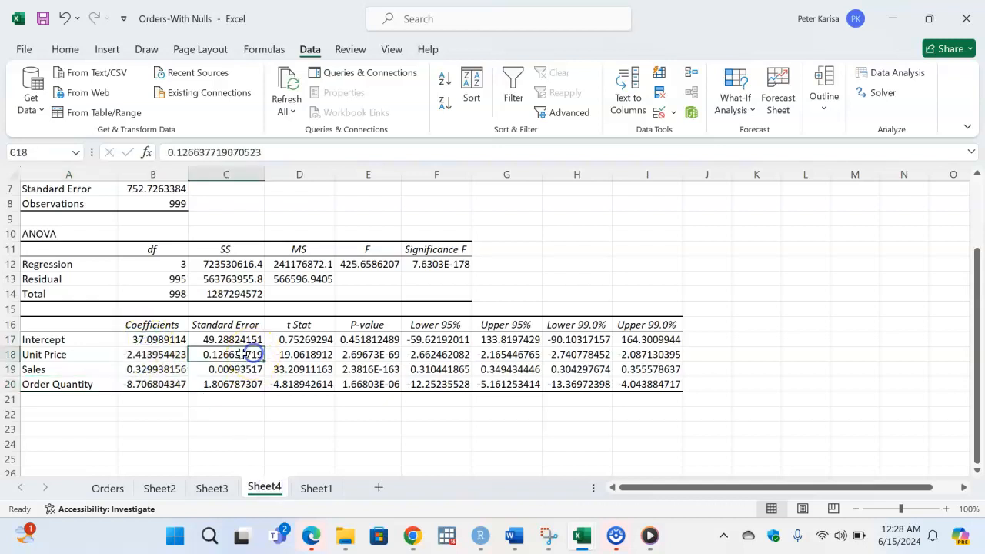
pyautogui.click(159, 356)
pyautogui.click(170, 356)
pyautogui.click(177, 350)
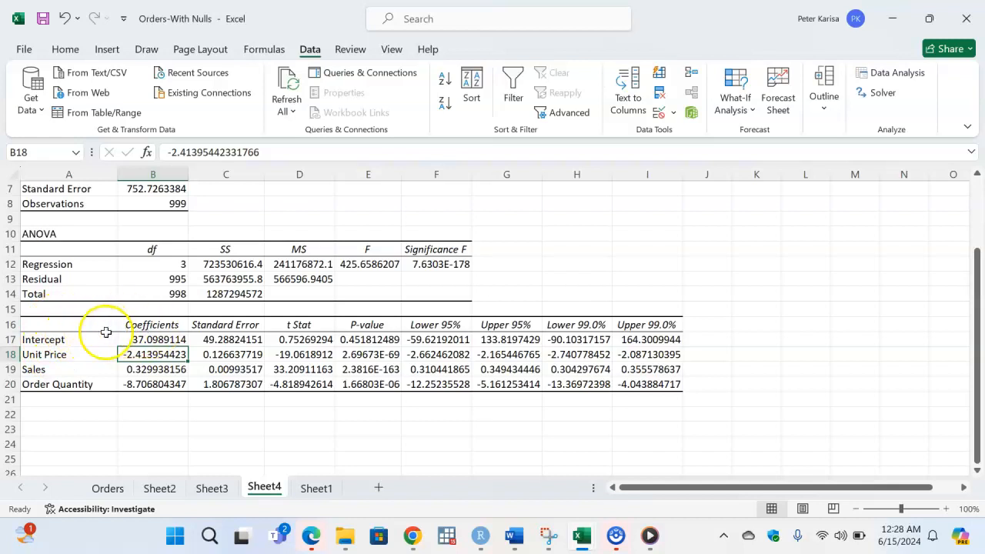
# Insert a text box below the coefficient table, spanning about rows 22 to 29, and enter Y=b_0+b_1x_1+b_2x_2+b_3x_3.
pyautogui.scroll(-2, 312, 401)
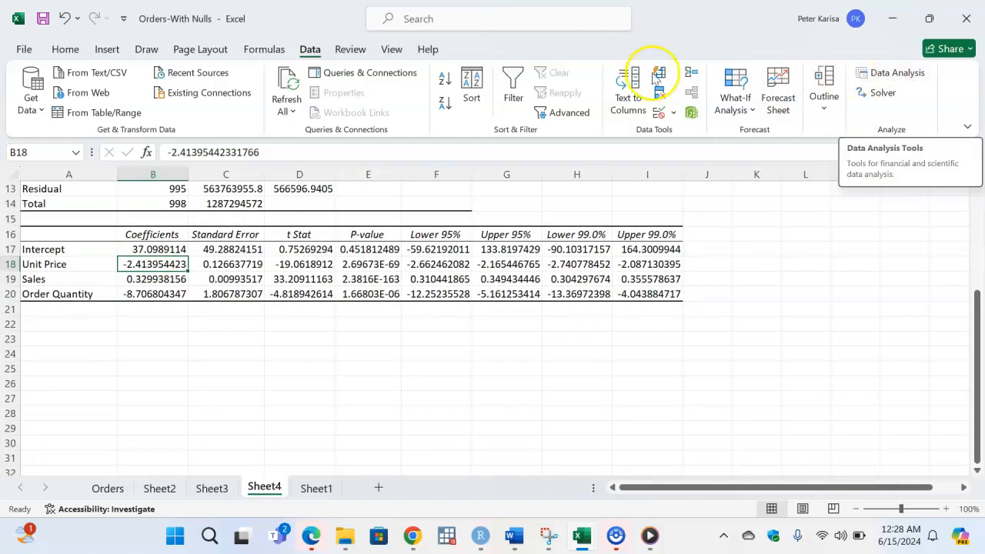
pyautogui.click(107, 49)
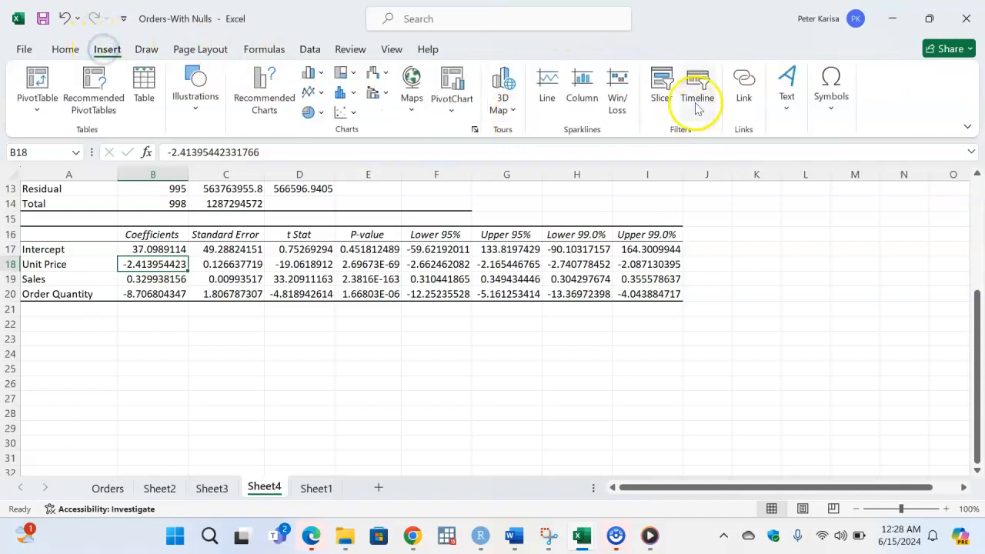
pyautogui.click(785, 86)
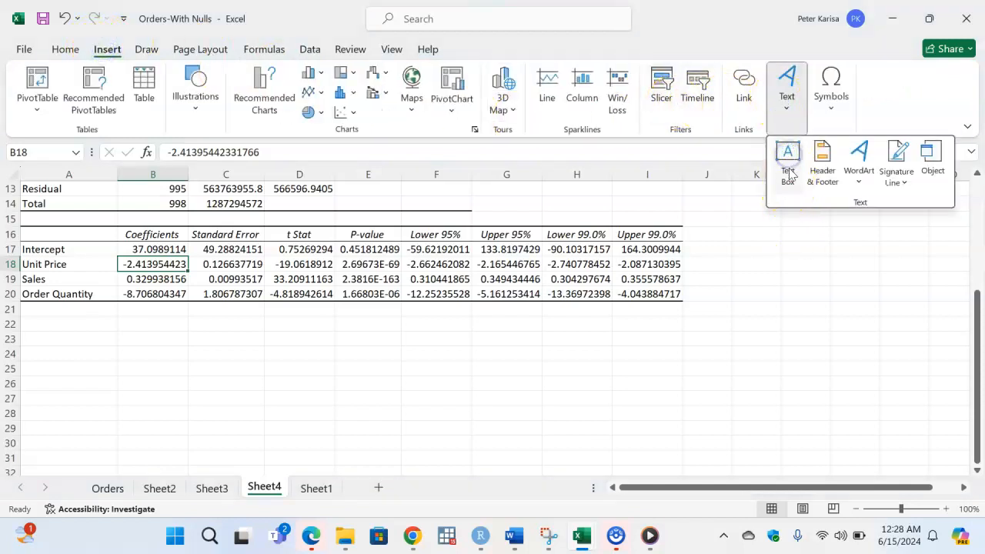
pyautogui.click(788, 154)
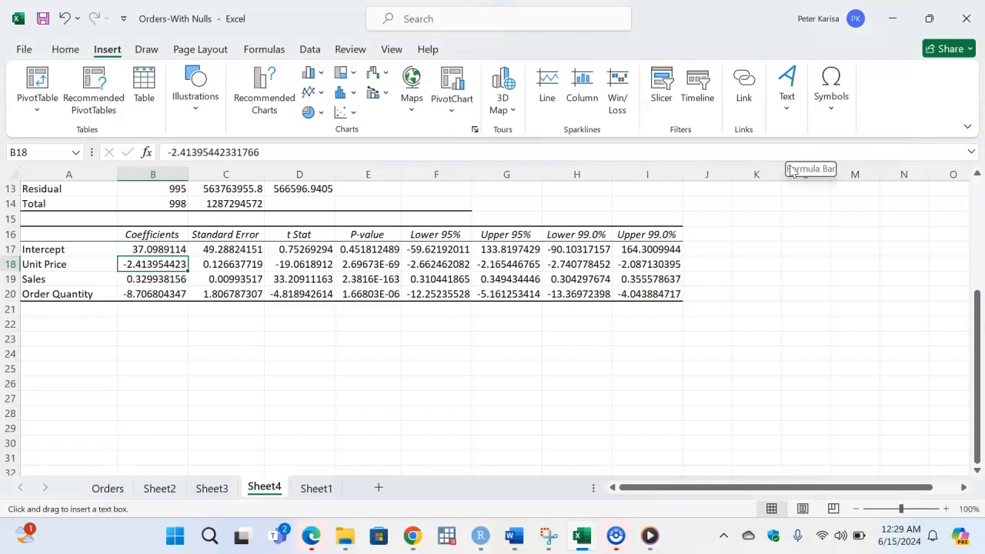
pyautogui.click(186, 322)
pyautogui.moveTo(205, 357); pyautogui.dragTo(551, 436)
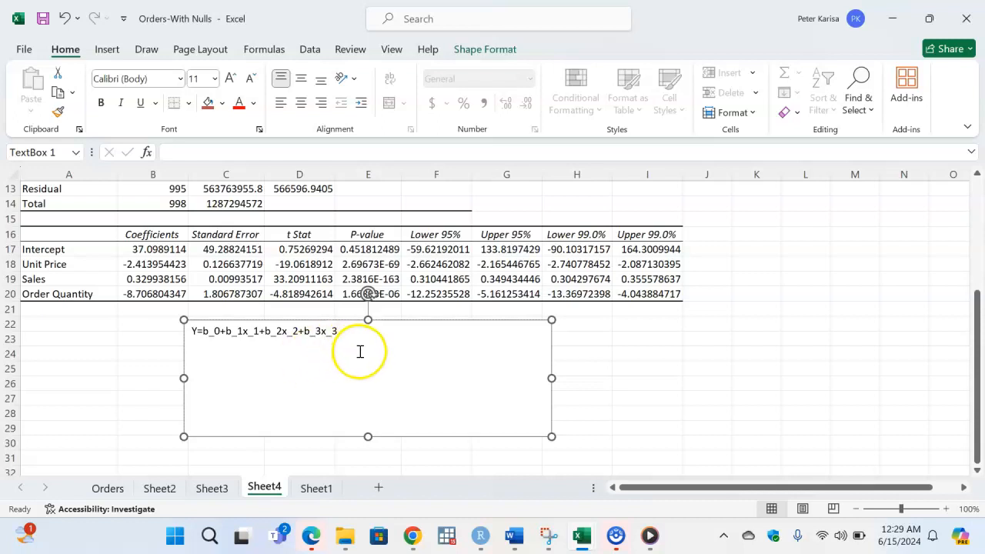
# Add an asterisk between each coefficient and its variable so the text reads Y=b_0+b_1*x_1+b_2*x_2+b_3*x_3.
pyautogui.click(243, 331)
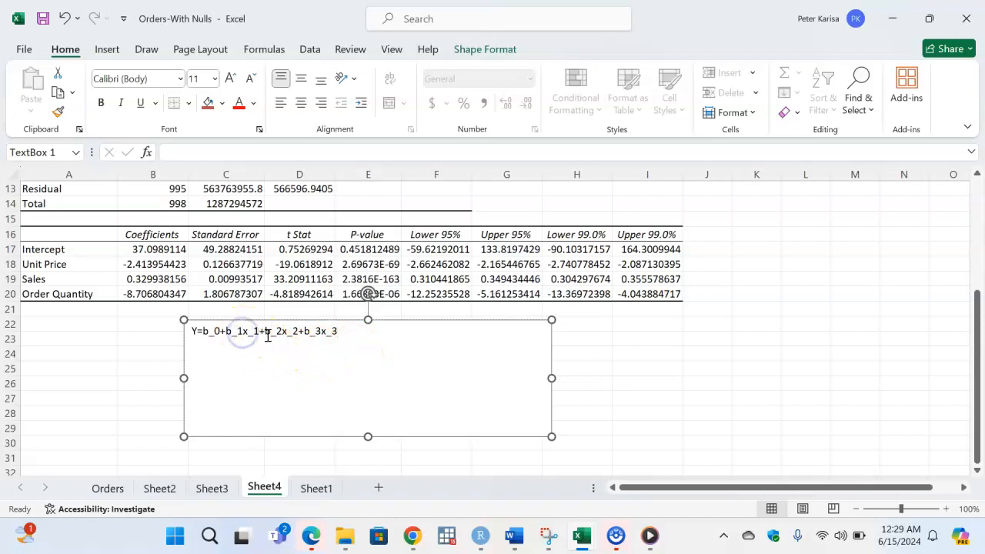
pyautogui.write('*')
pyautogui.click(317, 332)
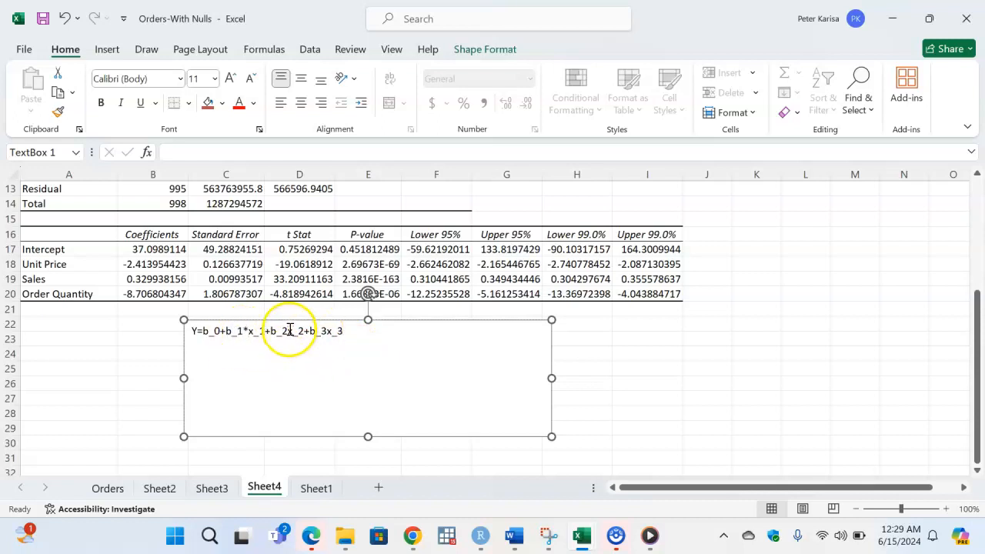
pyautogui.write('*')
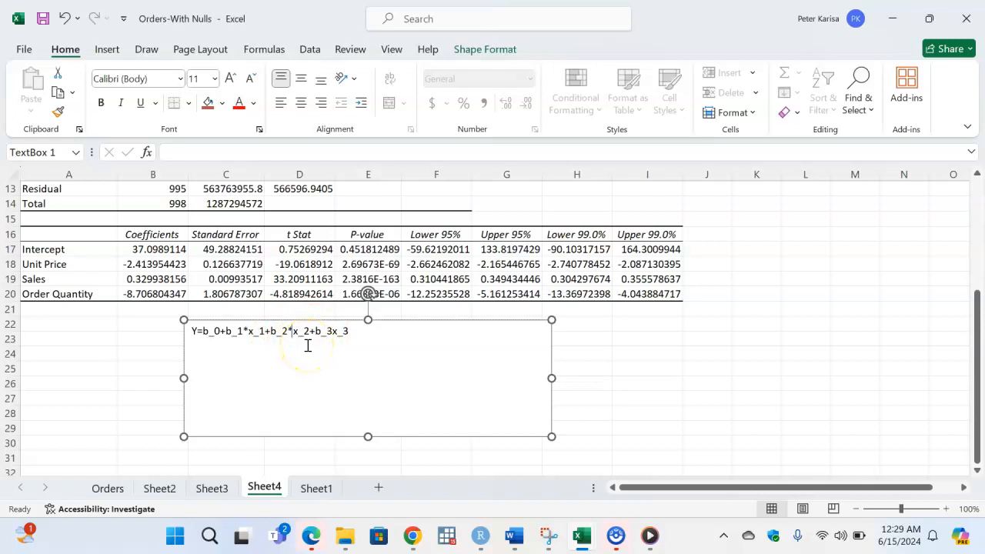
pyautogui.click(330, 334)
pyautogui.write('*')
pyautogui.moveTo(355, 333); pyautogui.dragTo(192, 337)
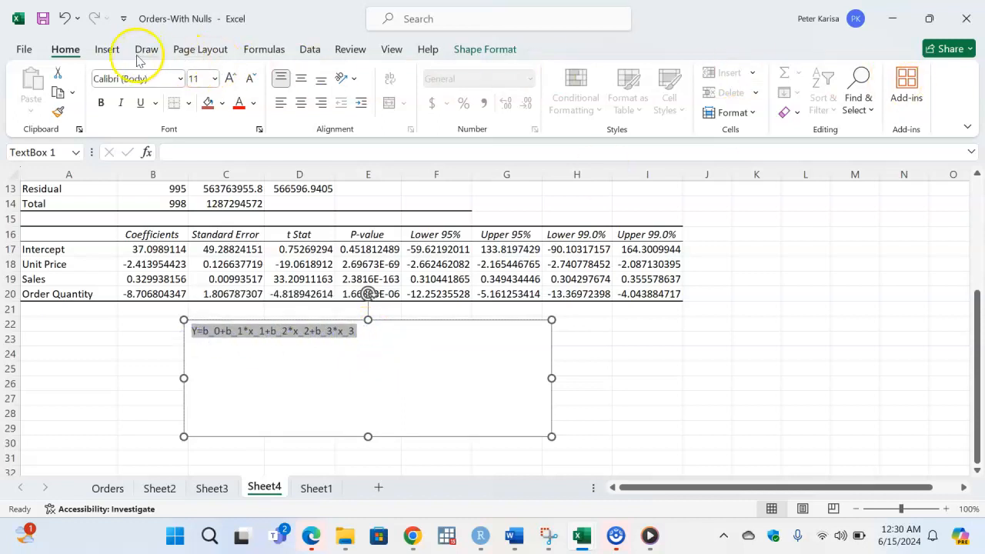
pyautogui.click(108, 51)
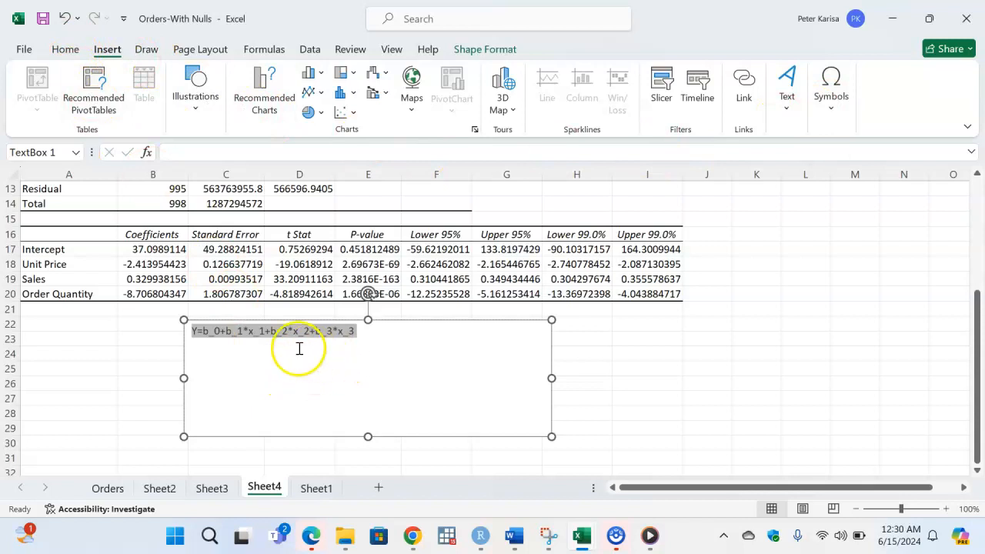
pyautogui.click(65, 49)
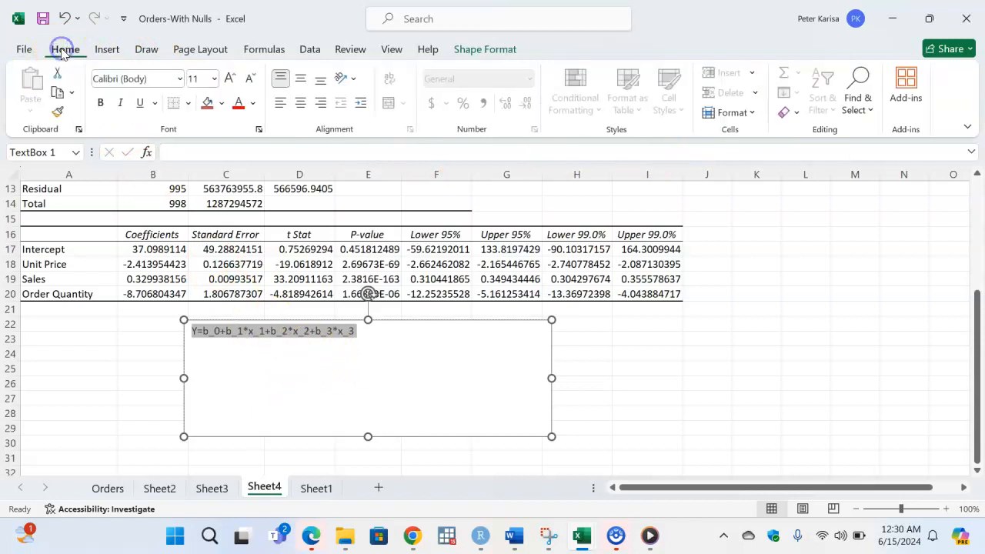
pyautogui.click(370, 378)
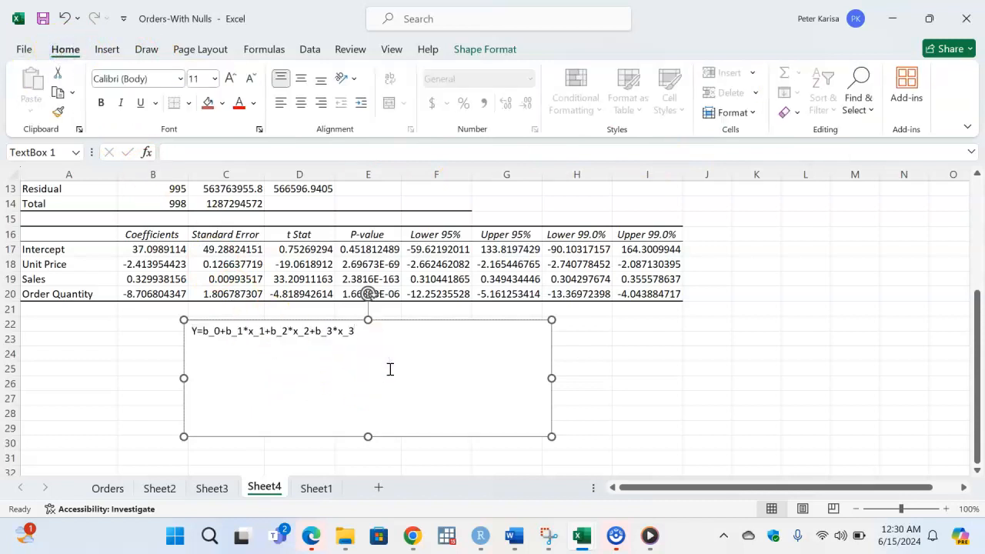
# Append a plus sign to the end of the regression formula in the text box.
pyautogui.click(367, 333)
pyautogui.click(107, 49)
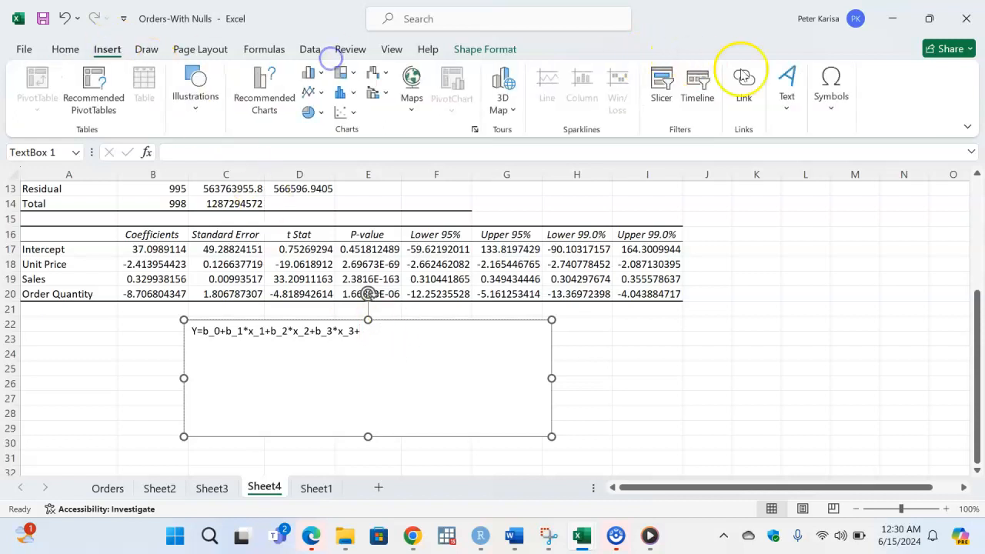
pyautogui.click(833, 112)
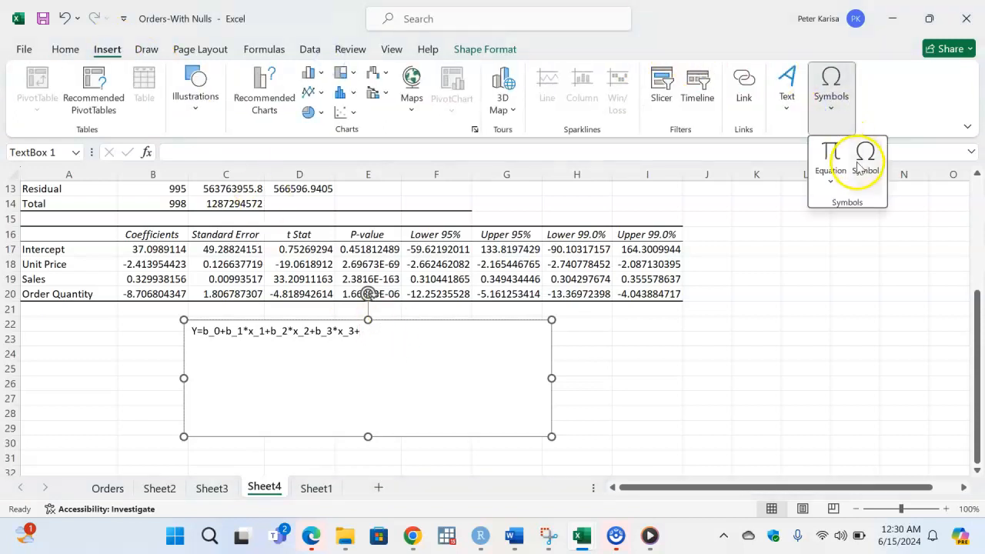
pyautogui.click(399, 365)
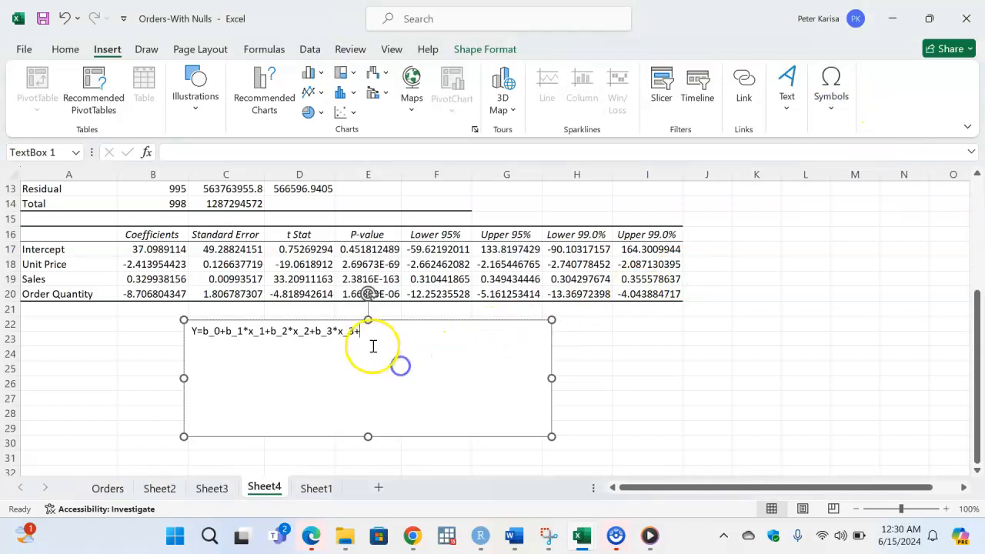
# Convert the formula text from Y through x_3 into a new equation, leaving out the trailing plus sign.
pyautogui.moveTo(357, 336); pyautogui.dragTo(240, 334)
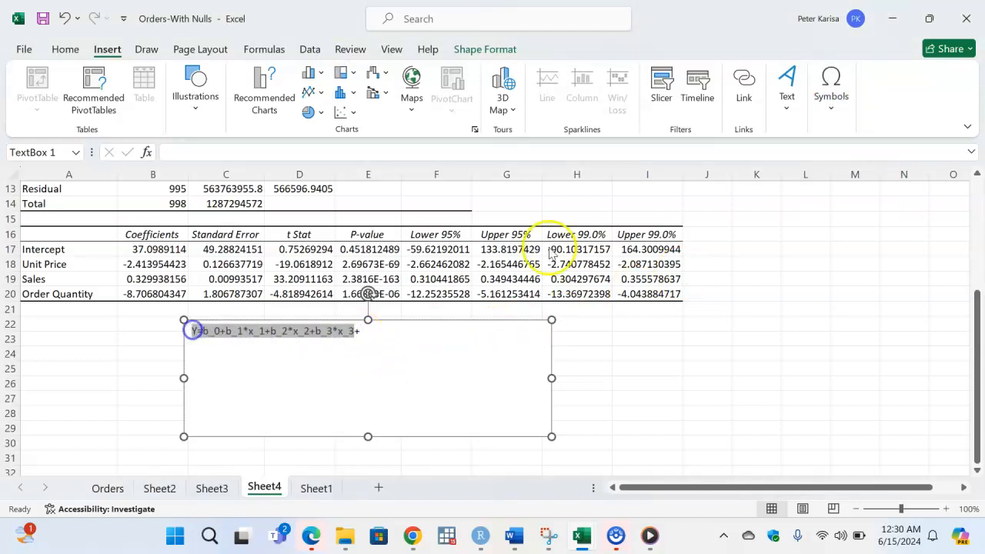
pyautogui.click(832, 123)
pyautogui.click(831, 171)
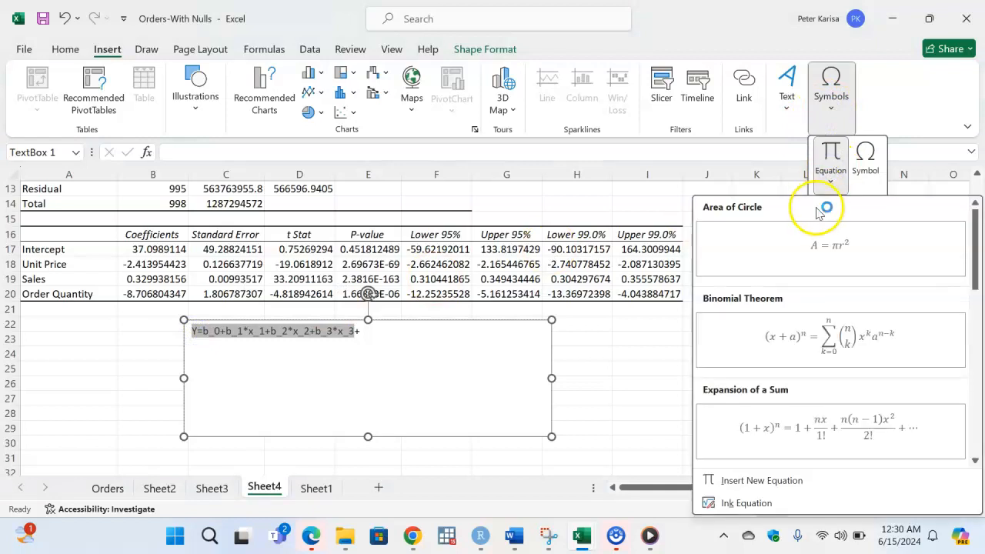
pyautogui.click(831, 184)
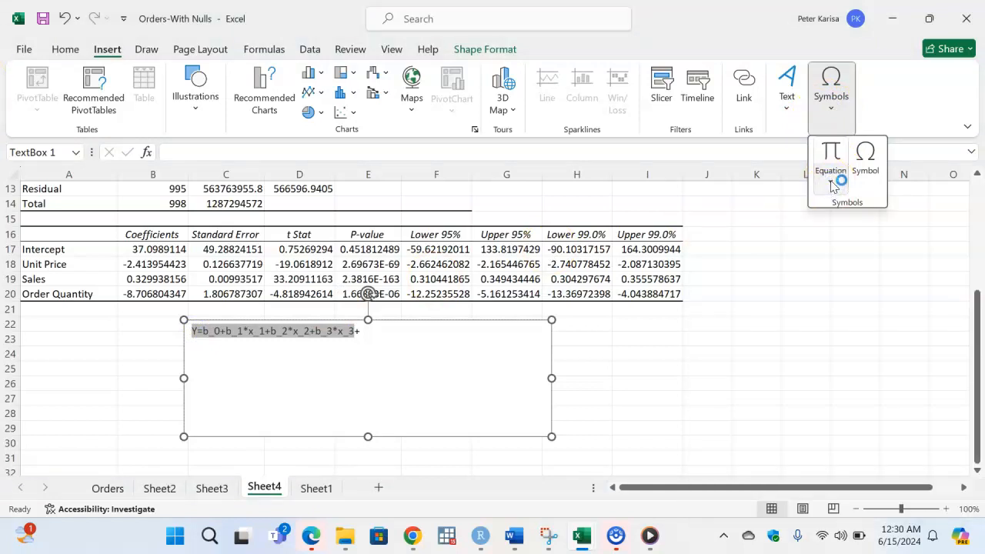
pyautogui.click(831, 182)
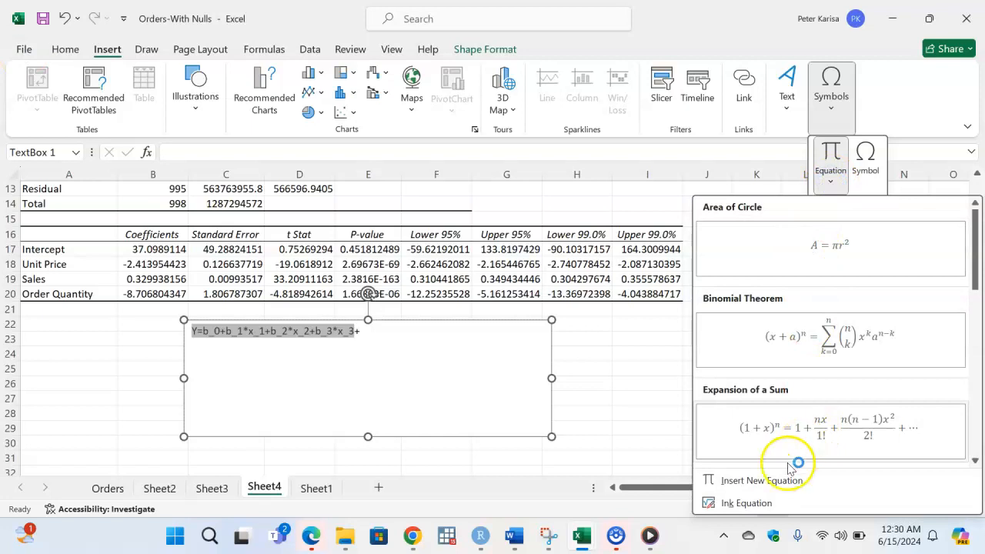
pyautogui.click(784, 480)
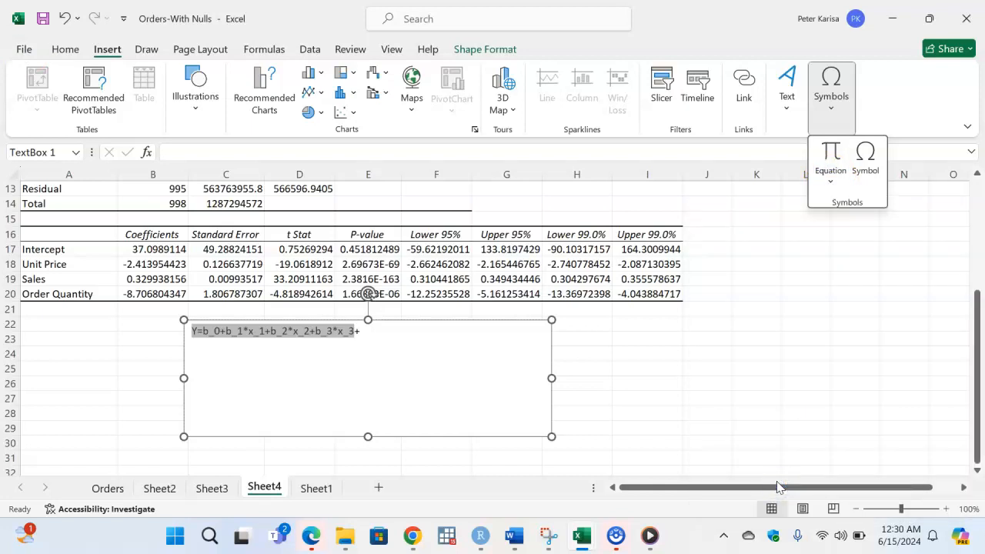
pyautogui.click(391, 332)
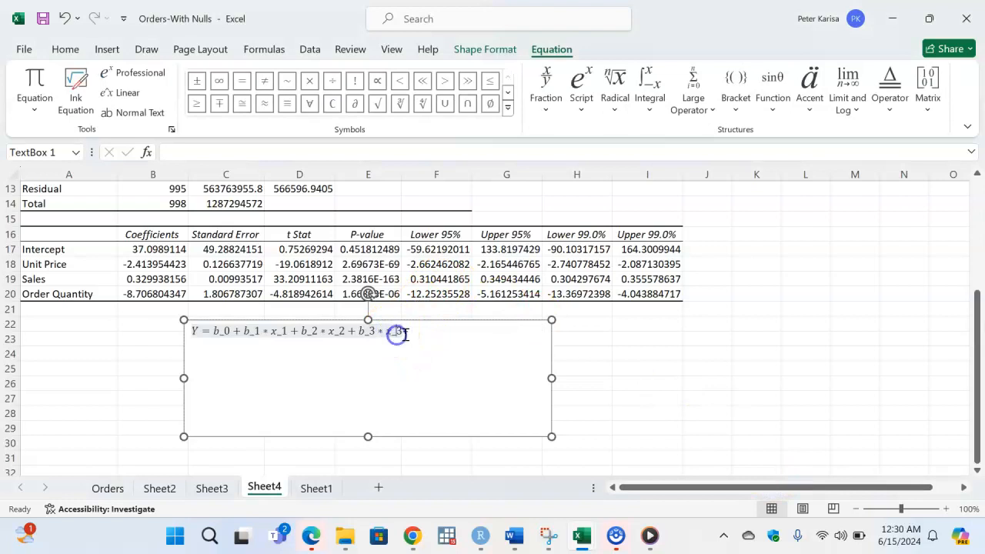
# Browse the symbol set for an error-term character, close it, and write "error term" after the plus sign with "Profit =" on the next line.
pyautogui.click(406, 330)
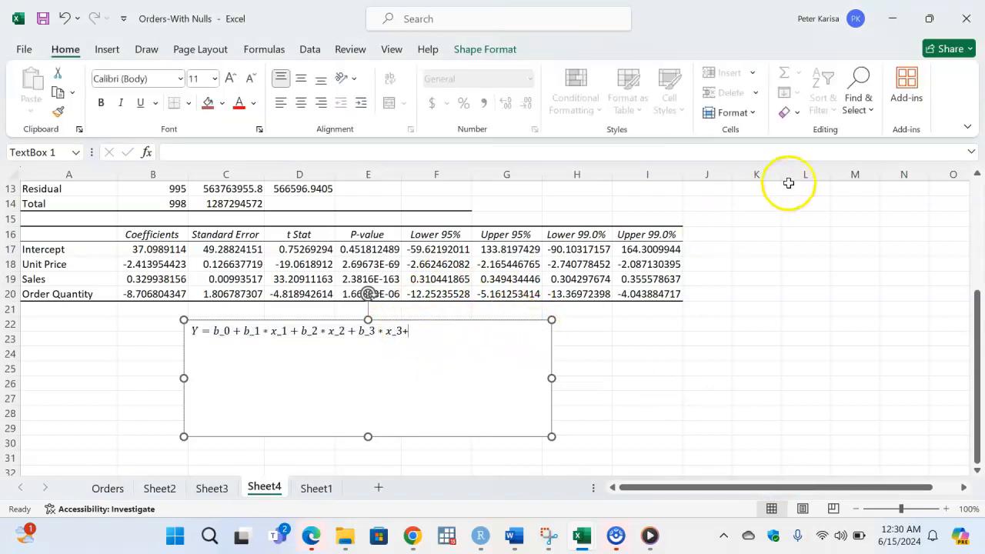
pyautogui.click(107, 48)
pyautogui.click(829, 112)
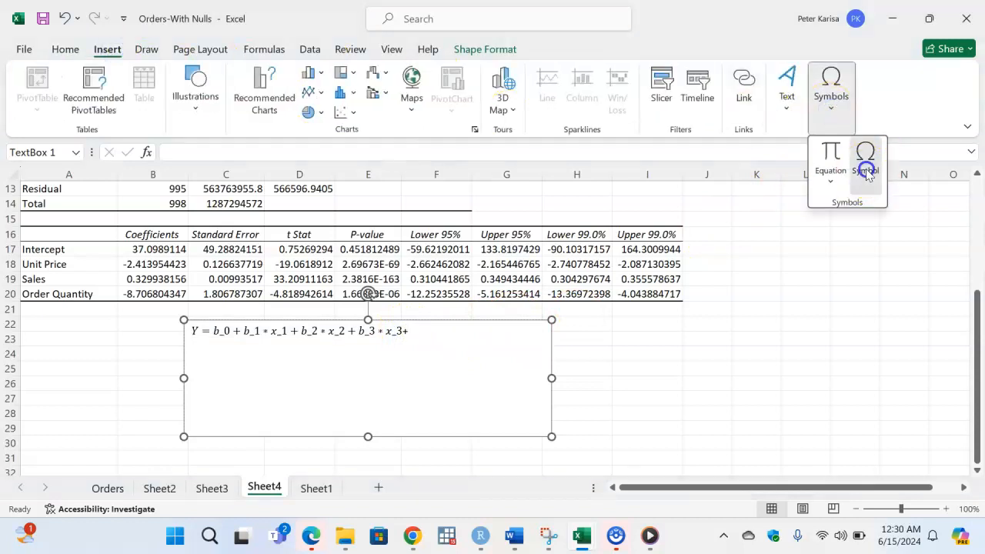
pyautogui.click(866, 168)
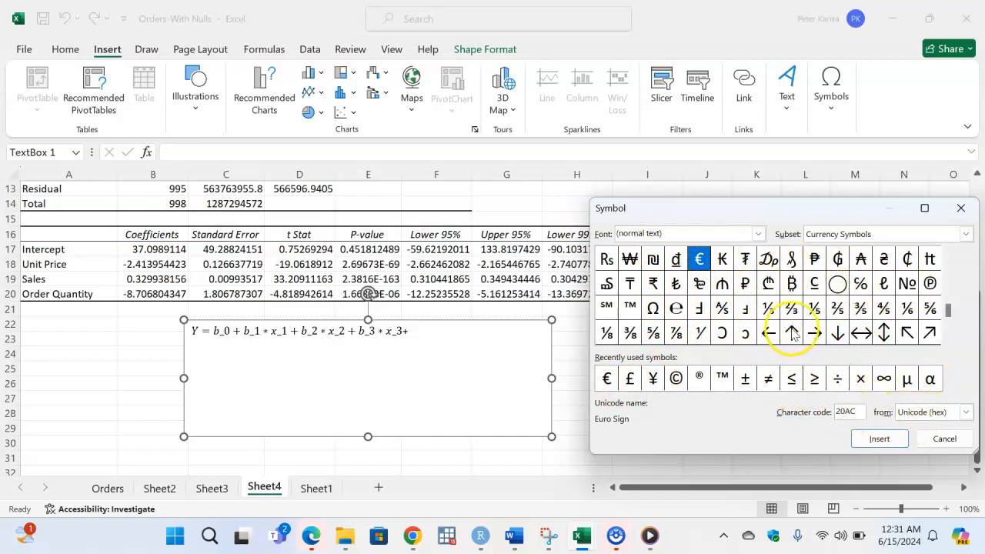
pyautogui.moveTo(947, 309); pyautogui.dragTo(951, 341)
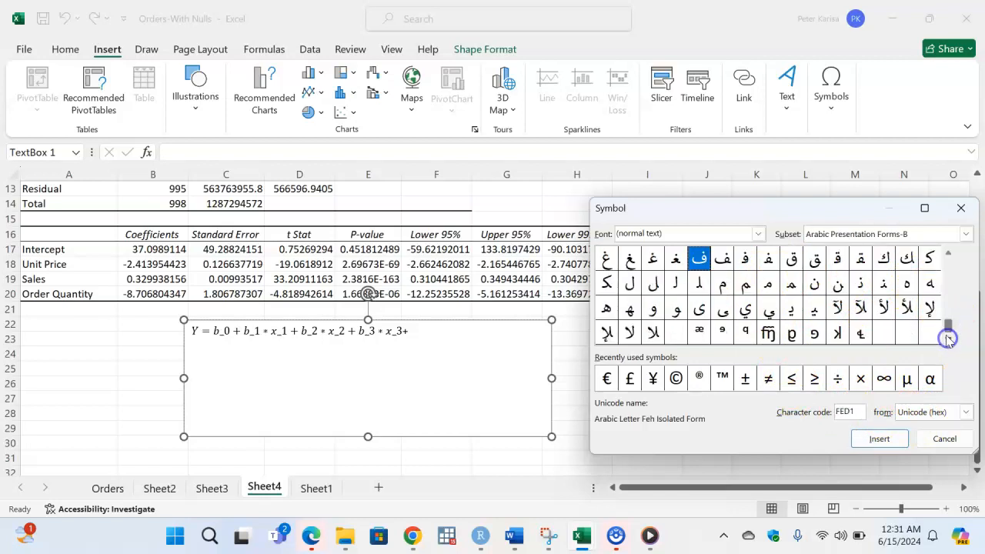
pyautogui.click(944, 439)
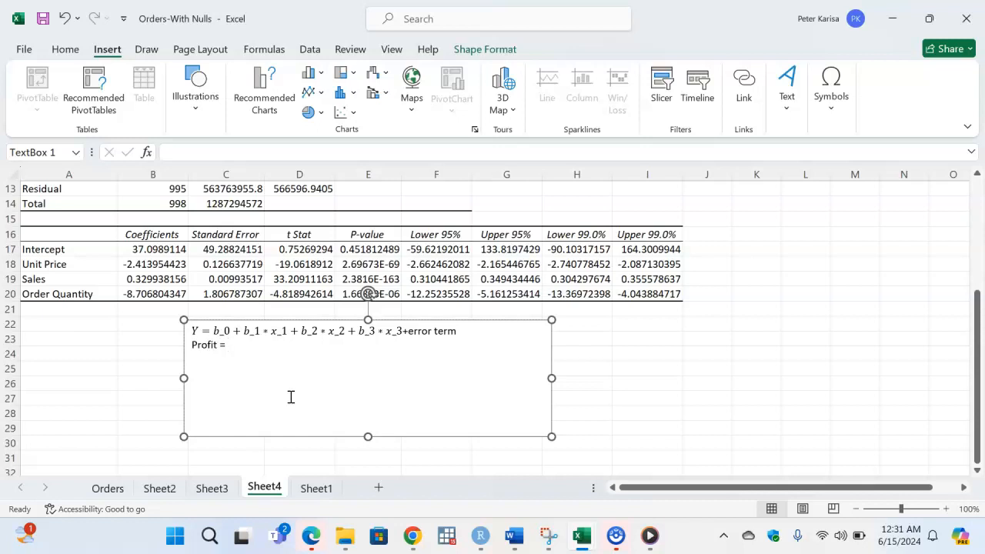
# Copy the Intercept coefficient and paste it as text only after "Profit =" in the text box, followed by a plus sign.
pyautogui.click(291, 363)
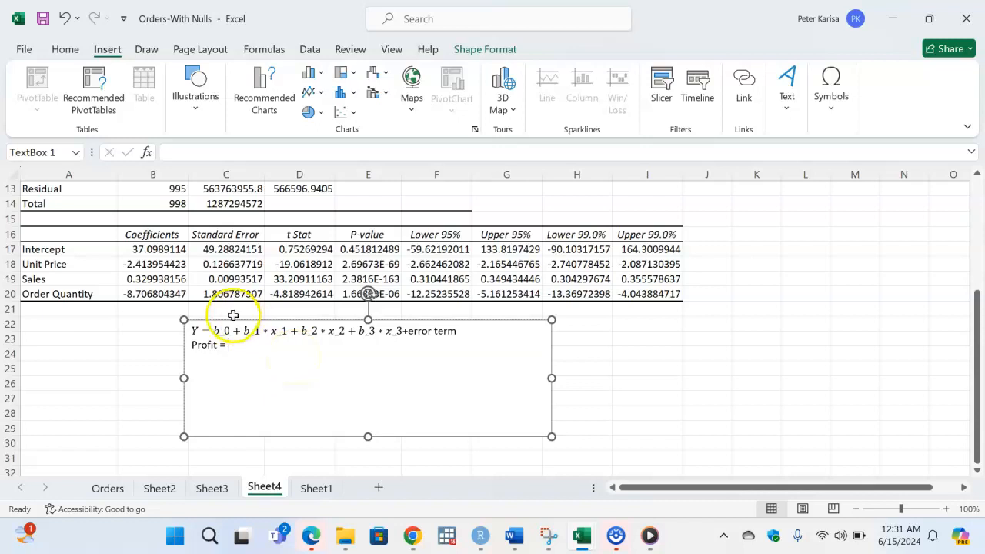
pyautogui.click(151, 262)
pyautogui.click(149, 249)
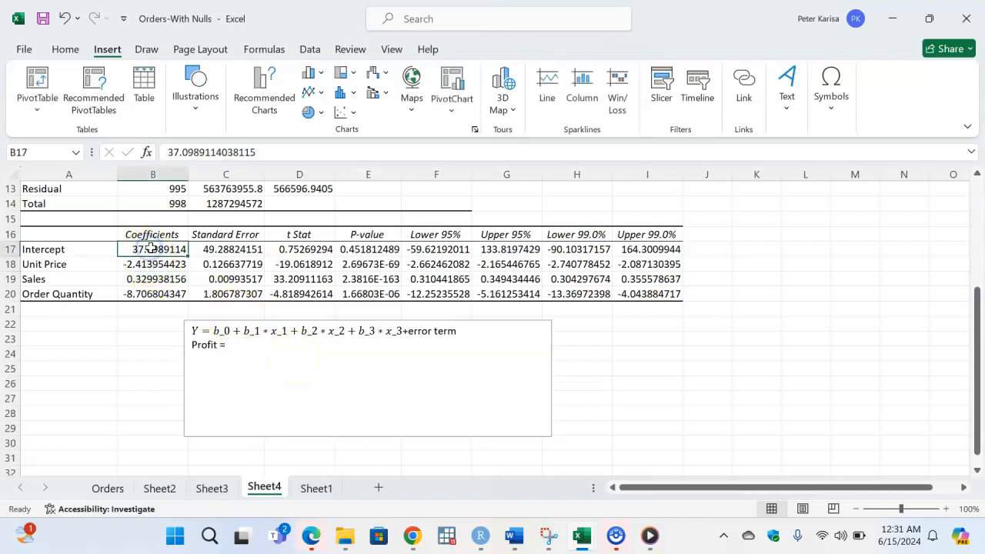
pyautogui.hotkey('ctrl', 'c')
pyautogui.click(233, 344)
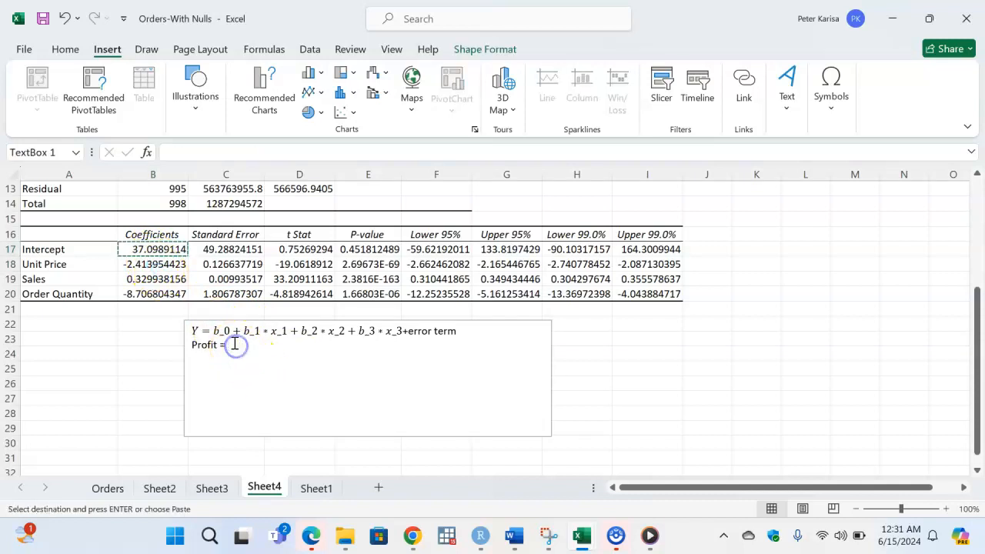
pyautogui.rightClick(233, 344)
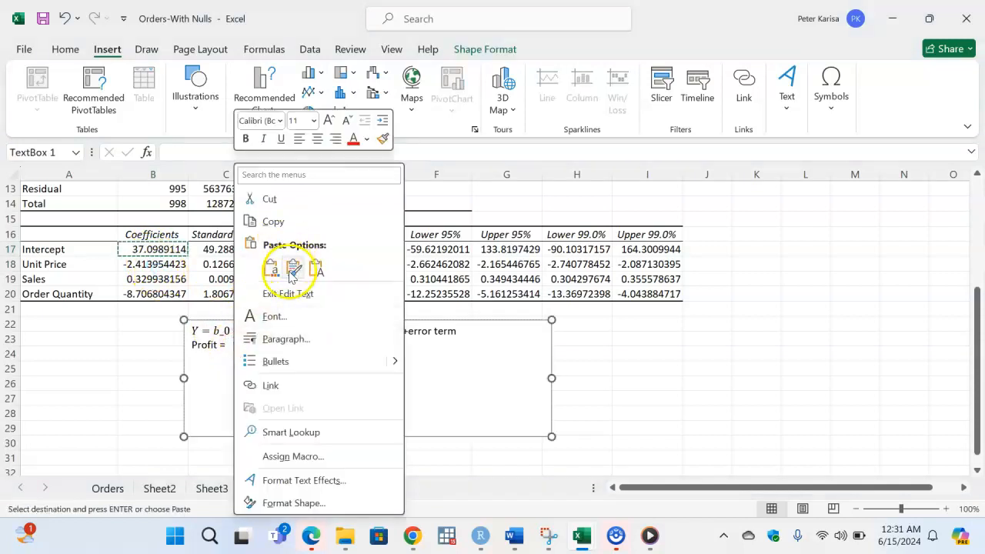
pyautogui.click(316, 268)
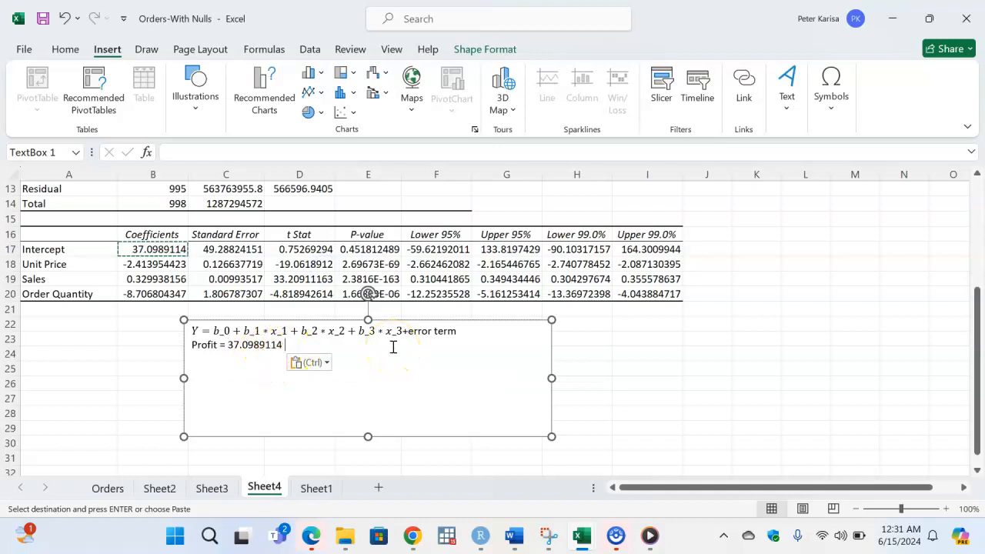
pyautogui.write('+')
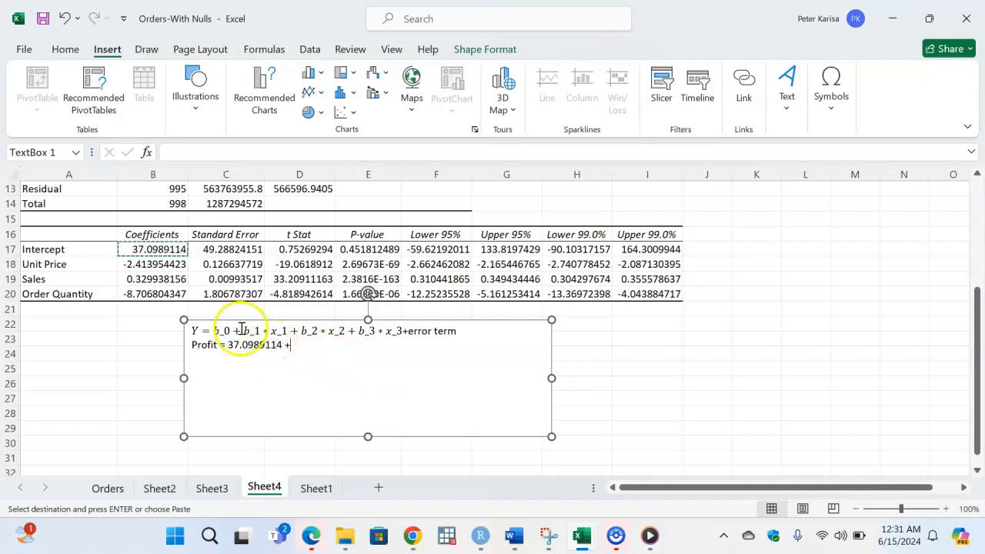
# Copy the Unit Price coefficient to the end of the Profit line and write "Unit Price+" after it.
pyautogui.click(149, 265)
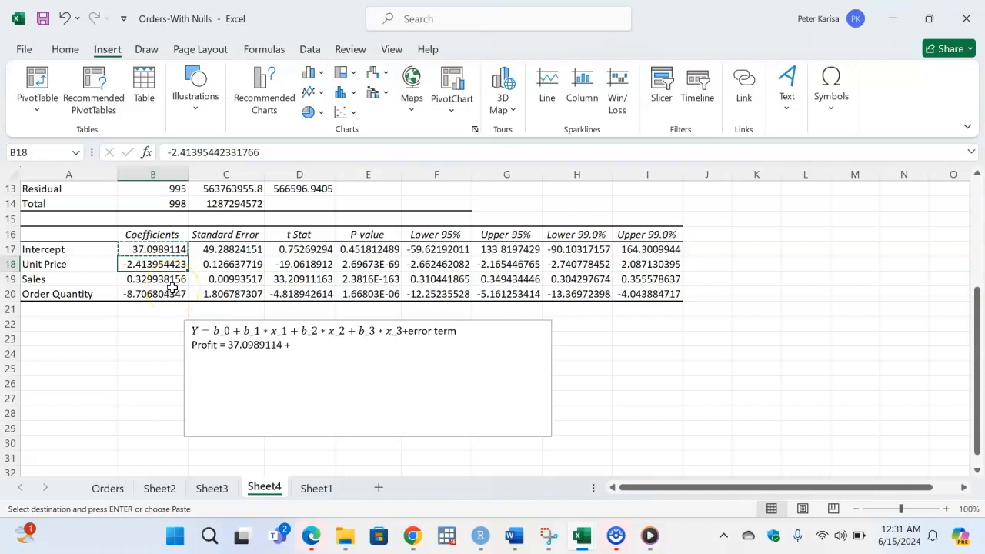
pyautogui.hotkey('ctrl', 'c')
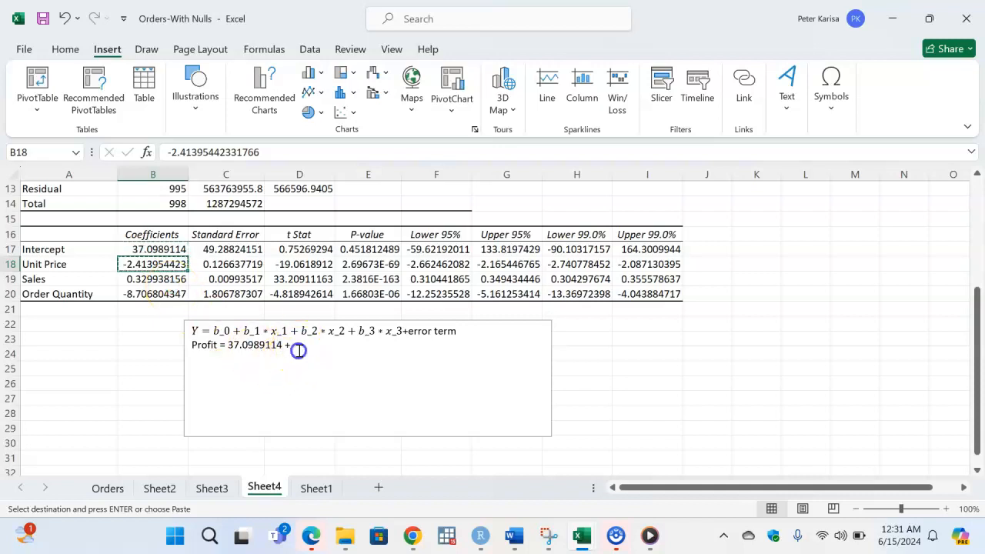
pyautogui.click(299, 345)
pyautogui.hotkey('ctrl', 'v')
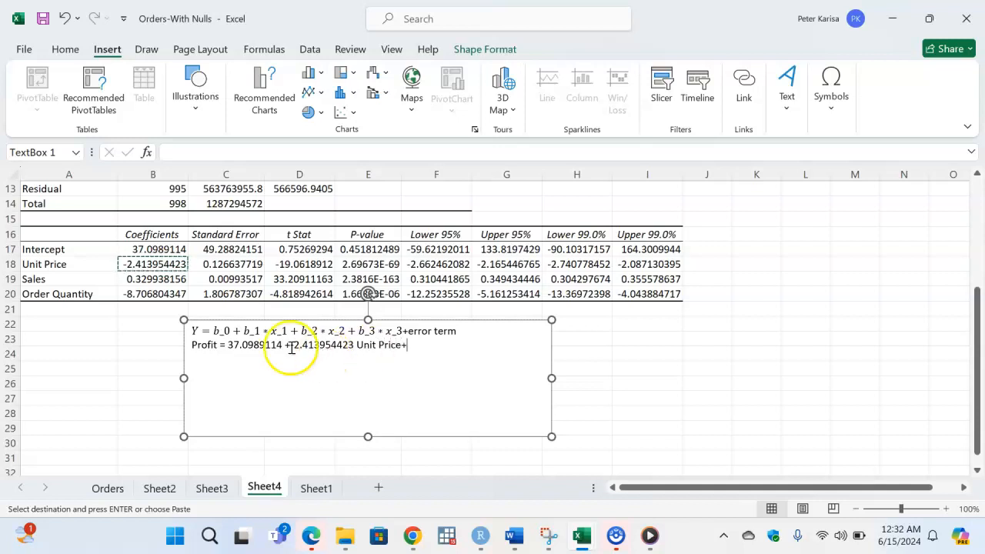
# Copy the Sales coefficient to the end of the Profit line and add an asterisk after it.
pyautogui.click(144, 278)
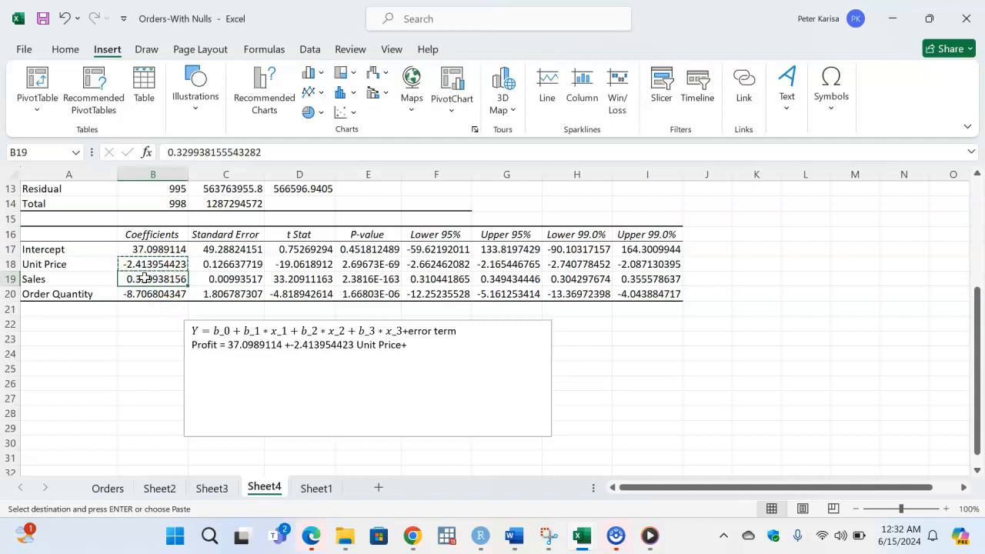
pyautogui.hotkey('ctrl', 'c')
pyautogui.click(408, 344)
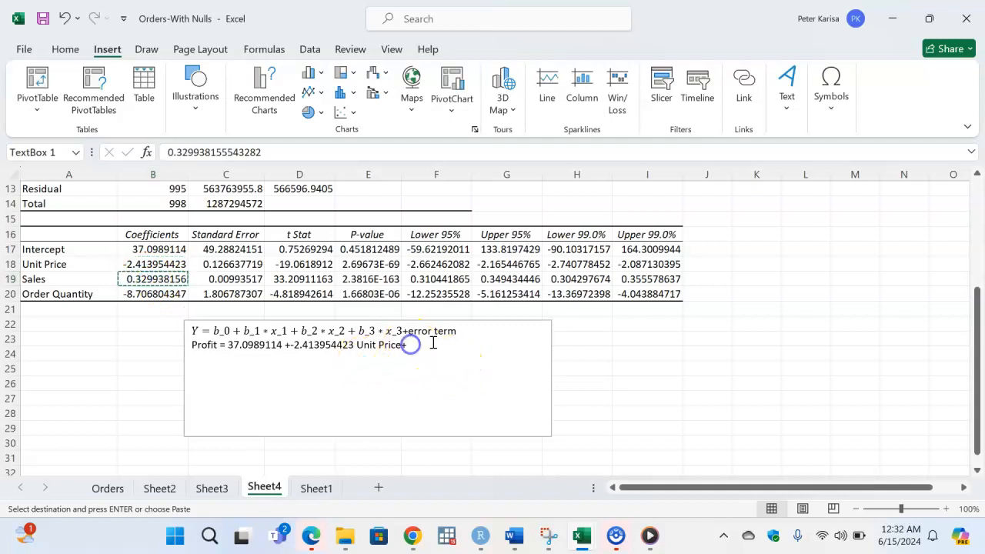
pyautogui.hotkey('ctrl', 'v')
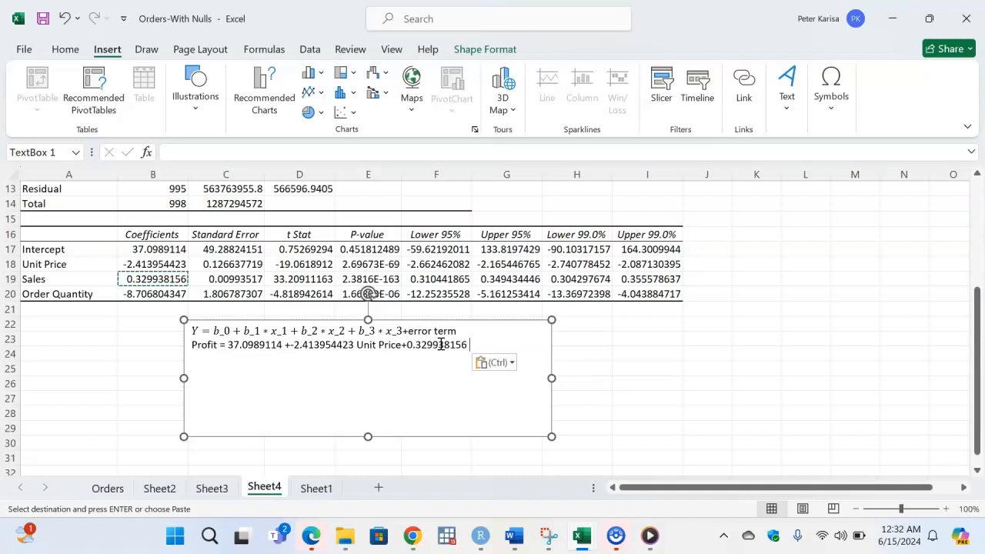
pyautogui.write('*')
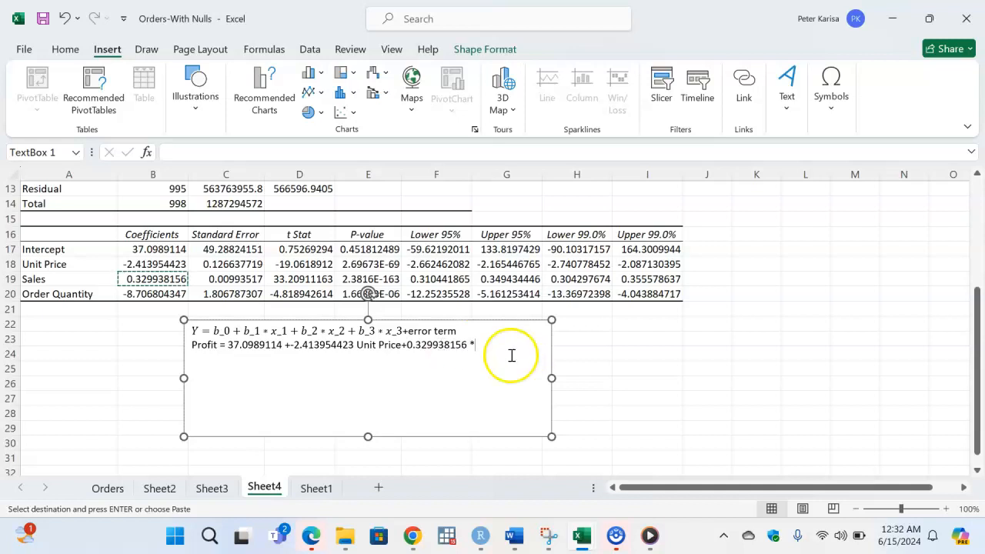
# Replace the space before "Unit Price" with an asterisk and delete the plus sign in front of -2.413954423.
pyautogui.click(356, 345)
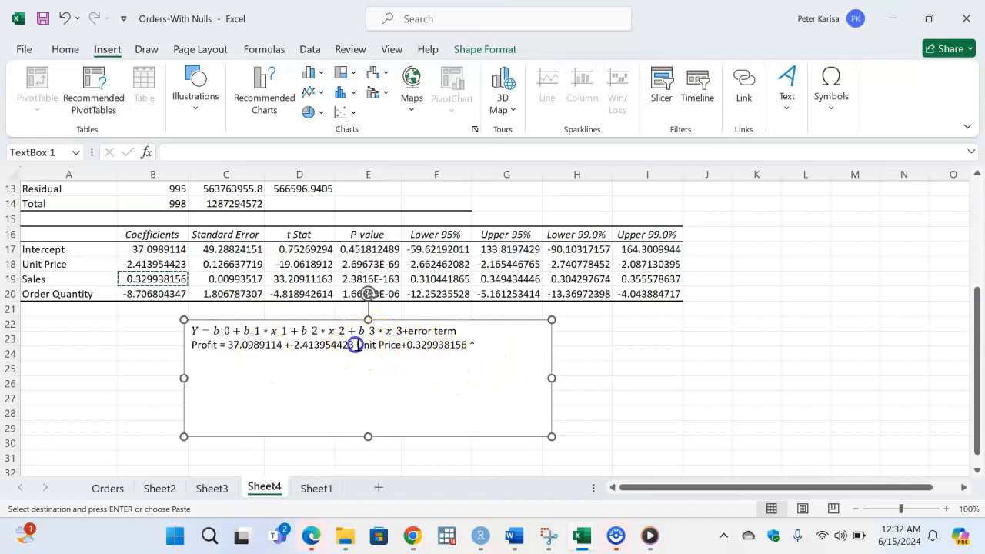
pyautogui.press('BackSpace')
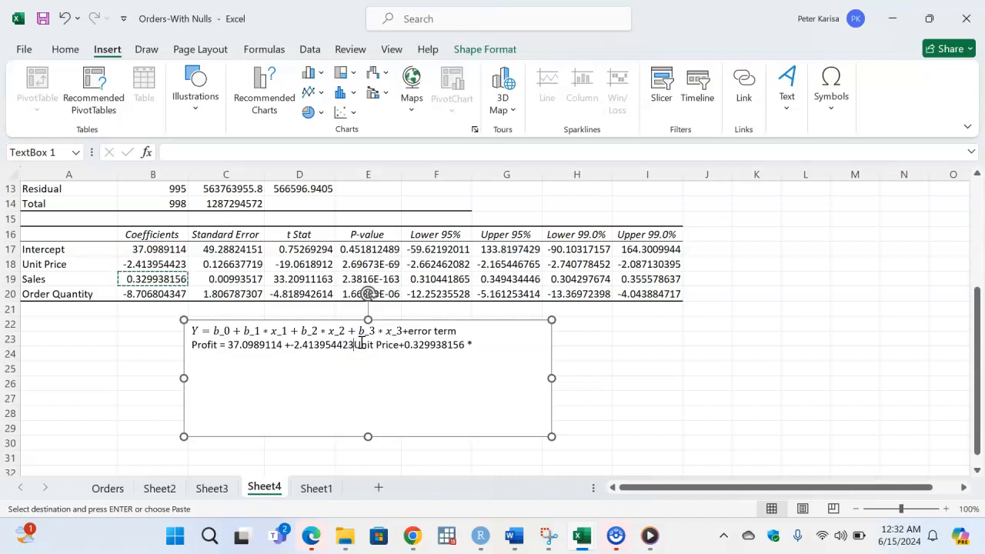
pyautogui.write('*')
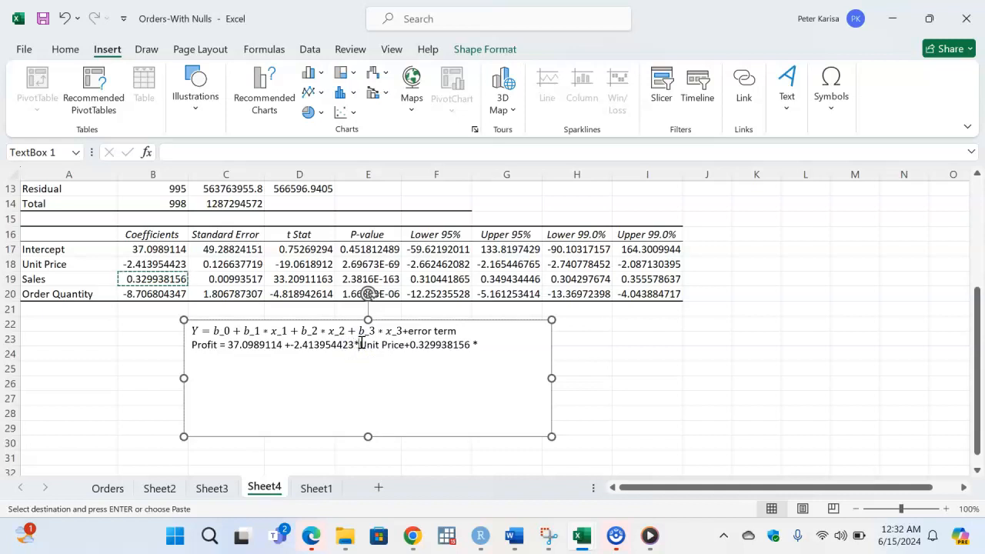
pyautogui.click(291, 344)
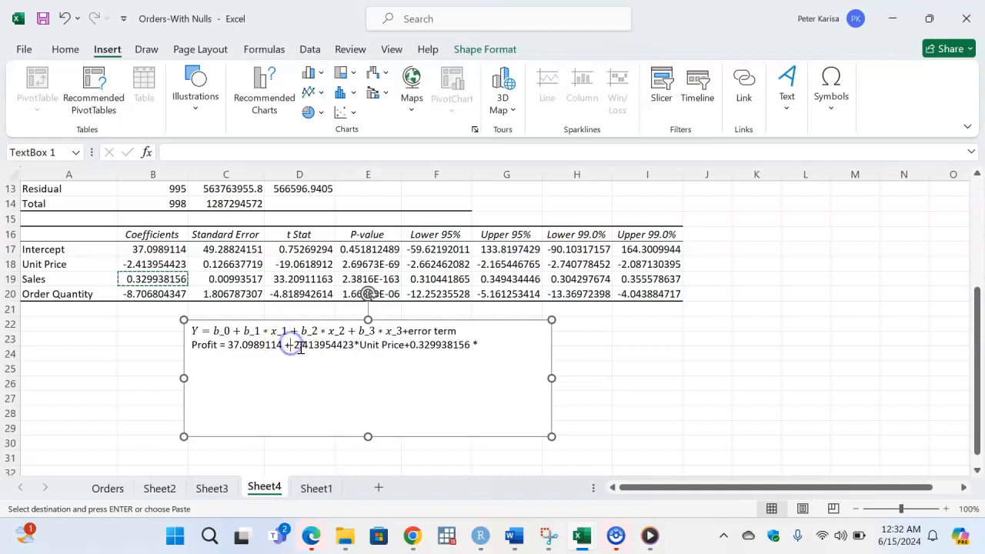
pyautogui.press('BackSpace')
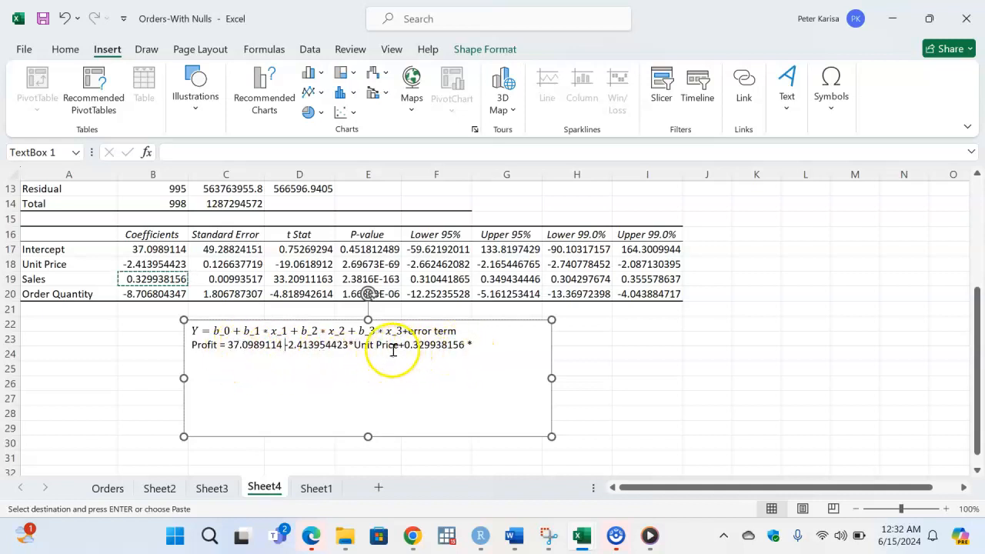
# Write "Sales-" after the last asterisk in the Profit line and paste the copied Order Quantity coefficient behind it.
pyautogui.click(476, 346)
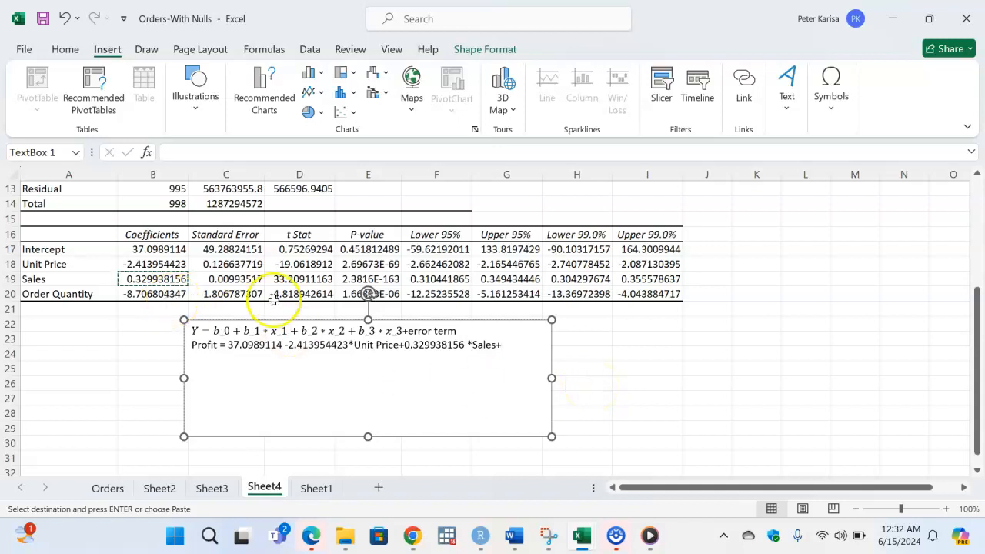
pyautogui.write('-')
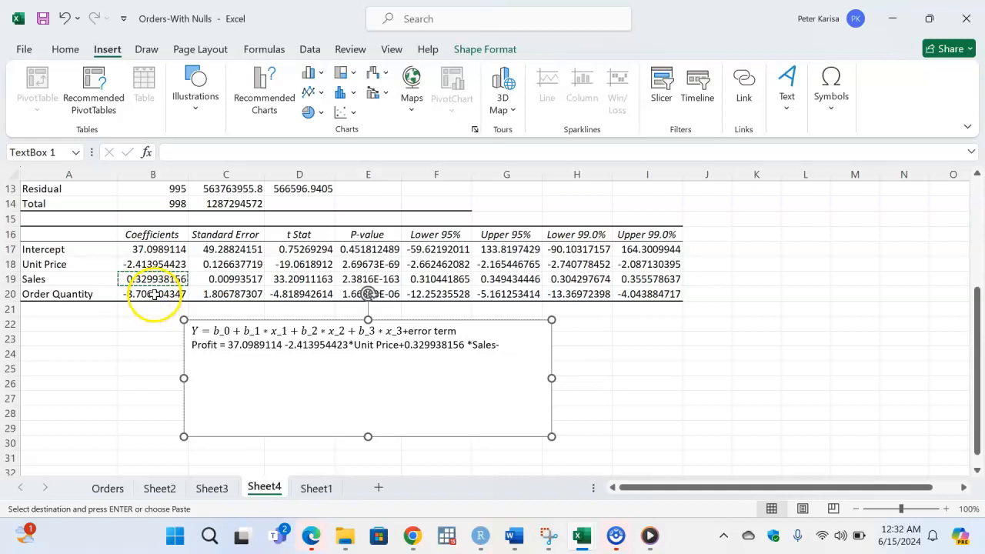
pyautogui.click(155, 295)
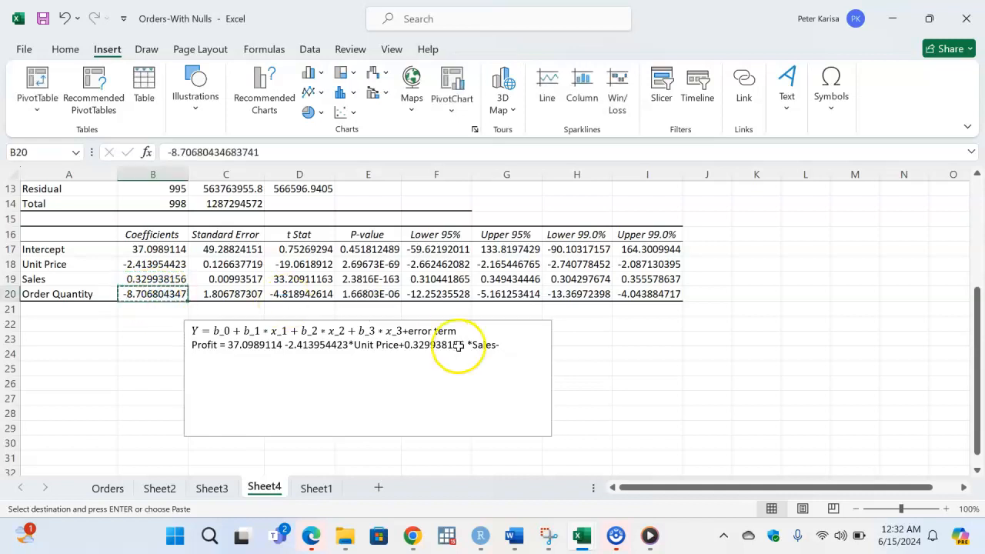
pyautogui.click(505, 344)
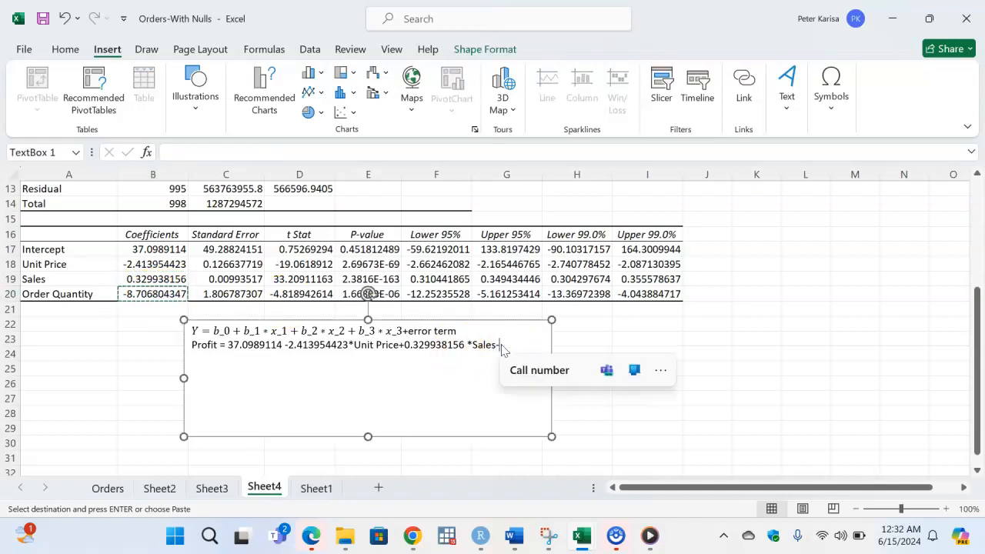
pyautogui.hotkey('ctrl', 'v')
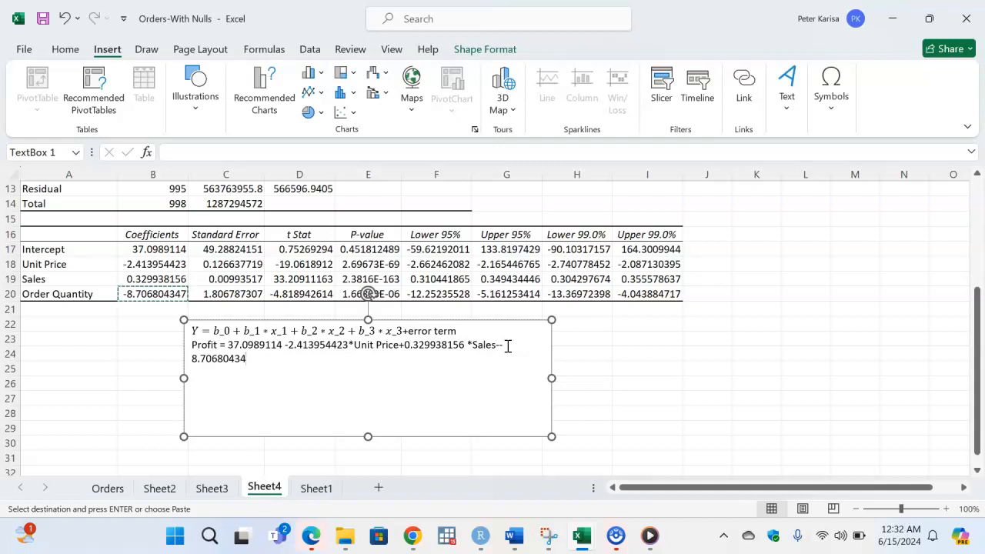
pyautogui.click(512, 351)
pyautogui.hotkey('ctrl', 'v')
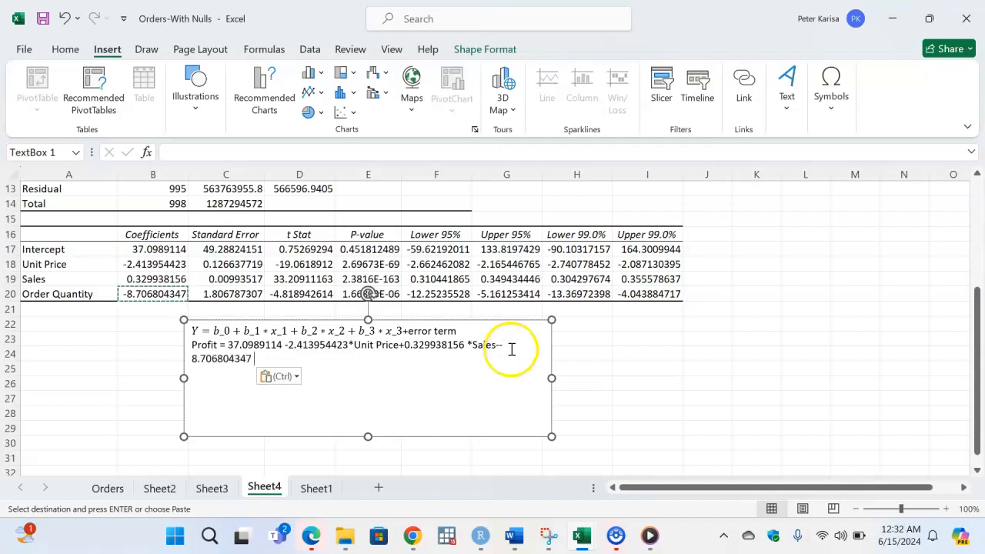
# Delete the duplicate minus sign after "Sales" and append "*Order Quantity" to the coefficient 8.706804347.
pyautogui.click(516, 348)
pyautogui.press('BackSpace')
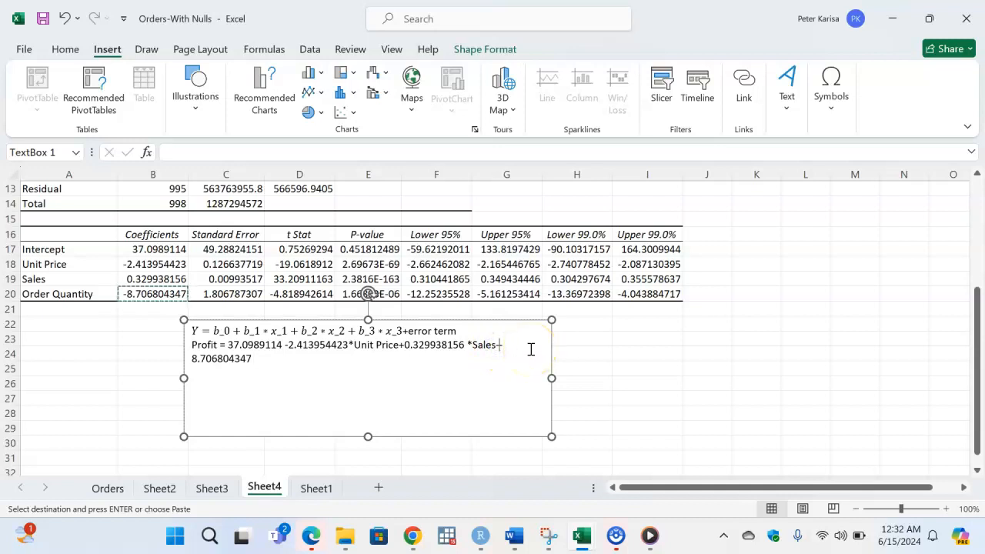
pyautogui.click(256, 359)
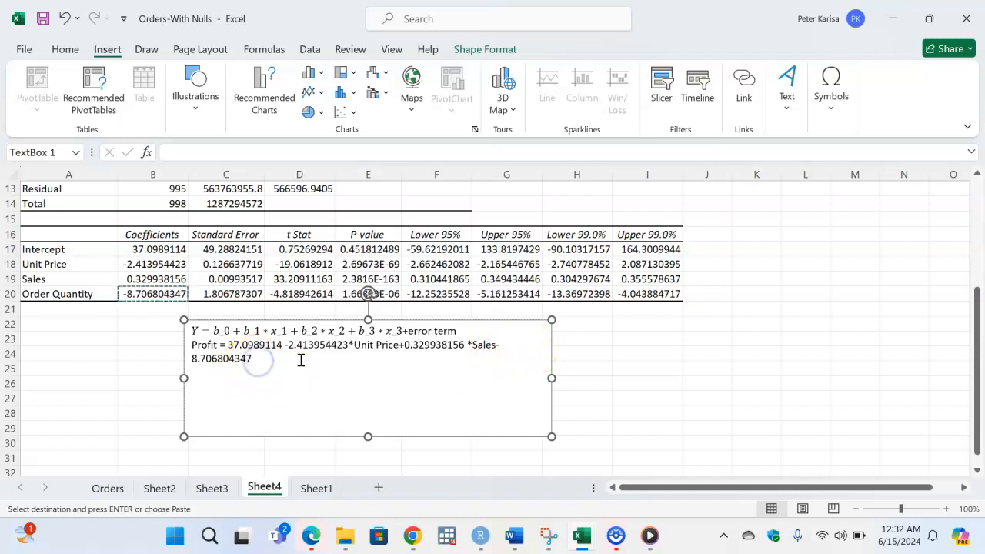
pyautogui.click(286, 362)
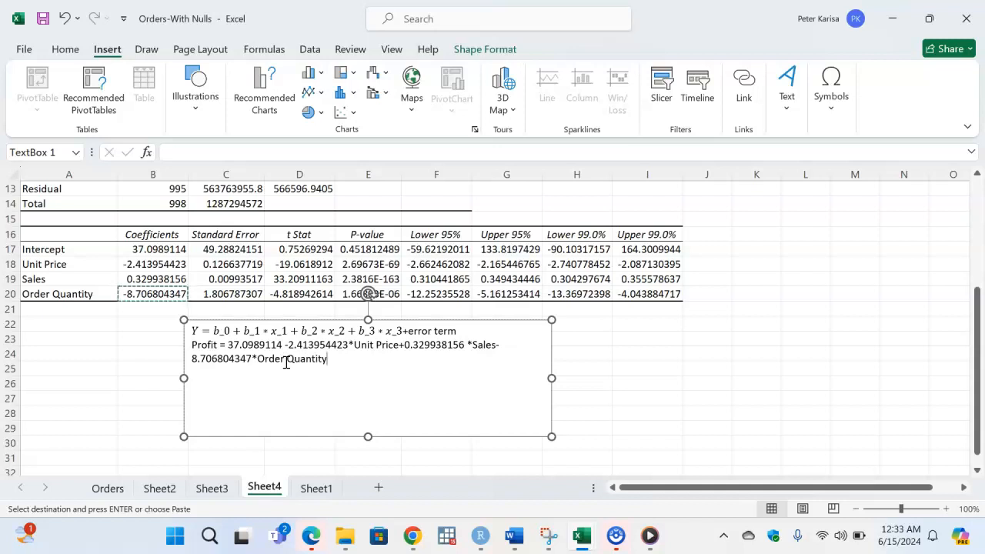
# Convert the full Profit text, from "Profit" through "Order Quantity", into a new equation.
pyautogui.moveTo(327, 360); pyautogui.dragTo(190, 346)
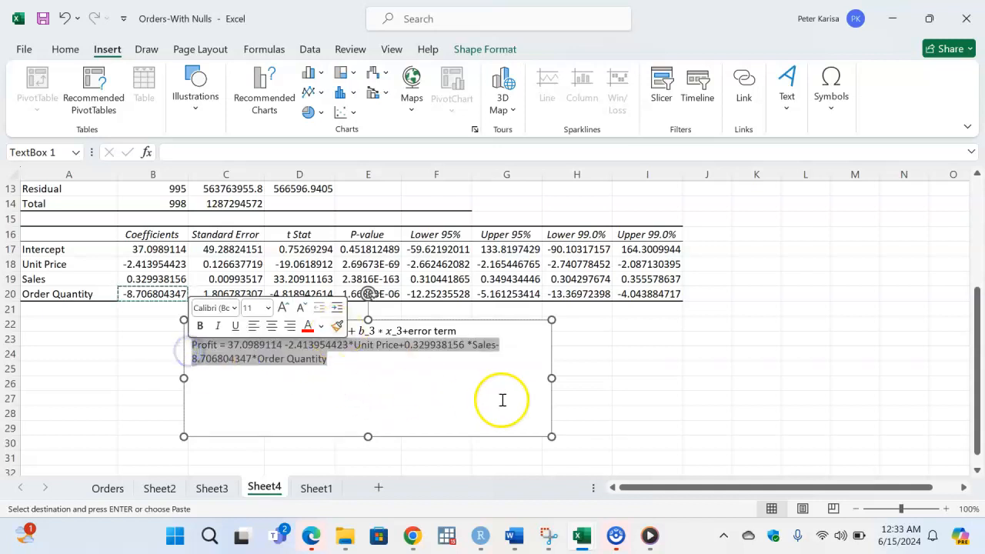
pyautogui.click(831, 91)
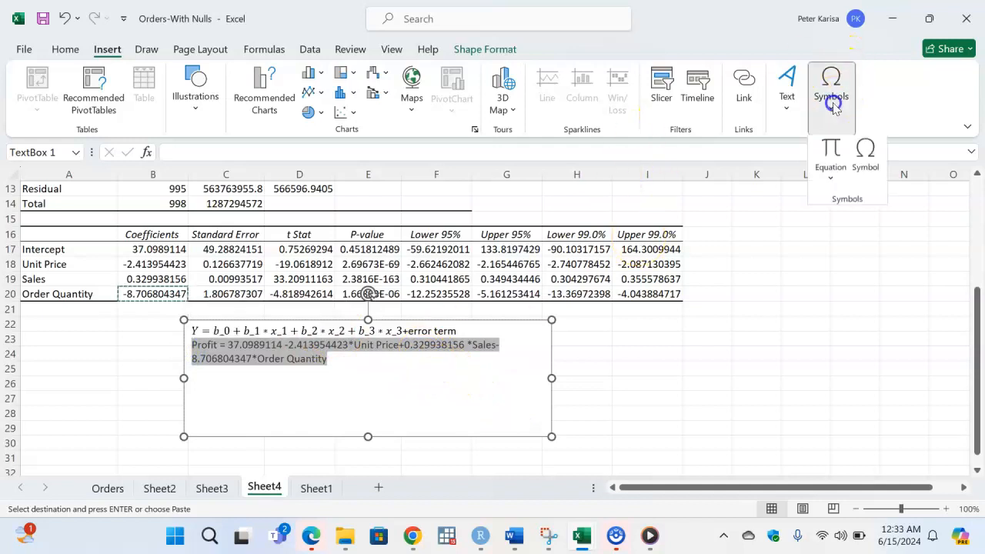
pyautogui.click(830, 178)
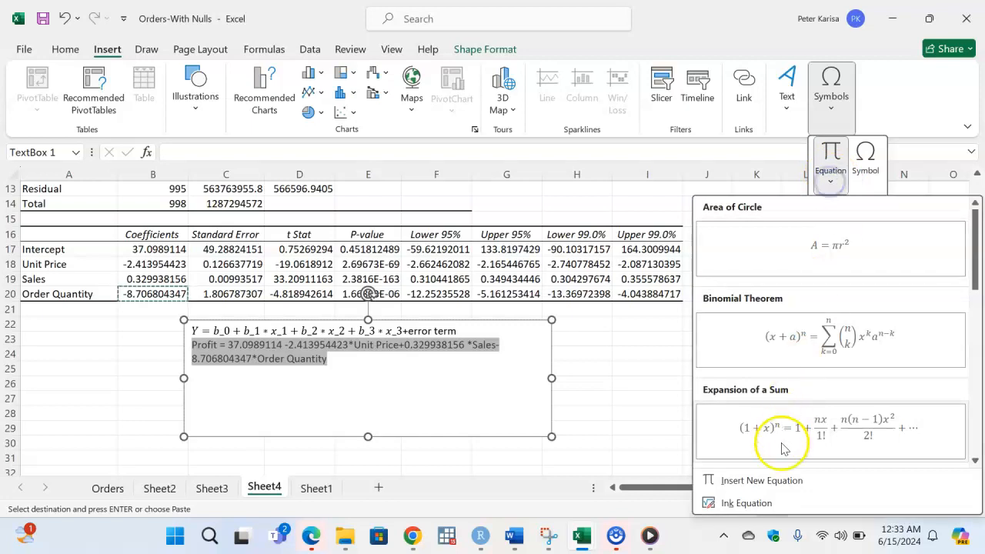
pyautogui.click(758, 479)
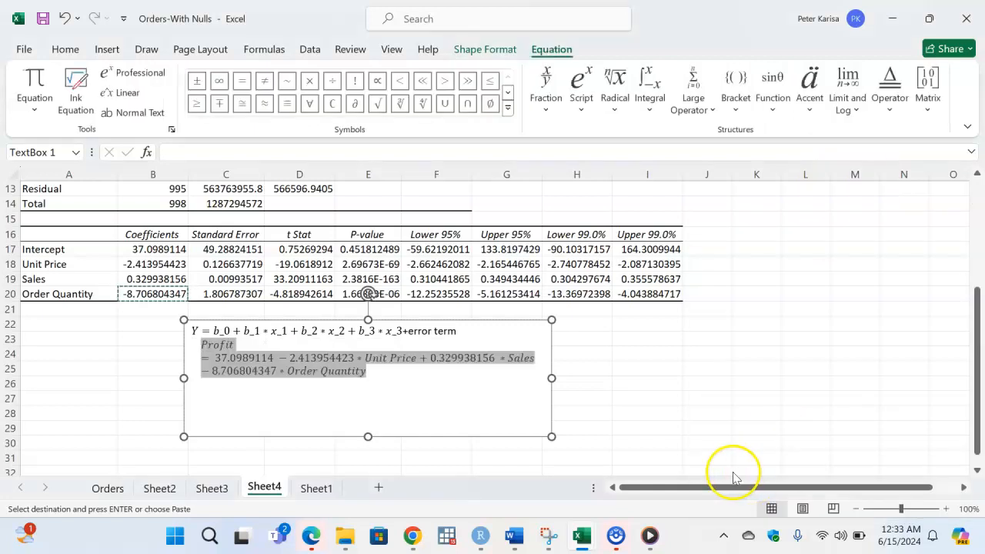
# Leave the Profit equation and enlarge the text box in width and height from its lower-right corner.
pyautogui.click(443, 389)
pyautogui.click(367, 373)
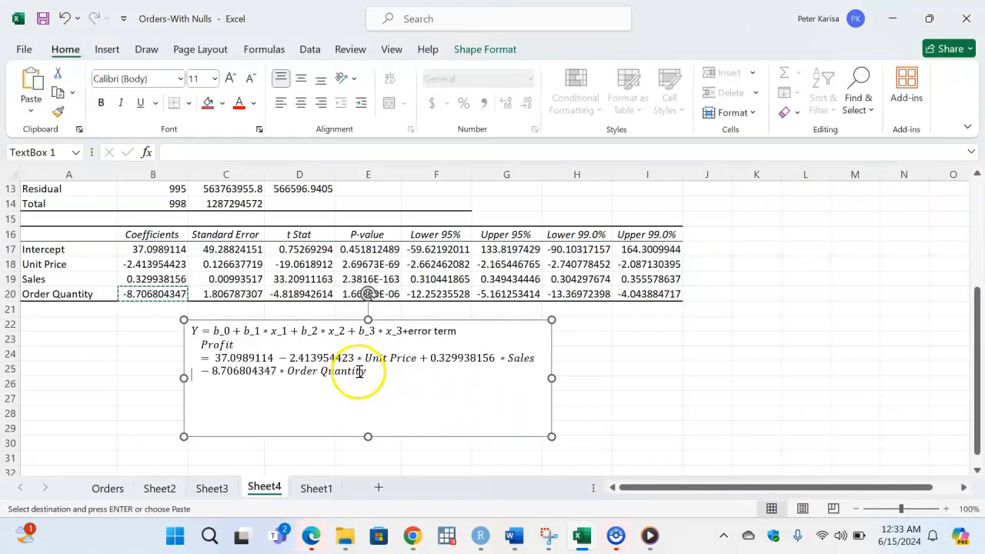
pyautogui.click(392, 387)
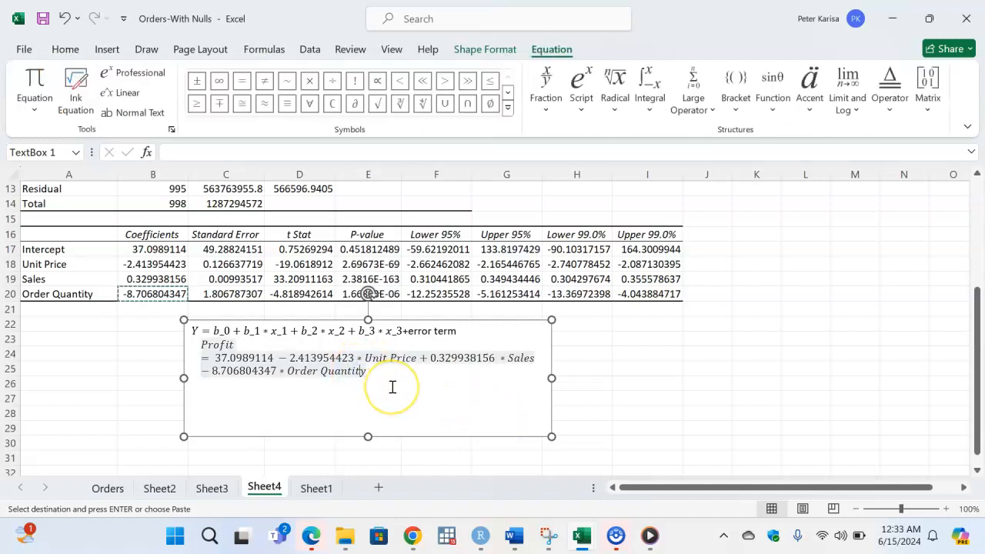
pyautogui.click(459, 402)
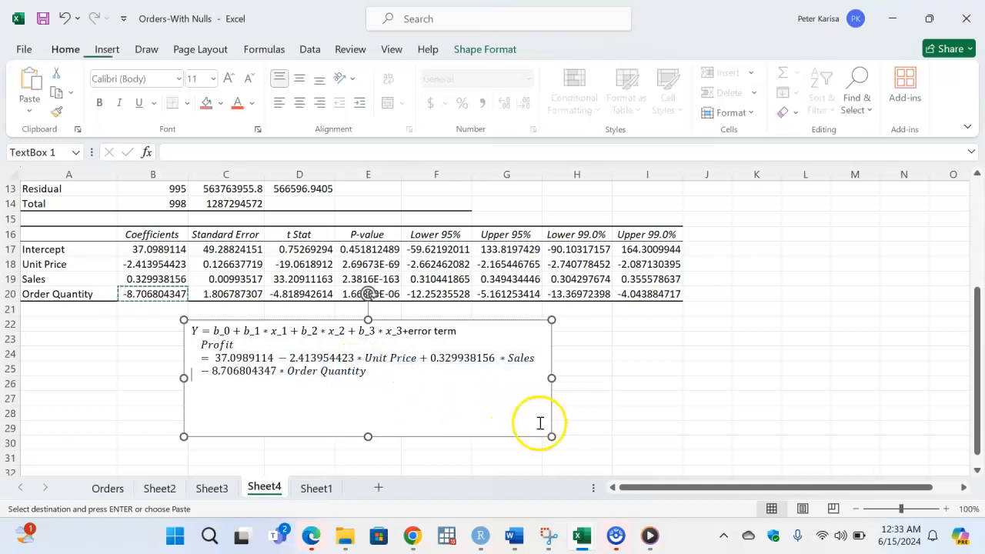
pyautogui.moveTo(550, 436); pyautogui.dragTo(609, 453)
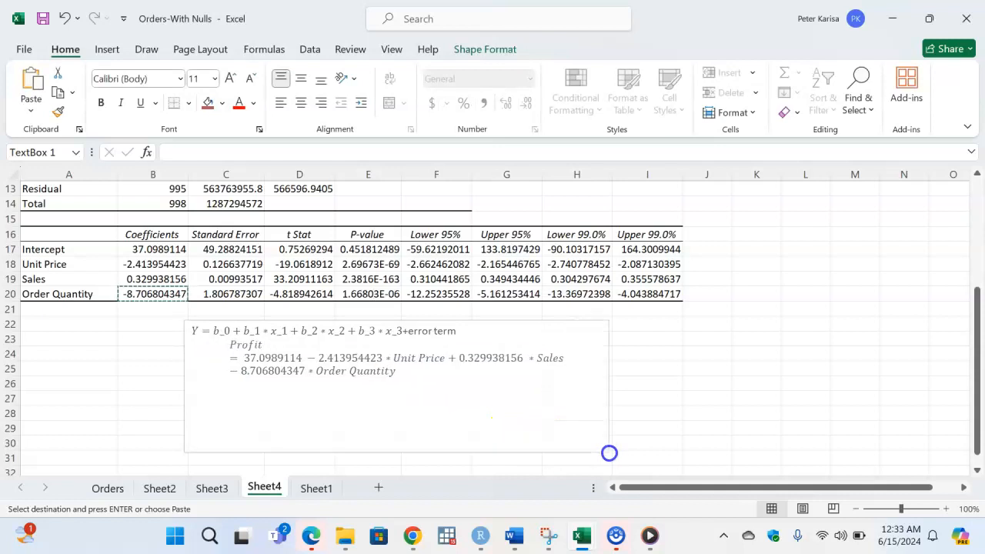
# Widen the equation text box further and make it slightly taller so the Profit equation has more room per line.
pyautogui.click(713, 413)
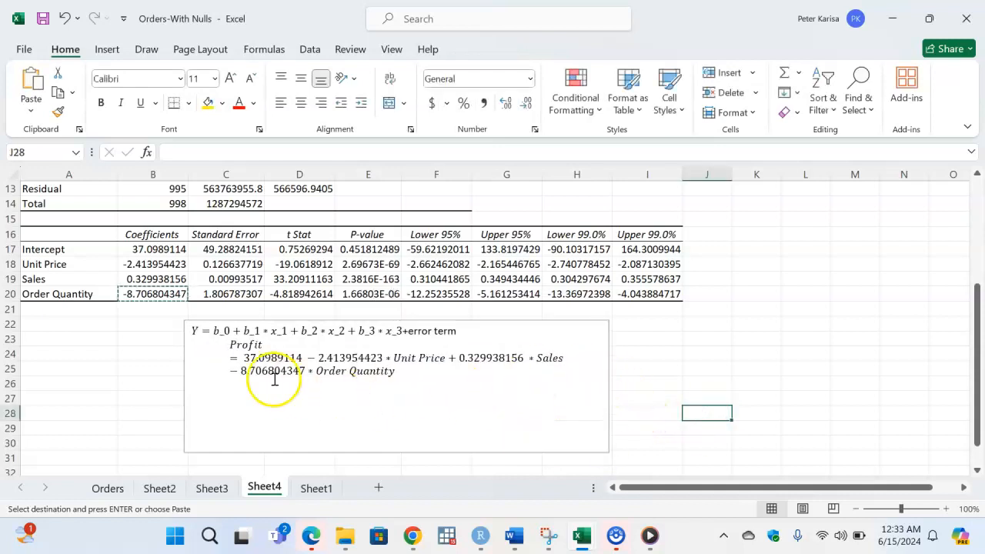
pyautogui.click(232, 345)
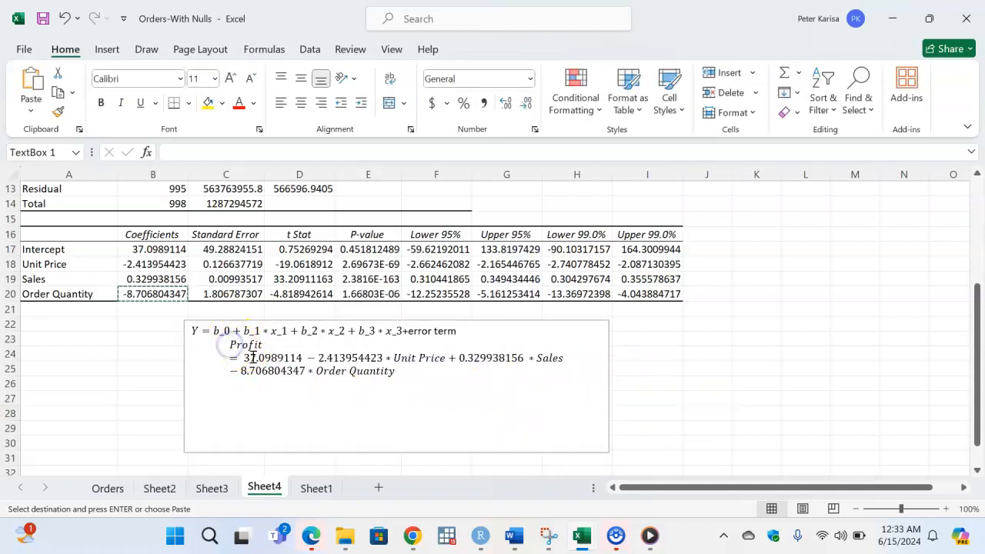
pyautogui.click(333, 412)
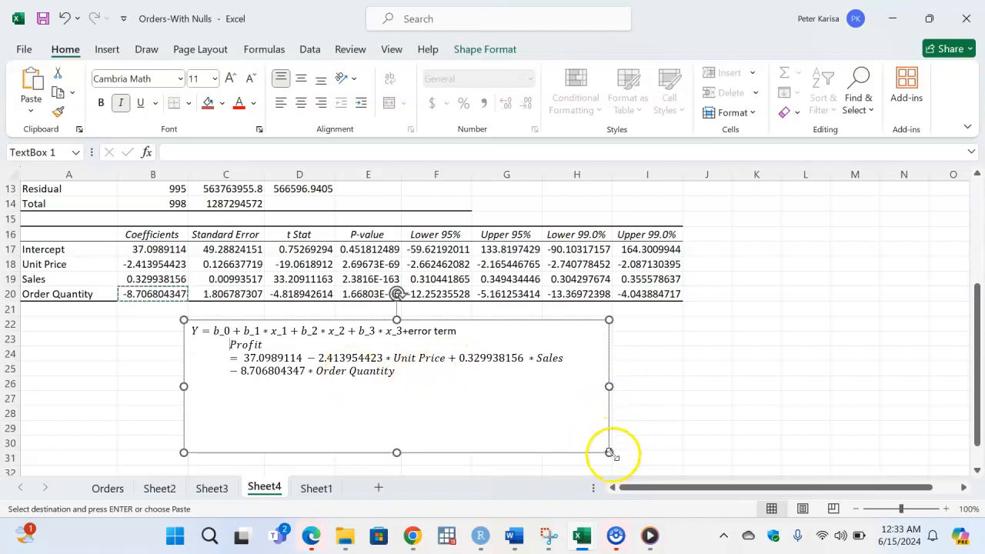
pyautogui.scroll(-1, 610, 443)
pyautogui.moveTo(609, 410); pyautogui.dragTo(631, 429)
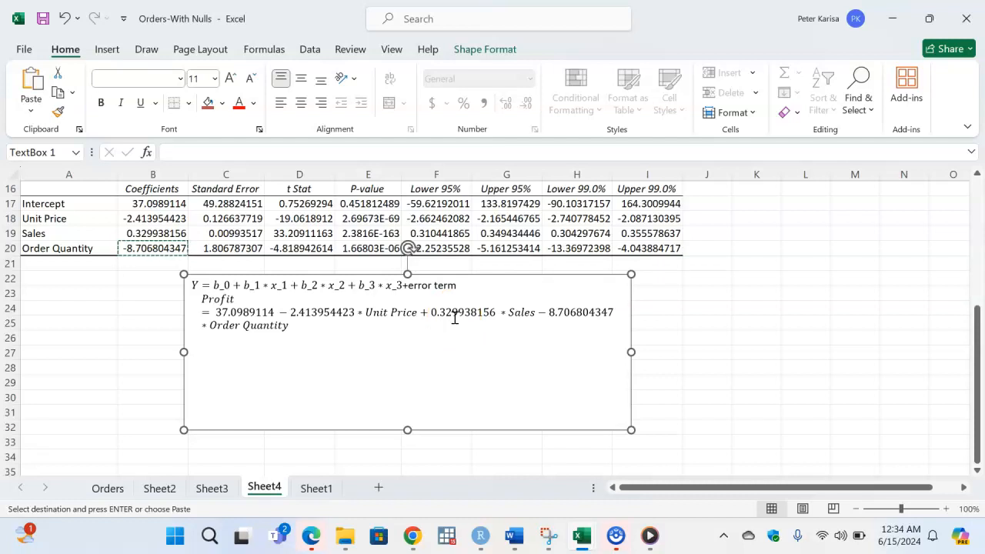
# Return to the start of the regression output and select the Multiple R value in the Regression Statistics table.
pyautogui.scroll(5, 500, 315)
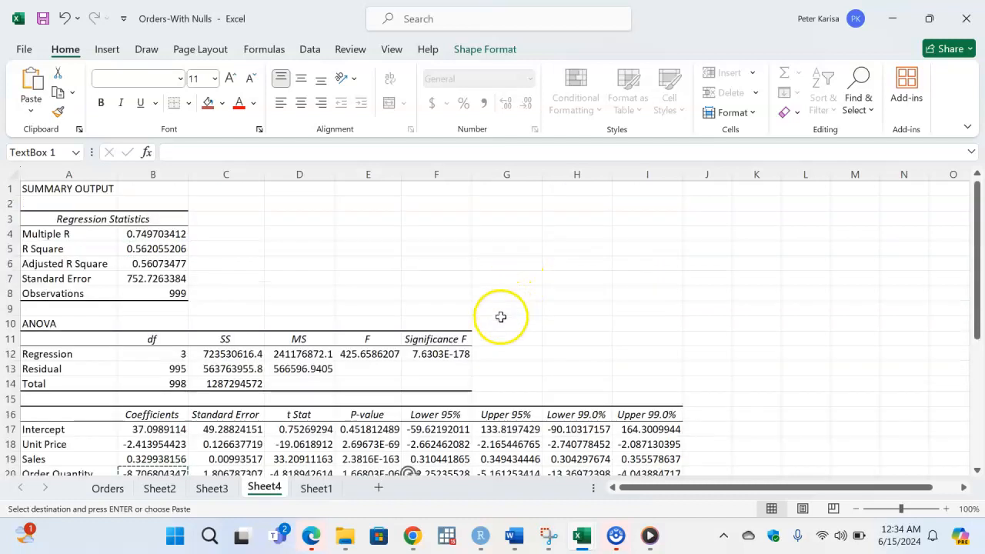
pyautogui.click(143, 236)
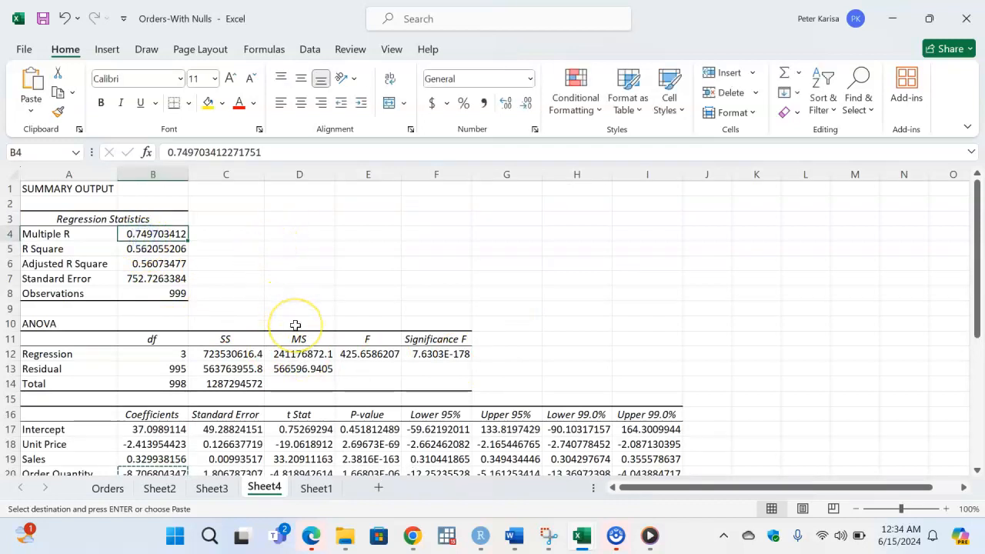